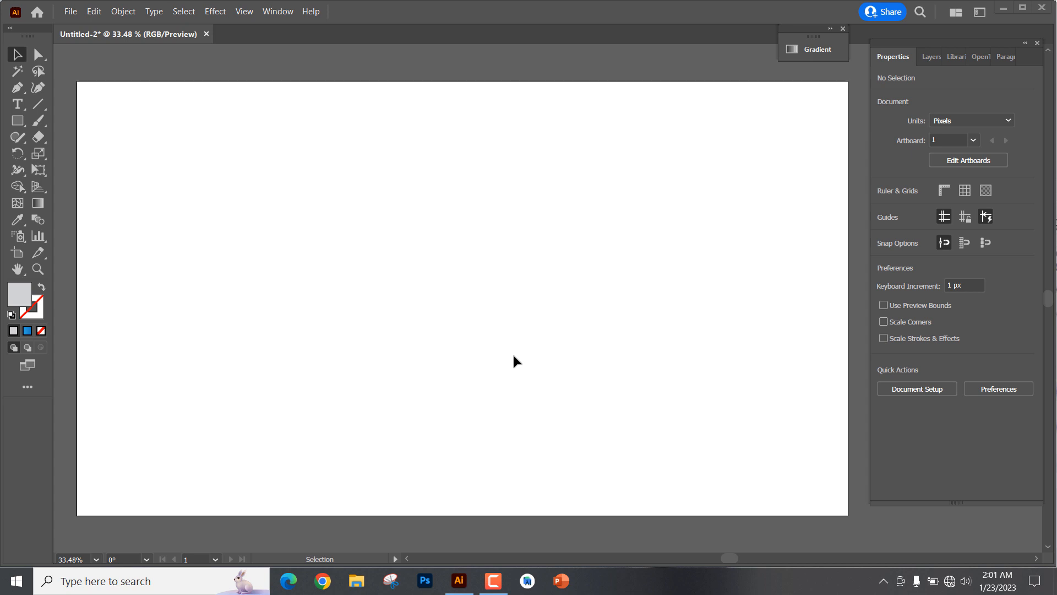
Step: Draw a square about 125 px wide on the pasteboard outside the artboard's left edge
{"action": "left_click_drag", "start_coordinate": [17, 121], "coordinate": [60, 121]}
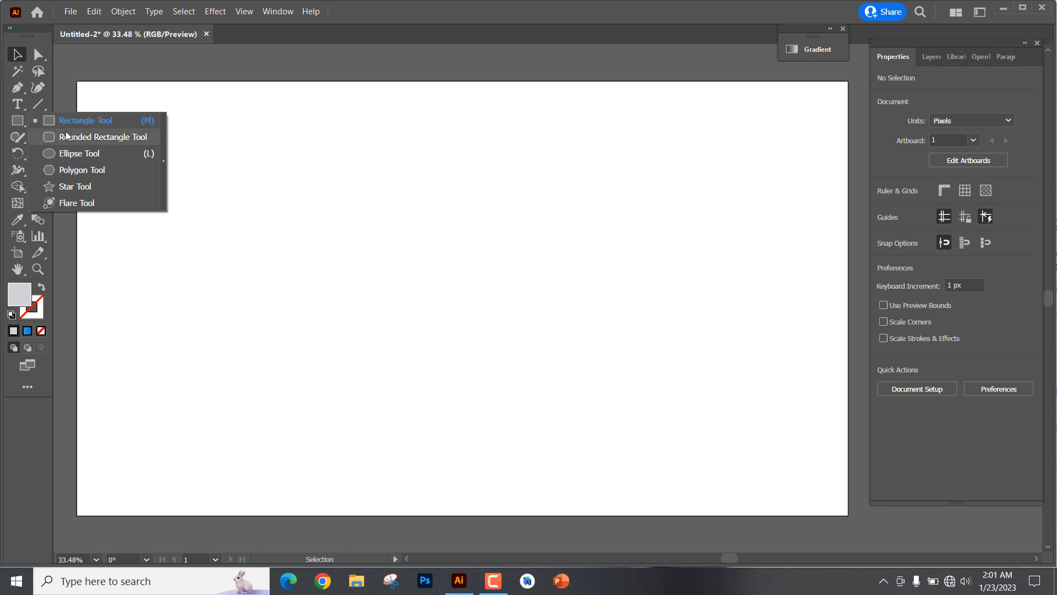
{"action": "left_click", "coordinate": [79, 124]}
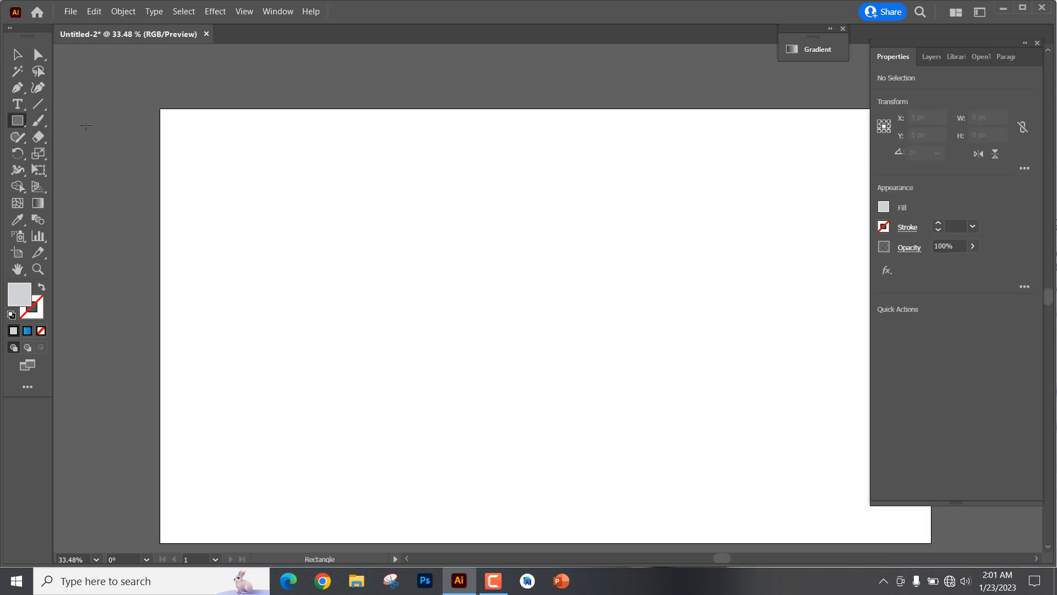
{"action": "left_click_drag", "start_coordinate": [86, 125], "coordinate": [137, 175]}
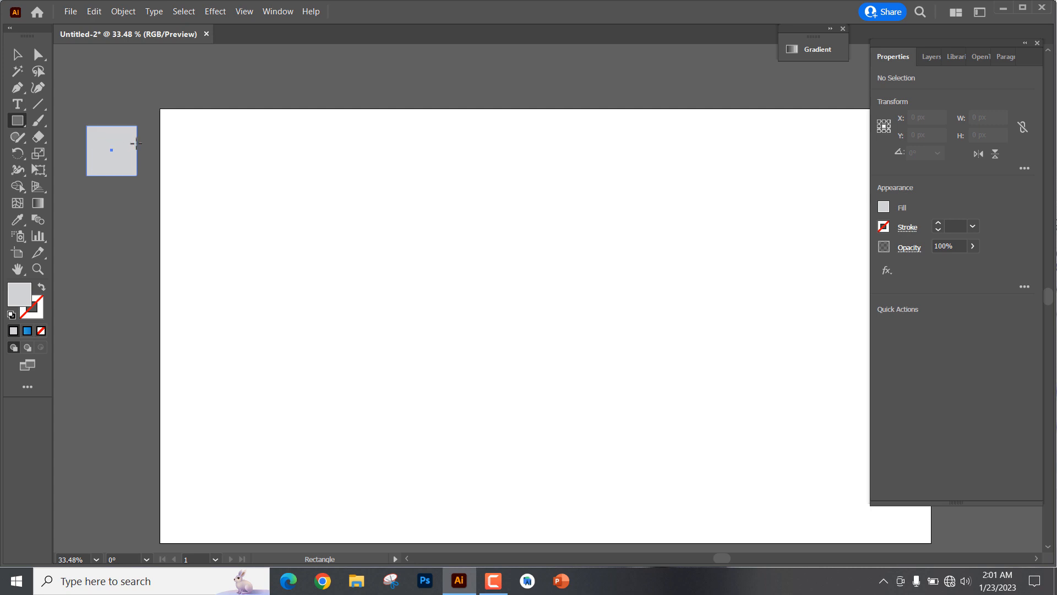
Step: Draw a circle about 141 px in diameter on the pasteboard below the square
{"action": "left_click", "coordinate": [31, 114]}
{"action": "left_click", "coordinate": [72, 152]}
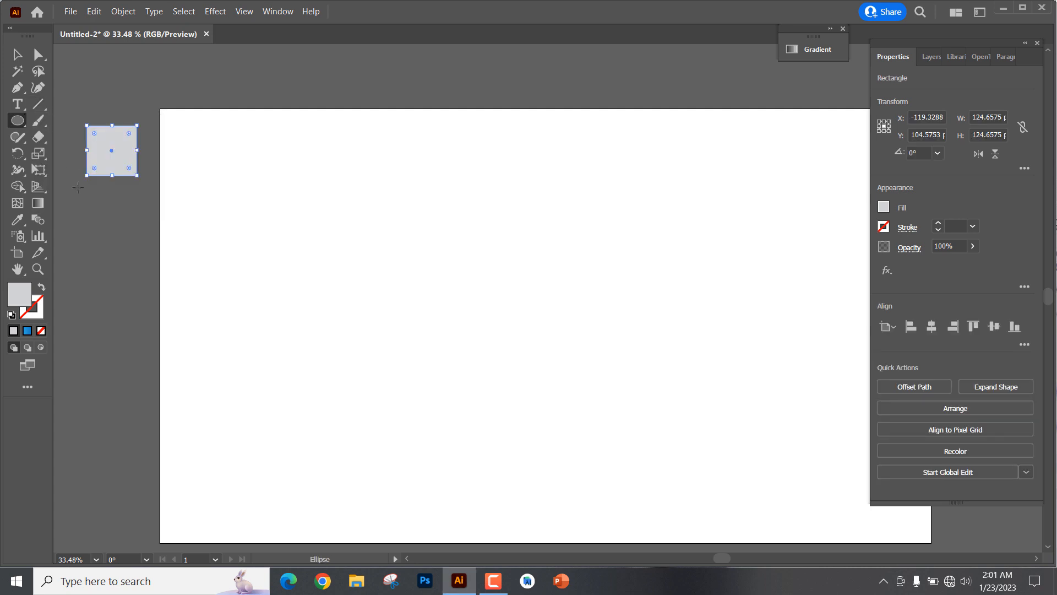
{"action": "left_click_drag", "start_coordinate": [84, 209], "coordinate": [142, 267]}
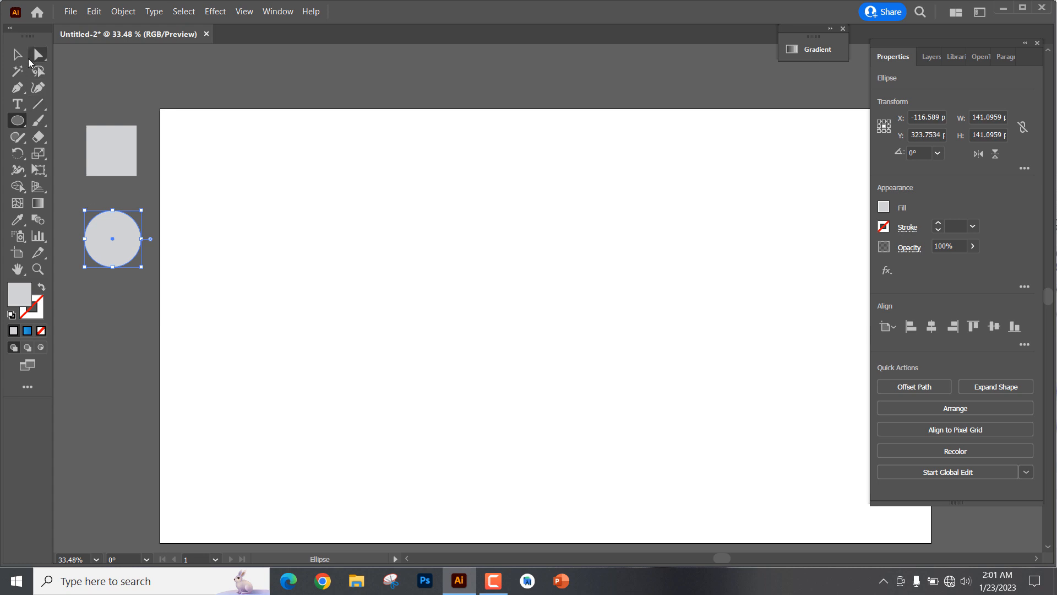
{"action": "left_click", "coordinate": [21, 57]}
{"action": "left_click", "coordinate": [145, 68]}
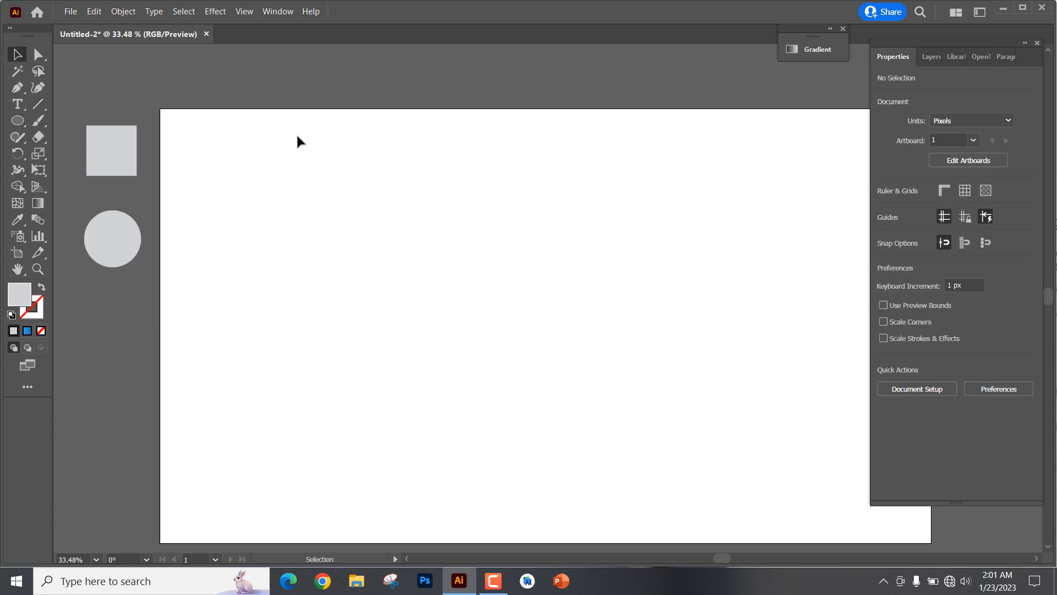
Step: Copy the circle onto the artboard and enlarge the copy to about 377 px in diameter
{"action": "key", "text": "space"}
{"action": "left_click_drag", "start_coordinate": [290, 172], "coordinate": [258, 152]}
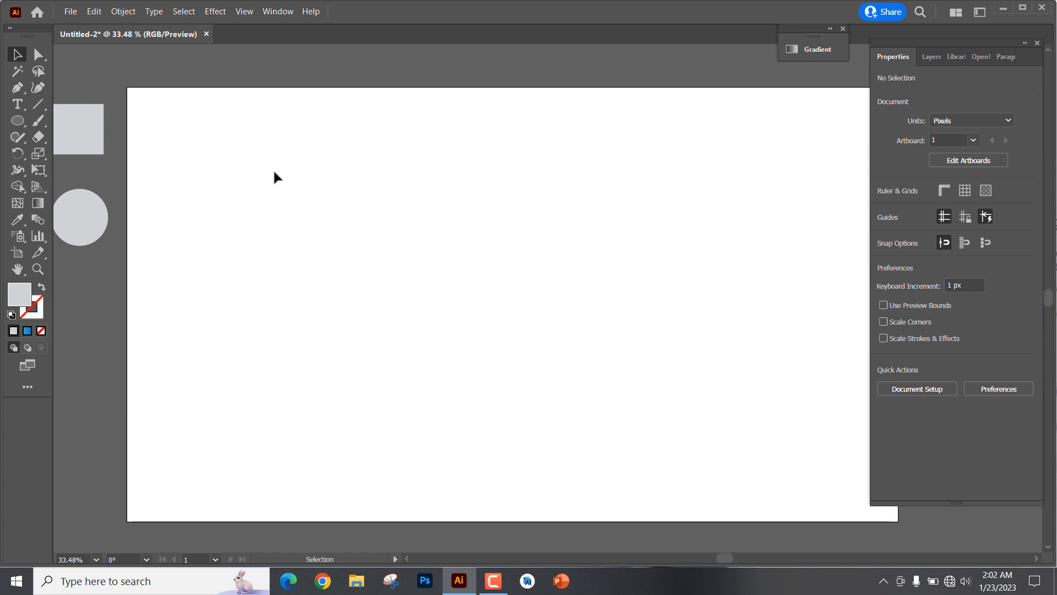
{"action": "key", "text": "space"}
{"action": "left_click_drag", "start_coordinate": [274, 170], "coordinate": [237, 170]}
{"action": "left_click_drag", "start_coordinate": [66, 228], "coordinate": [338, 236]}
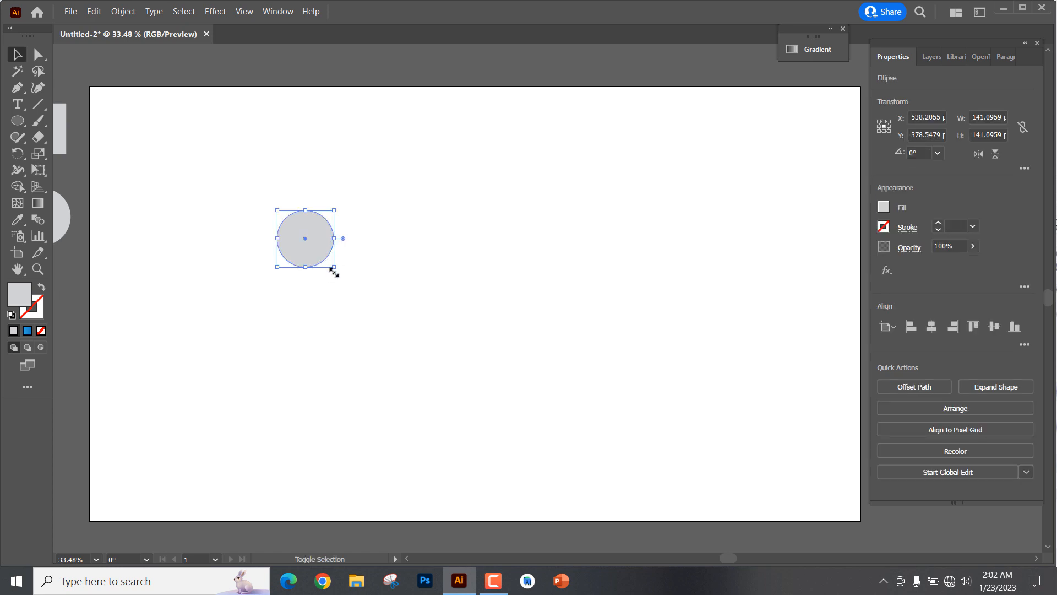
{"action": "left_click_drag", "start_coordinate": [334, 268], "coordinate": [404, 323]}
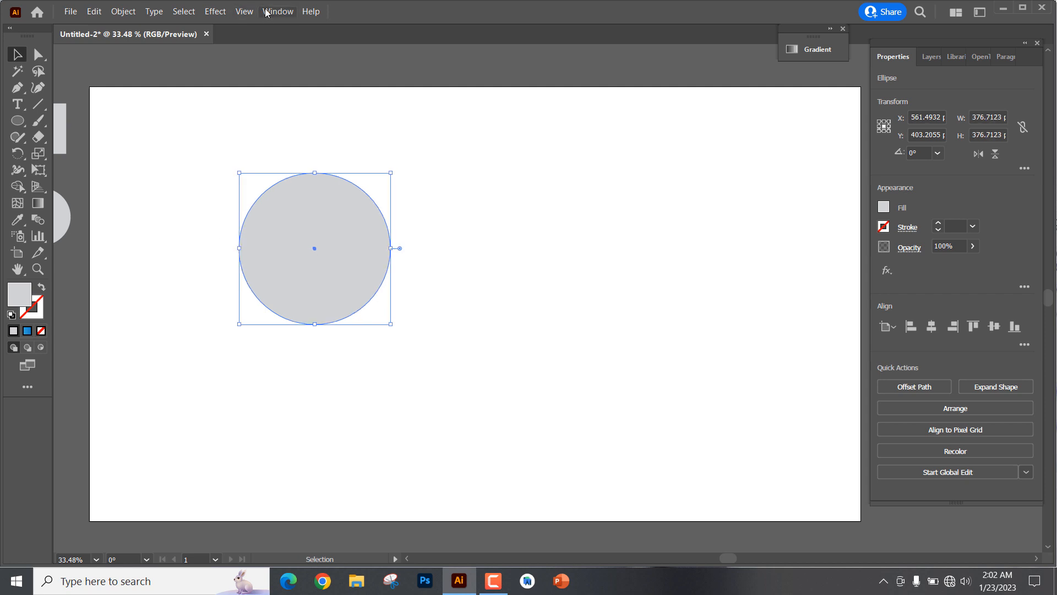
Step: Show the Pathfinder options and place them beside the large circle
{"action": "left_click", "coordinate": [278, 11]}
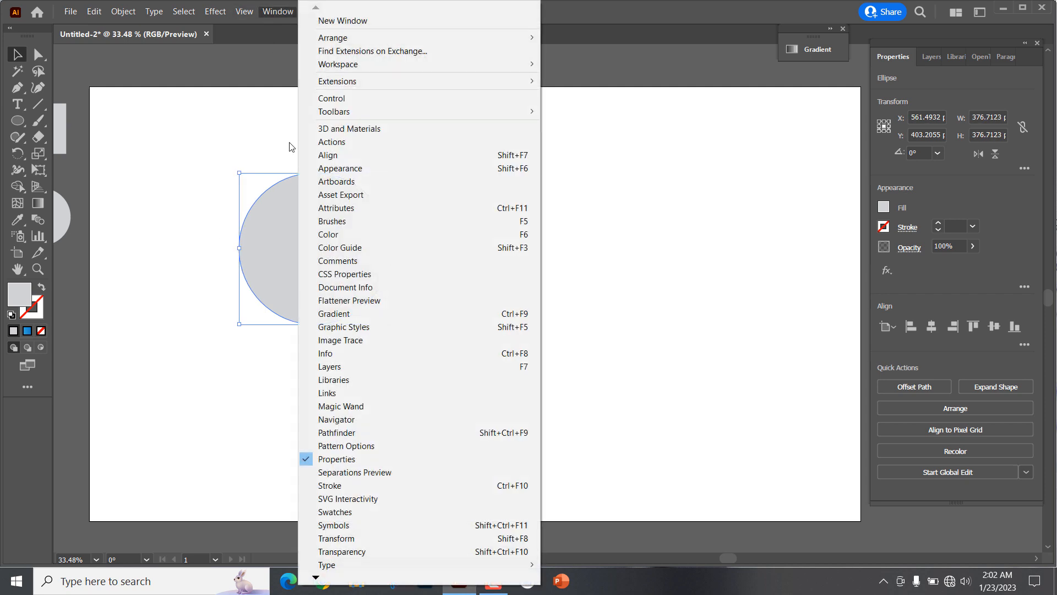
{"action": "left_click", "coordinate": [437, 433]}
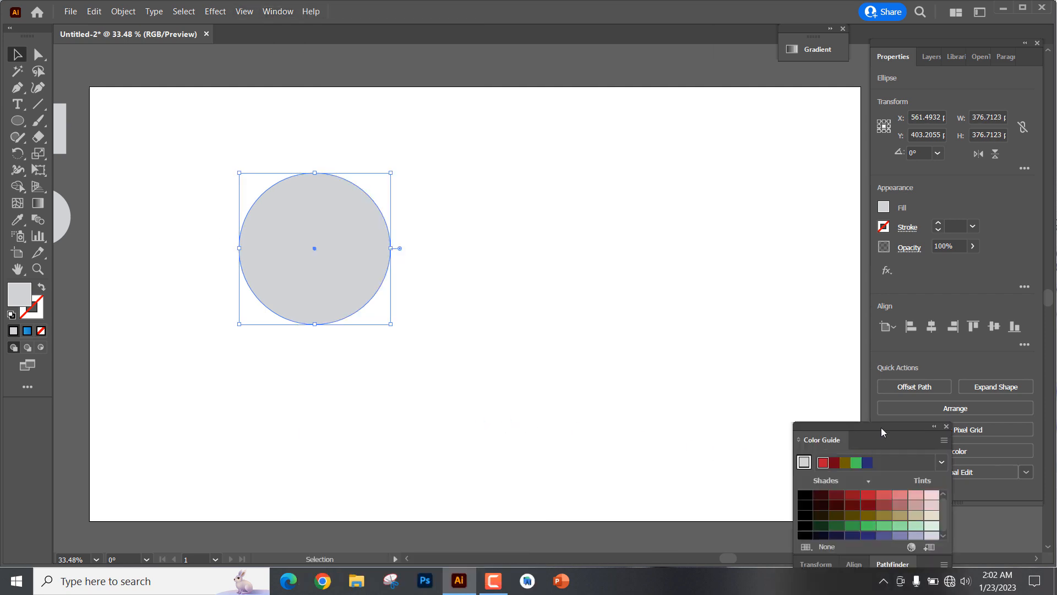
{"action": "left_click_drag", "start_coordinate": [880, 427], "coordinate": [812, 164]}
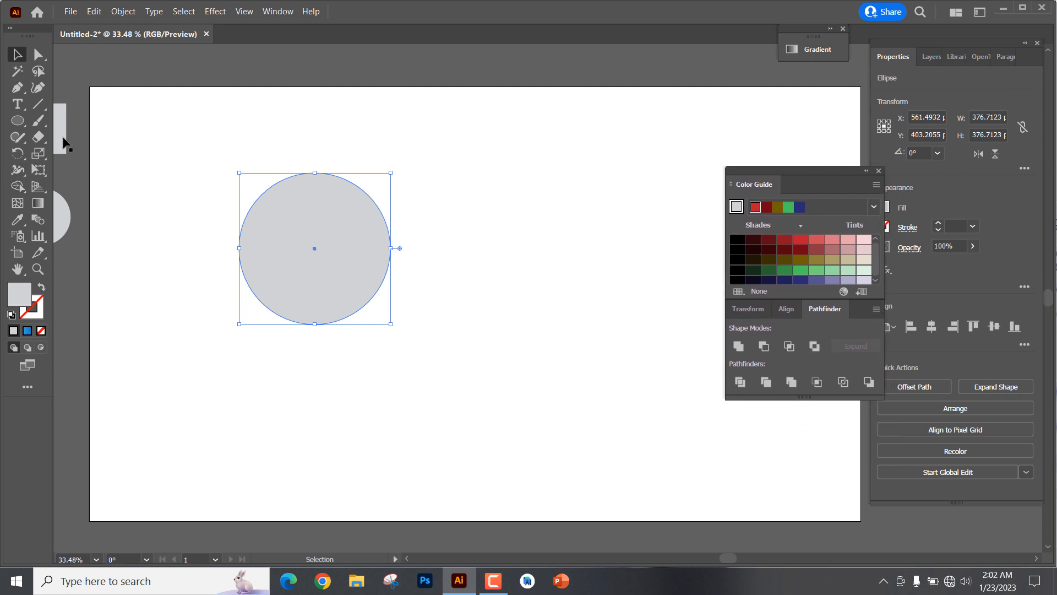
Step: Copy the square onto the artboard and stretch it to about 592 by 263 px across the large circle's upper part
{"action": "left_click_drag", "start_coordinate": [64, 143], "coordinate": [426, 225]}
{"action": "left_click_drag", "start_coordinate": [307, 200], "coordinate": [325, 145]}
{"action": "left_click_drag", "start_coordinate": [828, 173], "coordinate": [813, 192]}
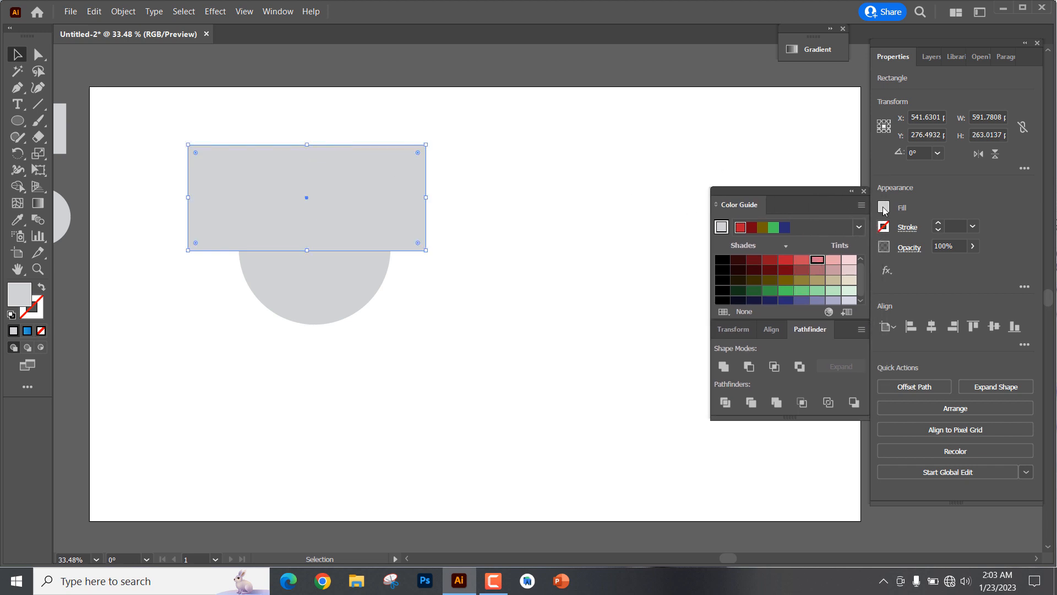
Step: Fill the wide rectangle with dark blue and bring it in front of the large circle
{"action": "left_click", "coordinate": [883, 208]}
{"action": "left_click", "coordinate": [812, 257]}
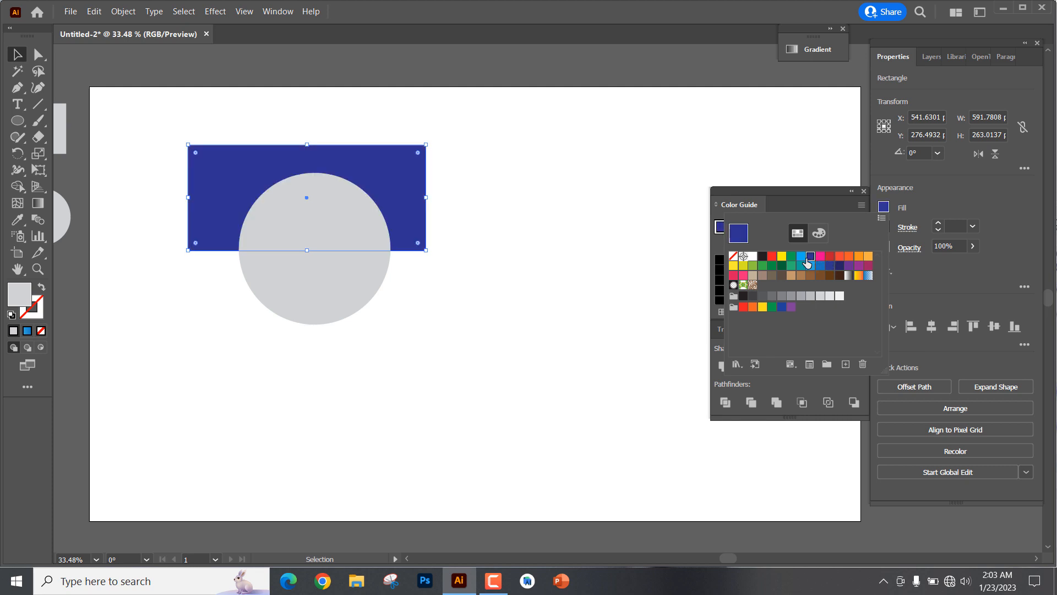
{"action": "left_click", "coordinate": [614, 205]}
{"action": "right_click", "coordinate": [412, 191]}
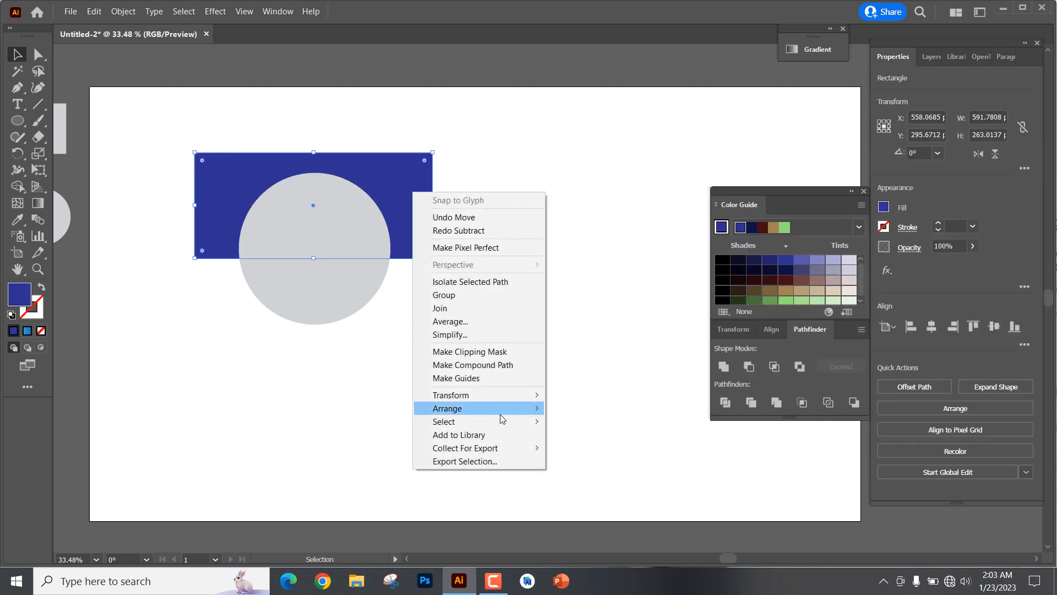
{"action": "mouse_move", "coordinate": [512, 410]}
{"action": "left_click", "coordinate": [588, 409]}
{"action": "left_click", "coordinate": [424, 270]}
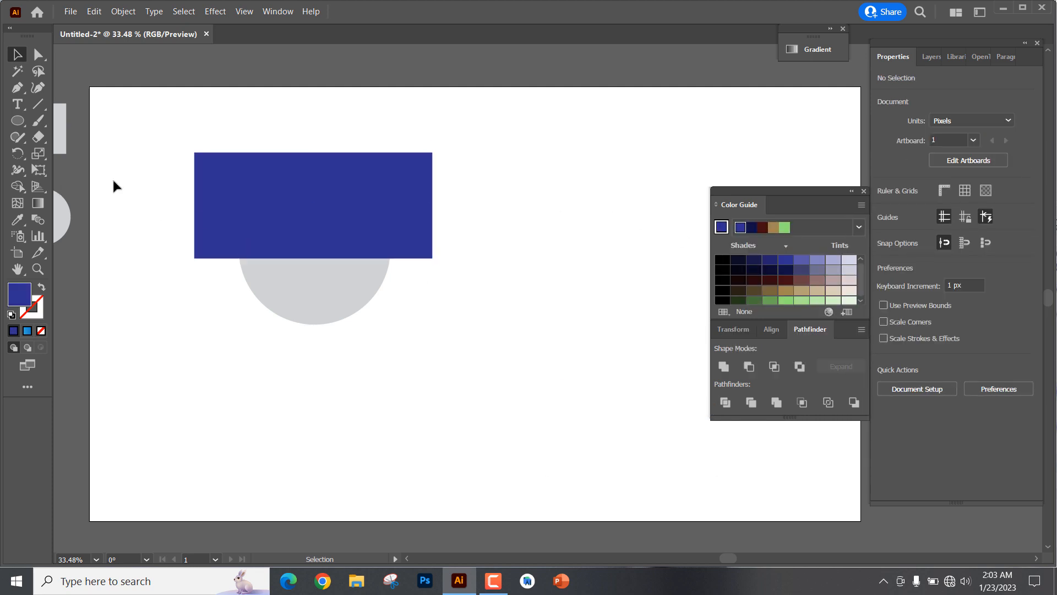
Step: Subtract the blue rectangle from the large circle with Minus Front, leaving a bowl-shaped hull
{"action": "left_click_drag", "start_coordinate": [302, 243], "coordinate": [406, 292]}
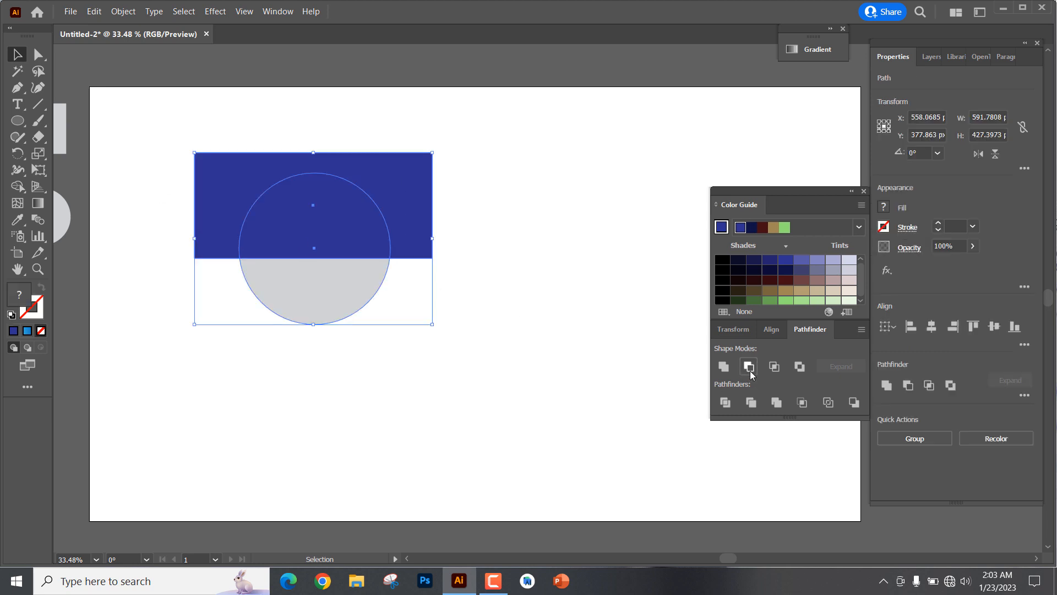
{"action": "left_click", "coordinate": [749, 366]}
{"action": "left_click", "coordinate": [478, 302]}
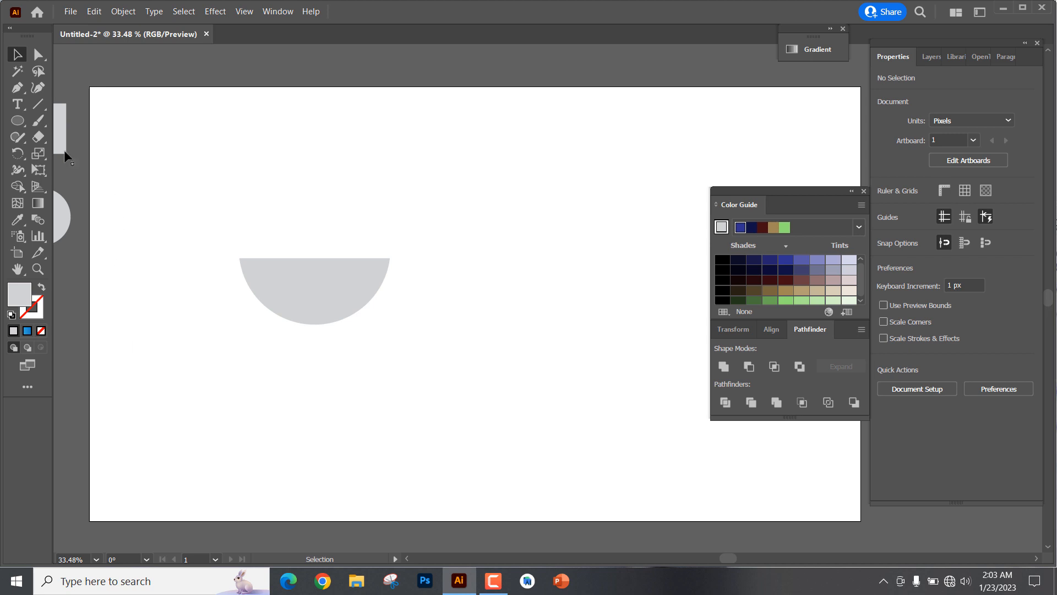
Step: Copy the square onto the hull's upper left corner, fill it with red and bring it to the front
{"action": "left_click_drag", "start_coordinate": [56, 142], "coordinate": [288, 228]}
{"action": "left_click_drag", "start_coordinate": [217, 268], "coordinate": [298, 285]}
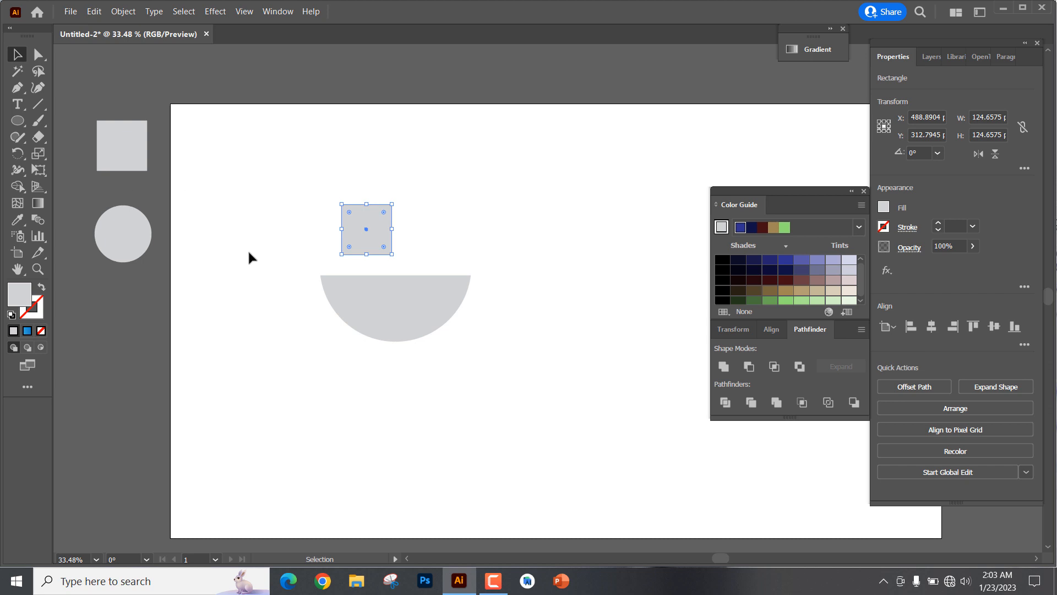
{"action": "left_click_drag", "start_coordinate": [354, 239], "coordinate": [329, 265]}
{"action": "left_click", "coordinate": [884, 208]}
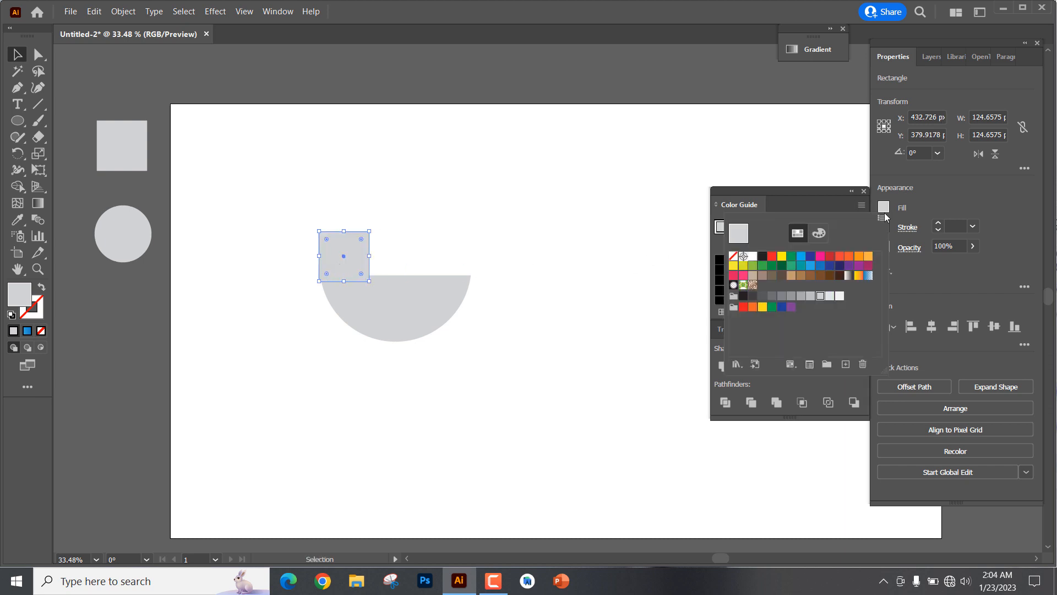
{"action": "left_click", "coordinate": [772, 257]}
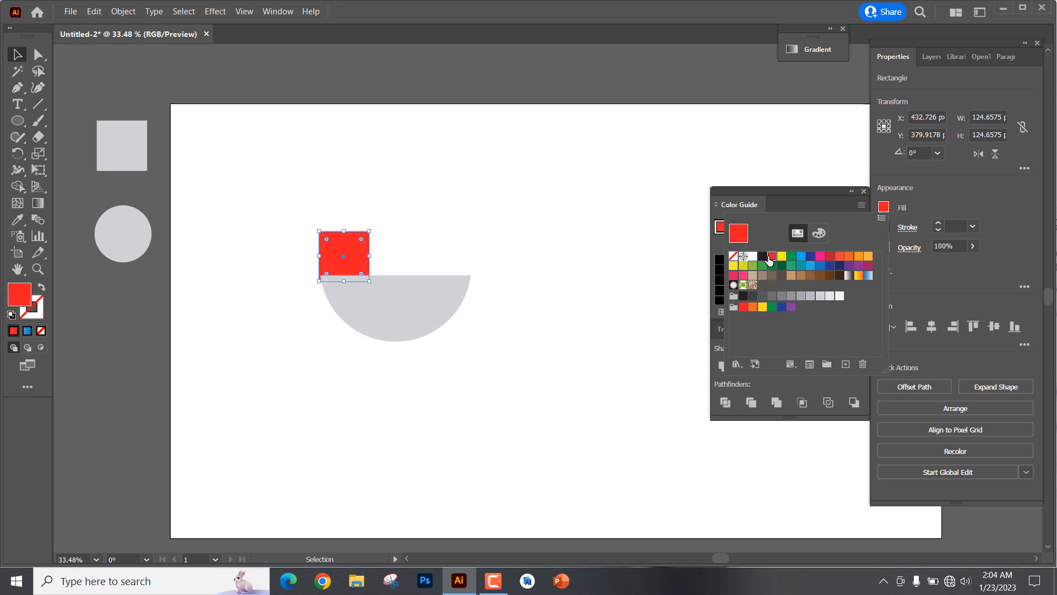
{"action": "right_click", "coordinate": [358, 272]}
{"action": "mouse_move", "coordinate": [454, 486]}
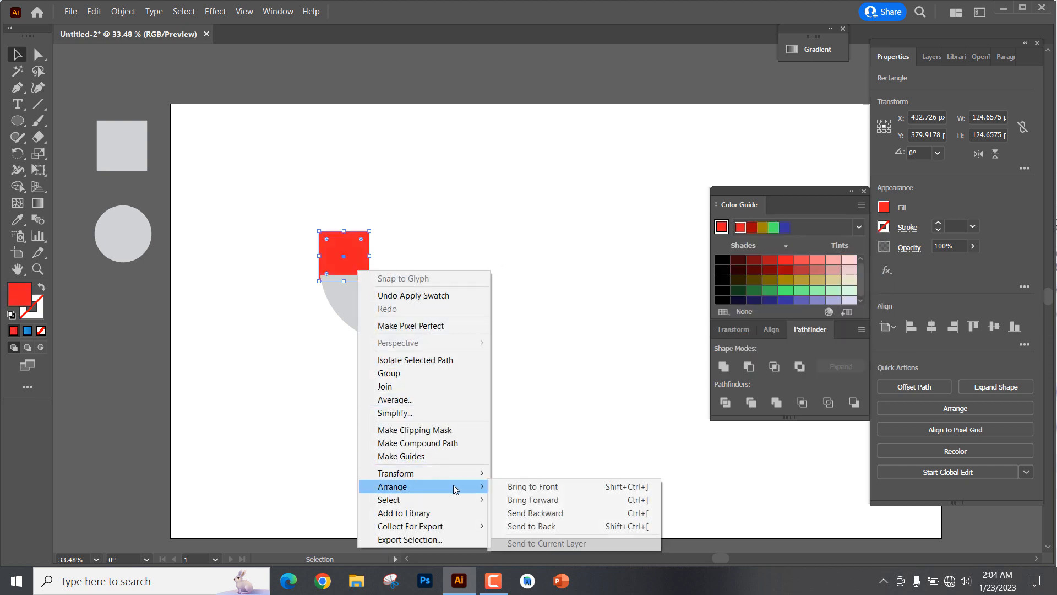
{"action": "left_click", "coordinate": [529, 487]}
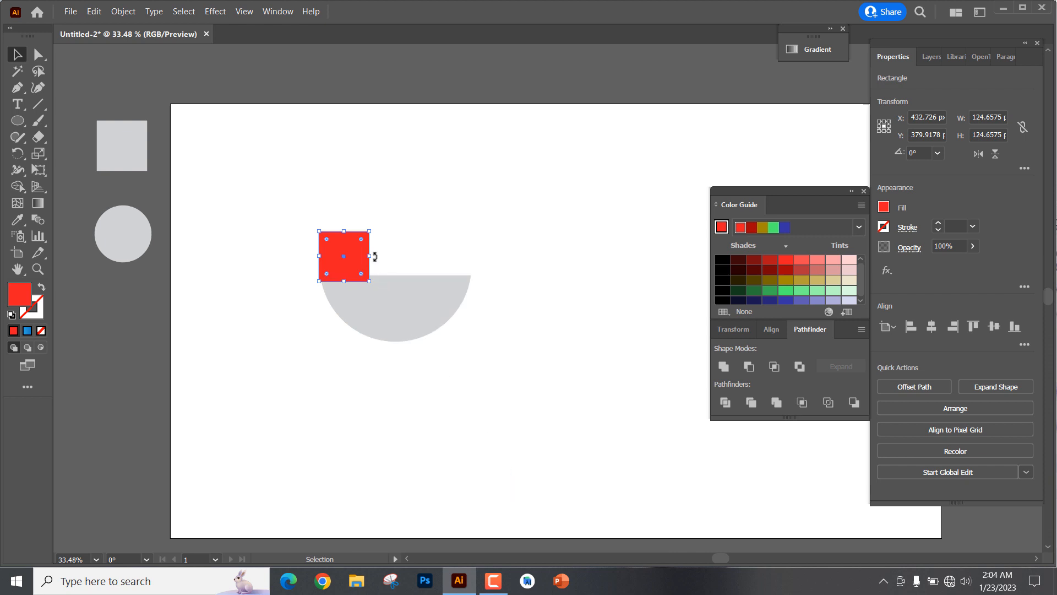
Step: Resize the red square into a strip about 382 by 14 px and nudge it up along the hull's top edge
{"action": "left_click_drag", "start_coordinate": [370, 256], "coordinate": [472, 268]}
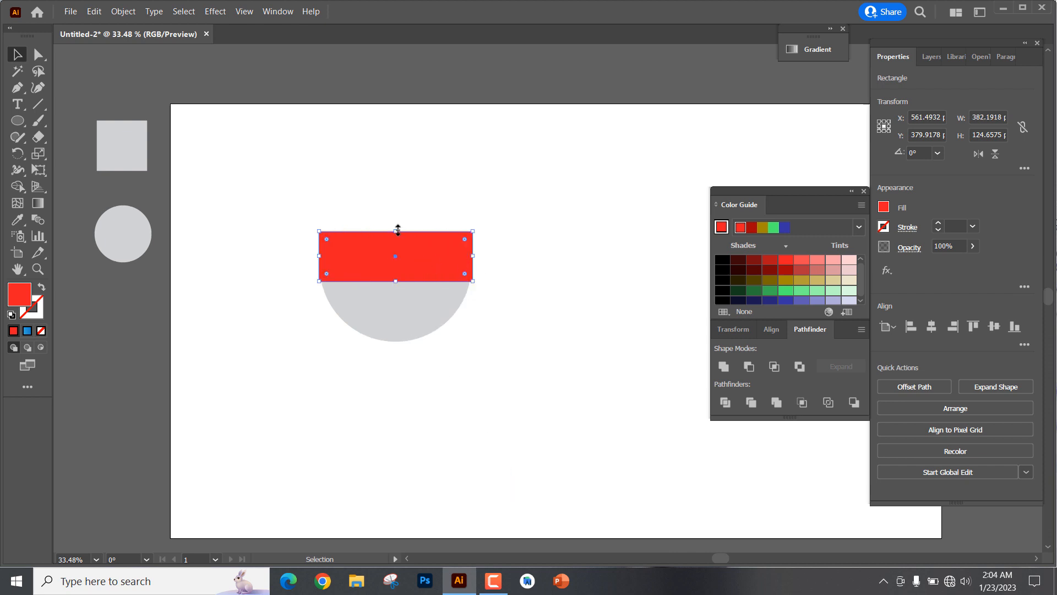
{"action": "left_click_drag", "start_coordinate": [397, 230], "coordinate": [404, 276]}
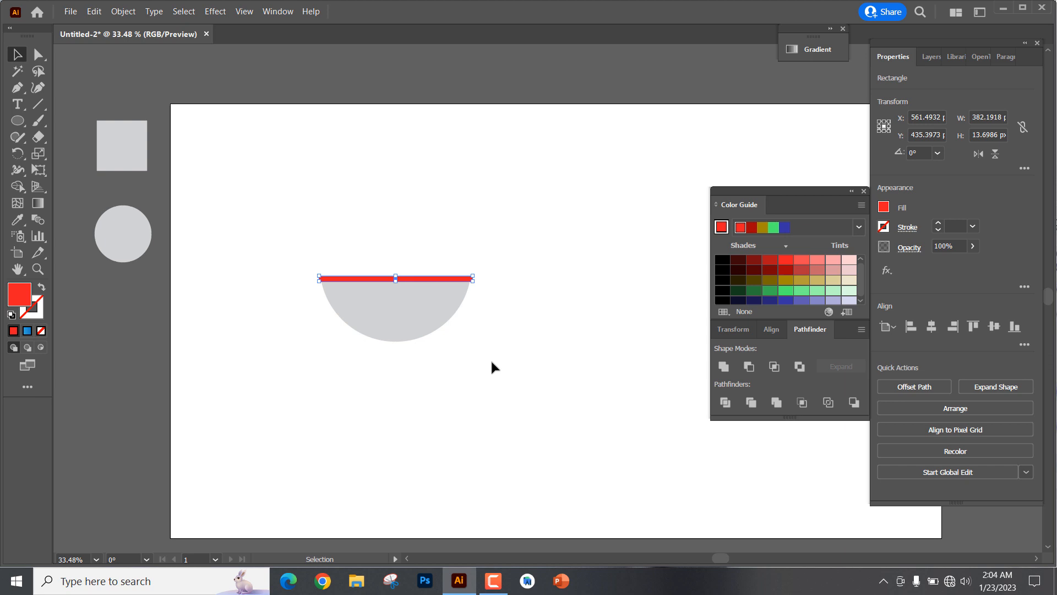
{"action": "key", "text": "Up"}
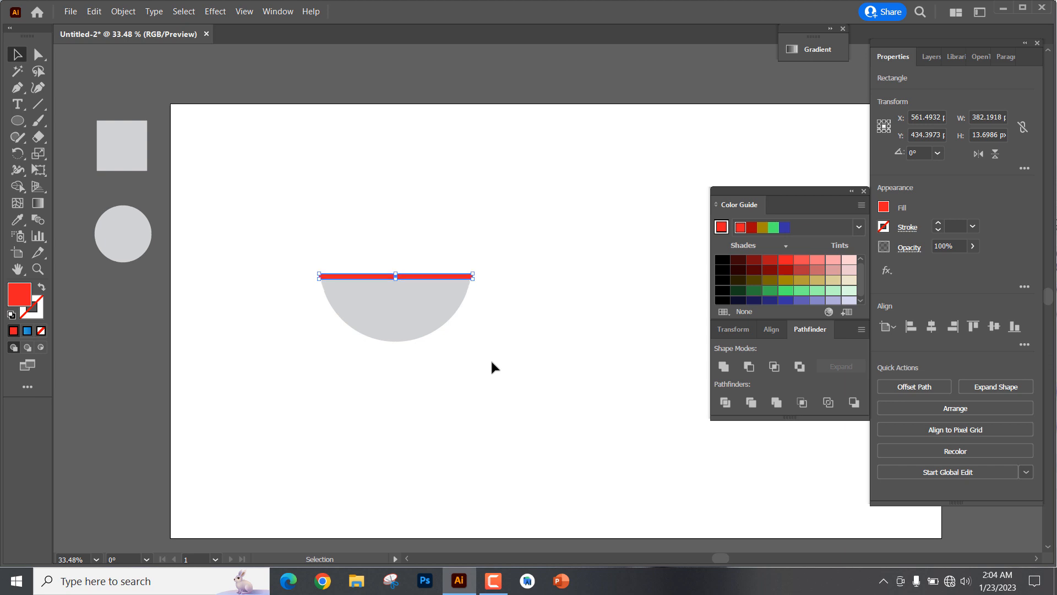
{"action": "left_click", "coordinate": [517, 255]}
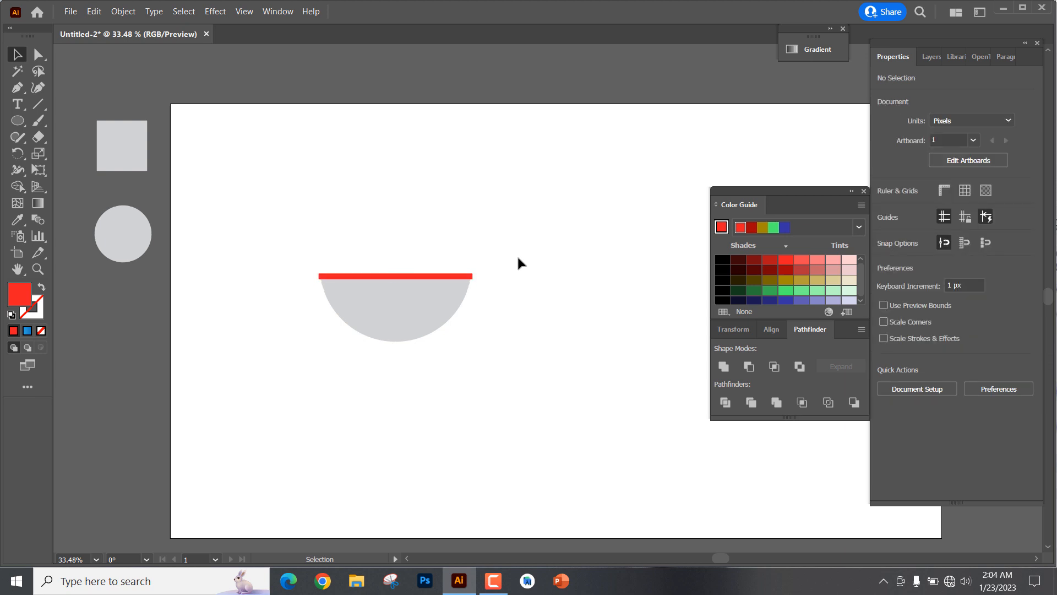
Step: Copy the gray square onto the red strip at the left of the hull and widen it to about 150 px
{"action": "key", "text": "ctrl+1"}
{"action": "left_click_drag", "start_coordinate": [409, 189], "coordinate": [706, 361]}
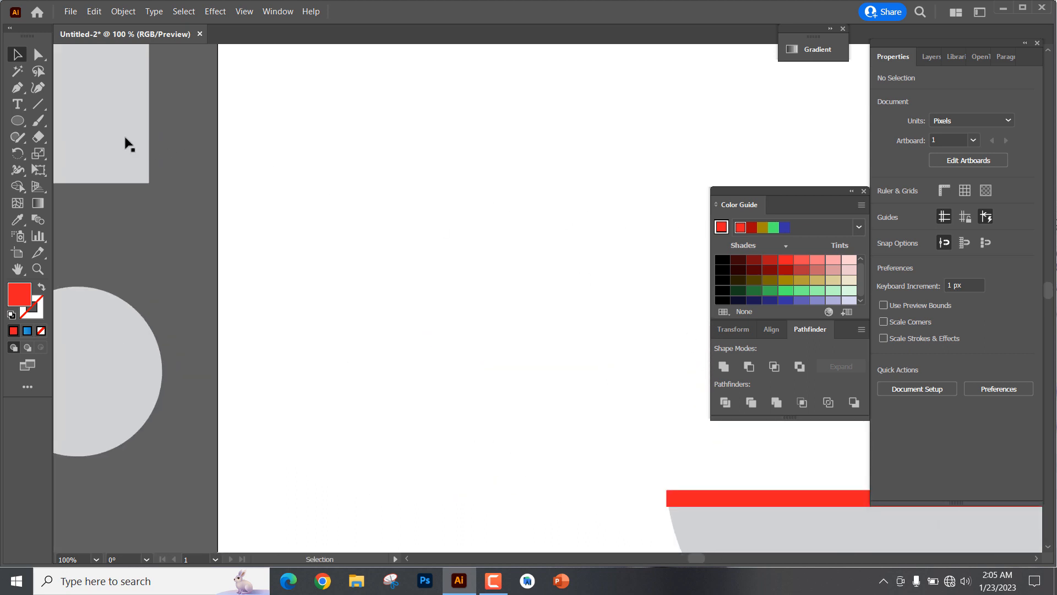
{"action": "left_click", "coordinate": [699, 278]}
{"action": "left_click_drag", "start_coordinate": [574, 379], "coordinate": [178, 263]}
{"action": "left_click_drag", "start_coordinate": [278, 160], "coordinate": [449, 337]}
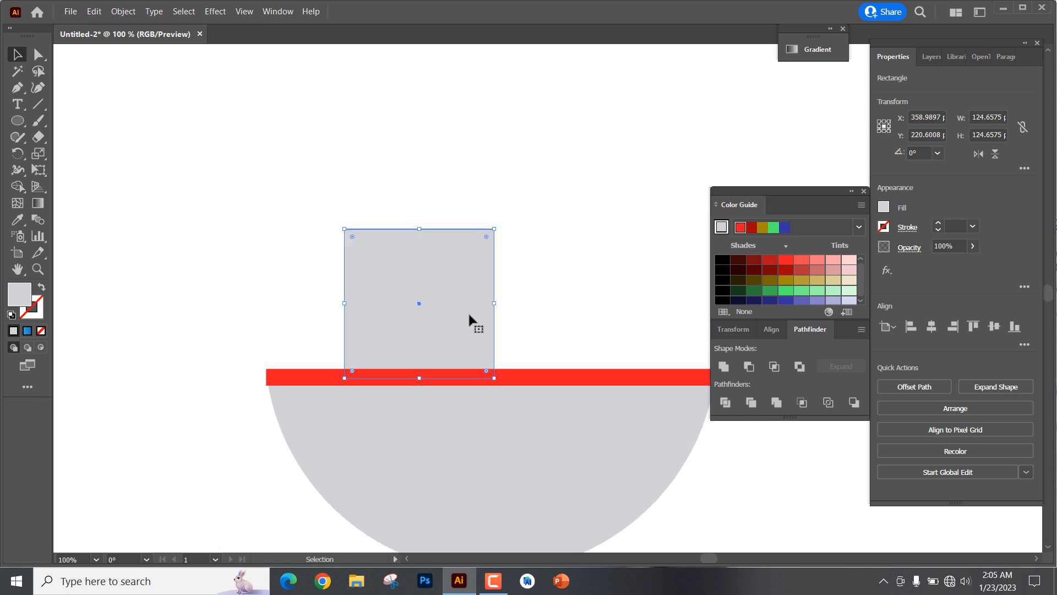
{"action": "left_click_drag", "start_coordinate": [494, 299], "coordinate": [515, 309]}
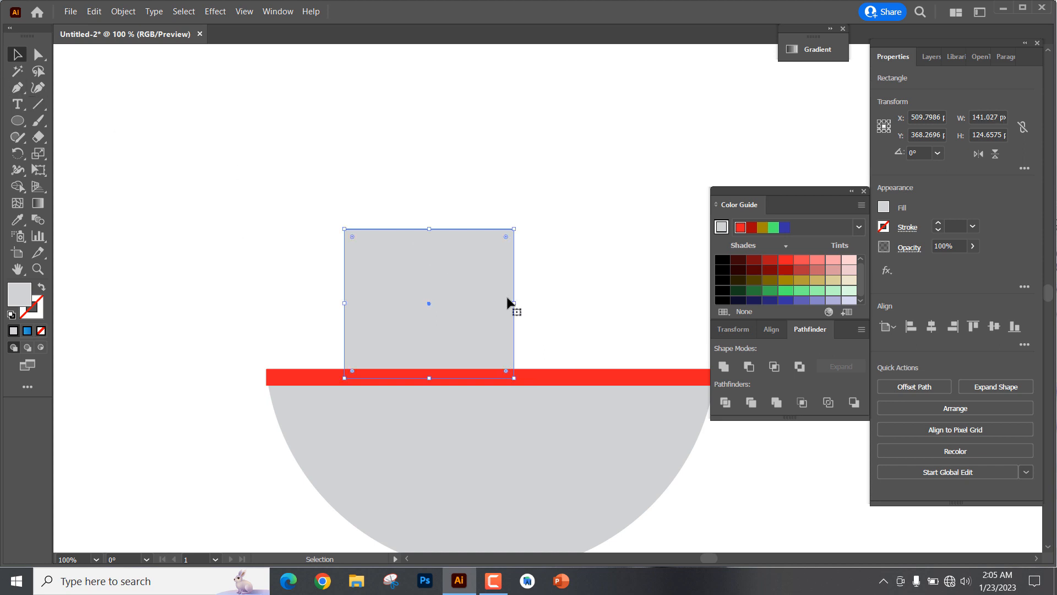
{"action": "left_click_drag", "start_coordinate": [514, 300], "coordinate": [524, 302]}
Step: Shift the new rectangle's bottom-right anchor point right to X about 631 px, slanting the right side of the cabin
{"action": "left_click", "coordinate": [38, 54]}
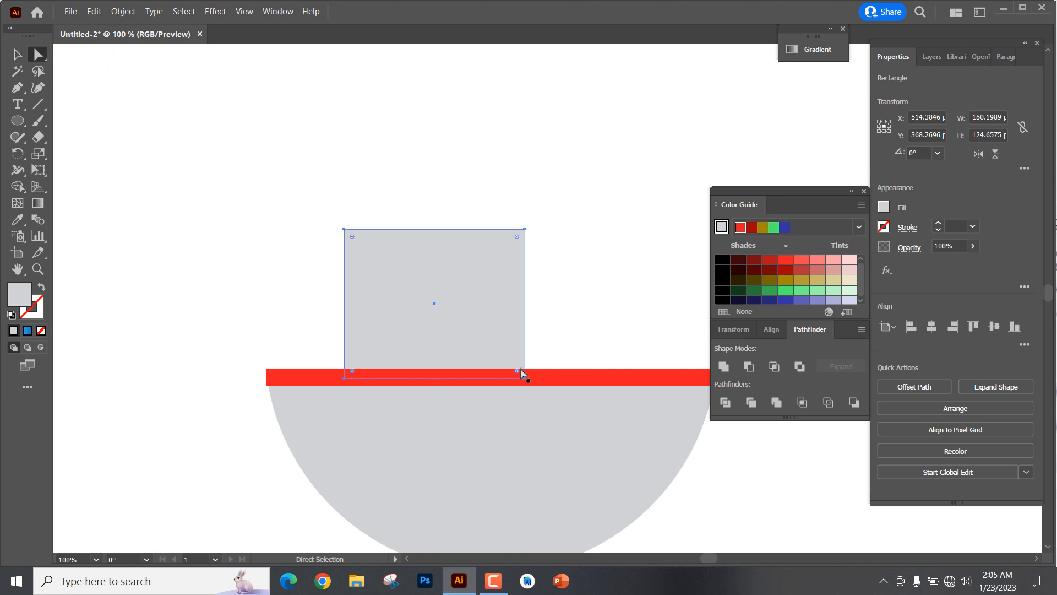
{"action": "left_click_drag", "start_coordinate": [523, 381], "coordinate": [524, 380]}
{"action": "key", "text": "Right"}
{"action": "key", "text": "Right"}
{"action": "key", "text": "Right"}
{"action": "key", "text": "Right"}
{"action": "key", "text": "Right"}
{"action": "key", "text": "Right"}
{"action": "key", "text": "Right"}
{"action": "key", "text": "Right"}
{"action": "key", "text": "Right"}
{"action": "key", "text": "Right"}
{"action": "key", "text": "Right"}
{"action": "key", "text": "Right"}
{"action": "key", "text": "Right"}
{"action": "key", "text": "Right"}
{"action": "key", "text": "Right"}
{"action": "key", "text": "Right"}
{"action": "key", "text": "Right"}
{"action": "key", "text": "Right"}
{"action": "key", "text": "Right"}
{"action": "key", "text": "Right"}
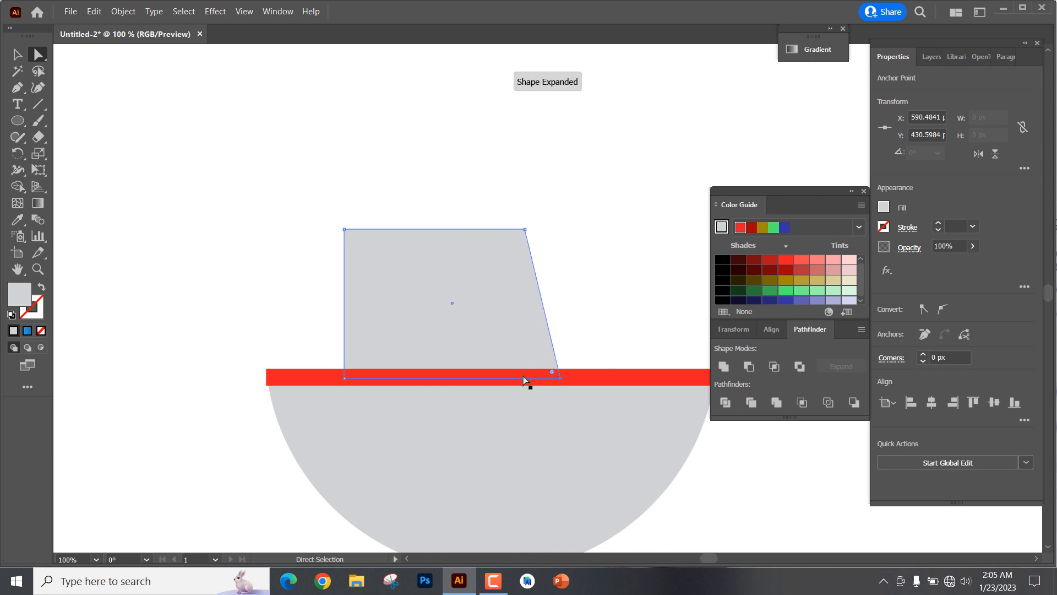
{"action": "key", "text": "Right"}
{"action": "key", "text": "Right"}
{"action": "key", "text": "Right"}
{"action": "key", "text": "Right"}
{"action": "key", "text": "Right"}
{"action": "key", "text": "Right"}
{"action": "key", "text": "Right"}
{"action": "key", "text": "Right"}
{"action": "key", "text": "Right"}
{"action": "key", "text": "Right"}
{"action": "key", "text": "Right"}
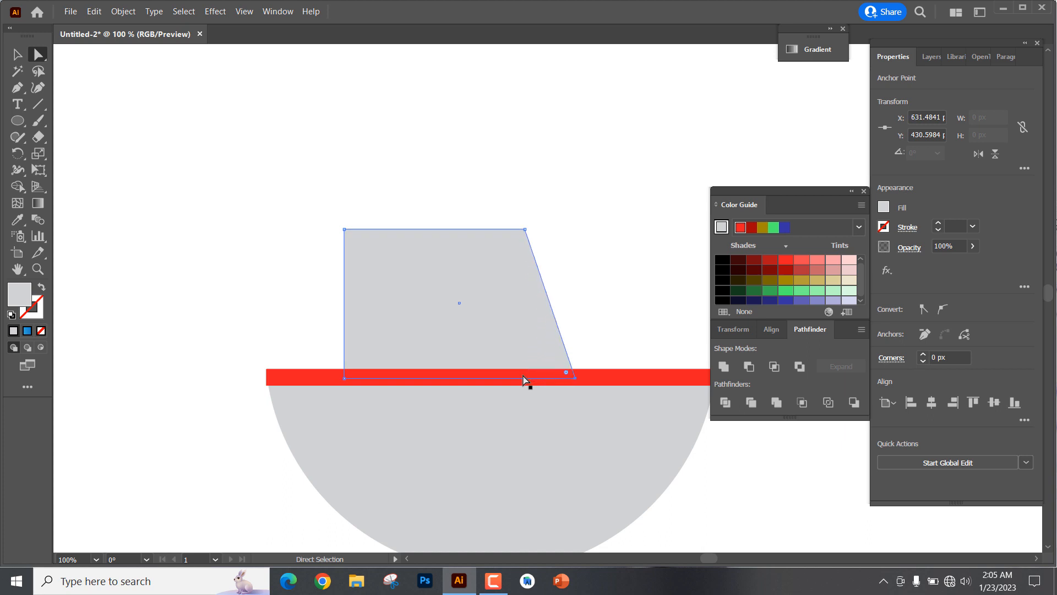
{"action": "left_click", "coordinate": [584, 216]}
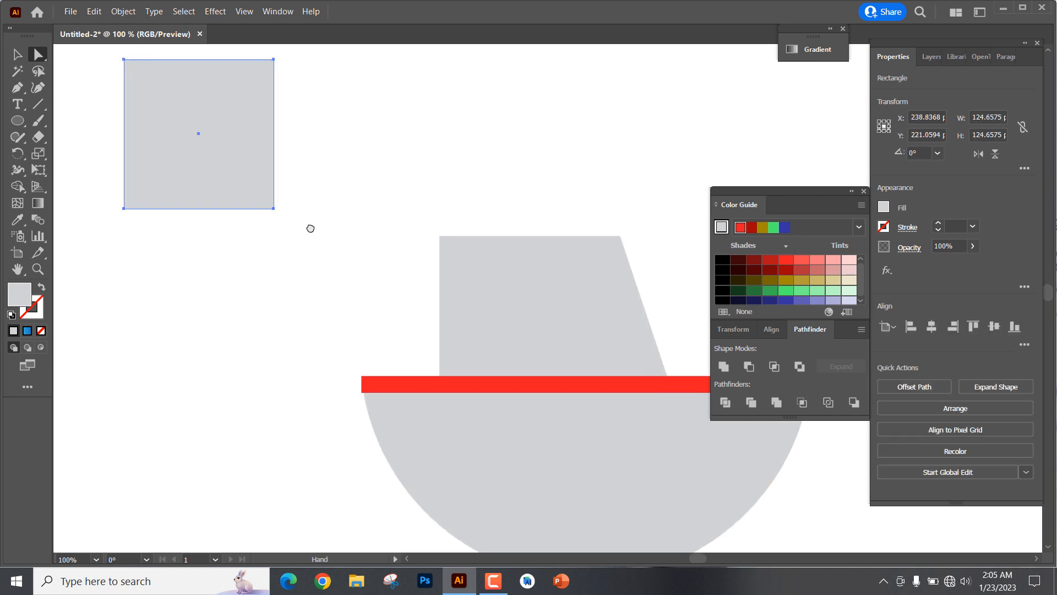
Step: Move the gray square onto the upper left of the cabin and shrink it to about 44 by 44 px
{"action": "left_click_drag", "start_coordinate": [309, 226], "coordinate": [297, 226]}
{"action": "left_click_drag", "start_coordinate": [212, 164], "coordinate": [371, 279]}
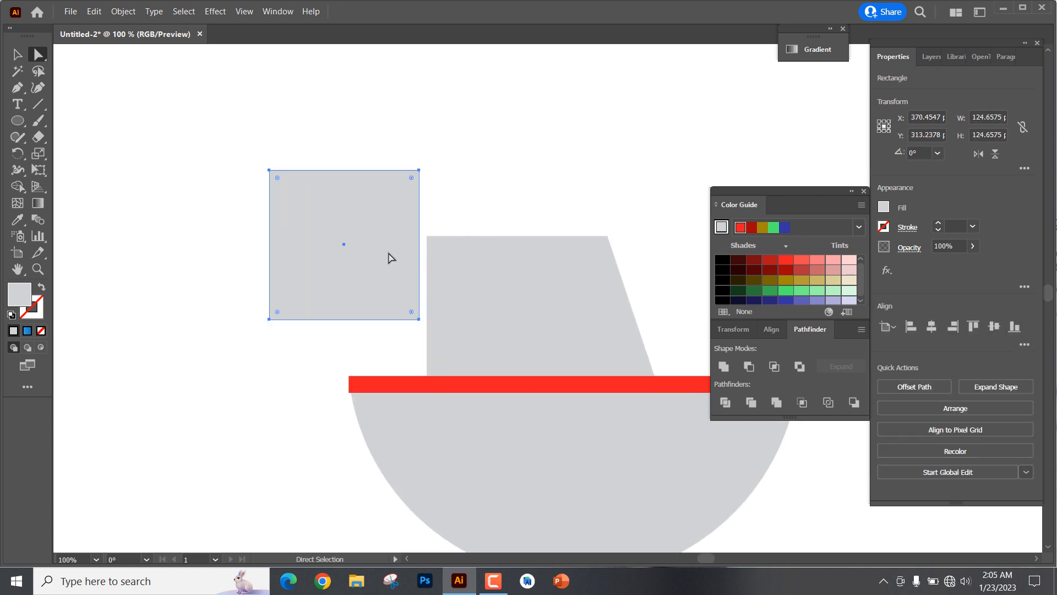
{"action": "left_click_drag", "start_coordinate": [422, 173], "coordinate": [480, 284]}
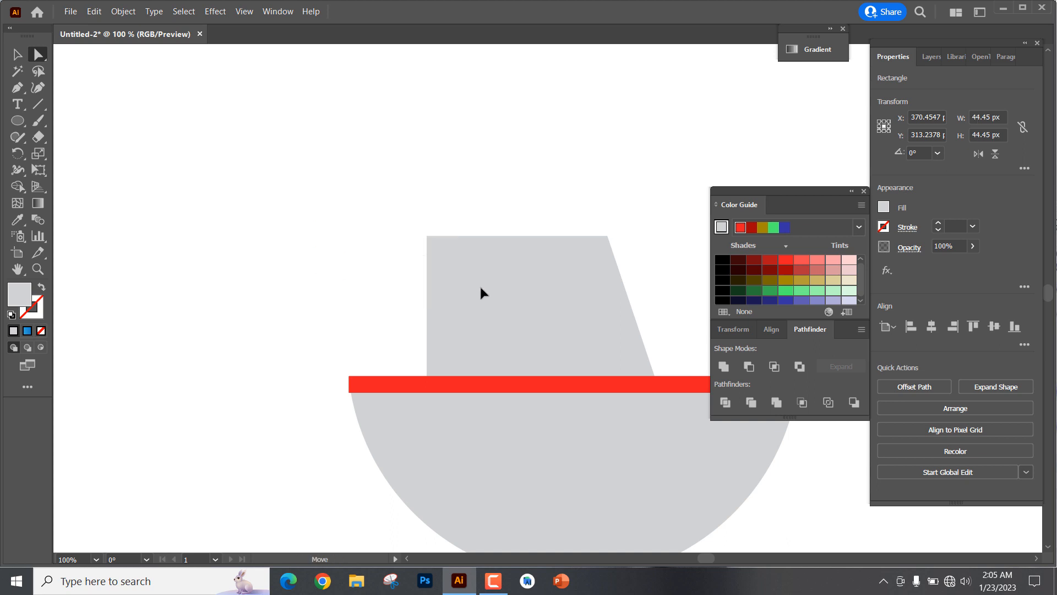
Step: Fill the small square on the cabin with dark blue and bring it to the front
{"action": "left_click", "coordinate": [881, 211]}
{"action": "left_click", "coordinate": [811, 258]}
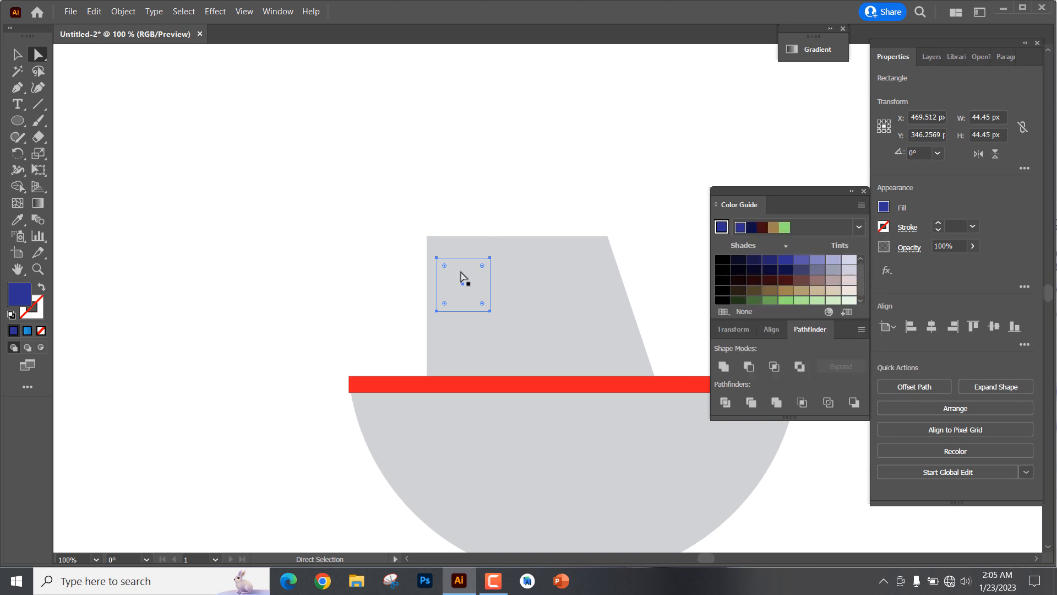
{"action": "right_click", "coordinate": [475, 289]}
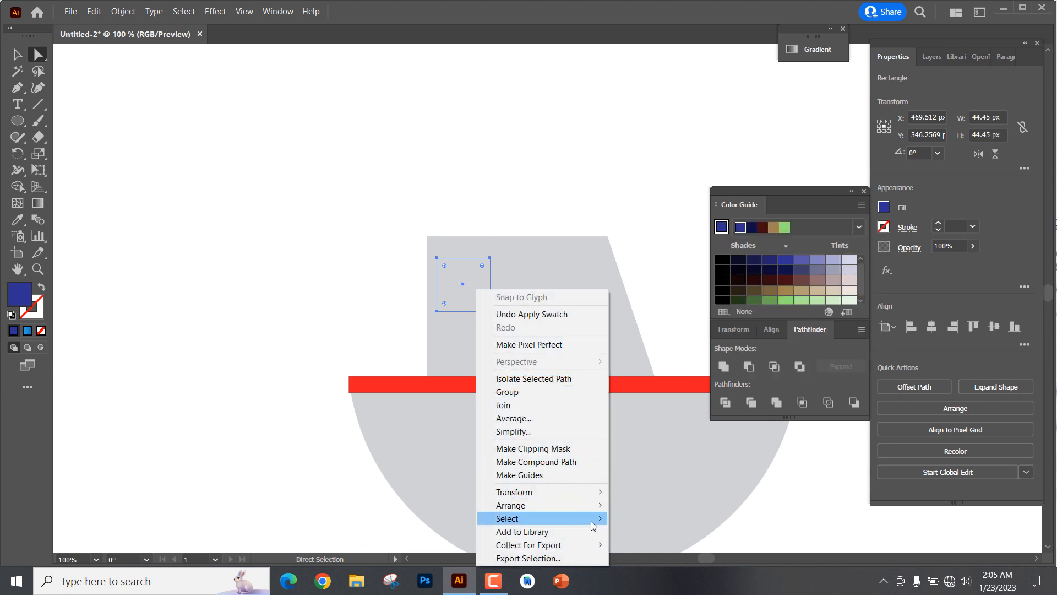
{"action": "mouse_move", "coordinate": [600, 507]}
{"action": "left_click", "coordinate": [650, 507]}
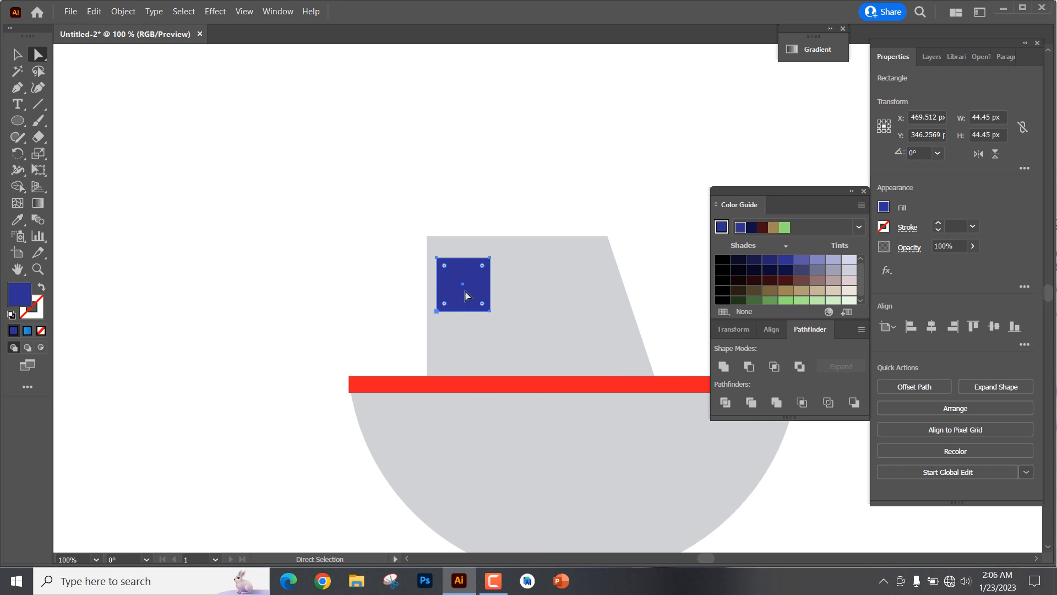
Step: Shift the blue square slightly right and resize it into a narrow window about 32 by 74 px
{"action": "left_click_drag", "start_coordinate": [480, 286], "coordinate": [481, 287]}
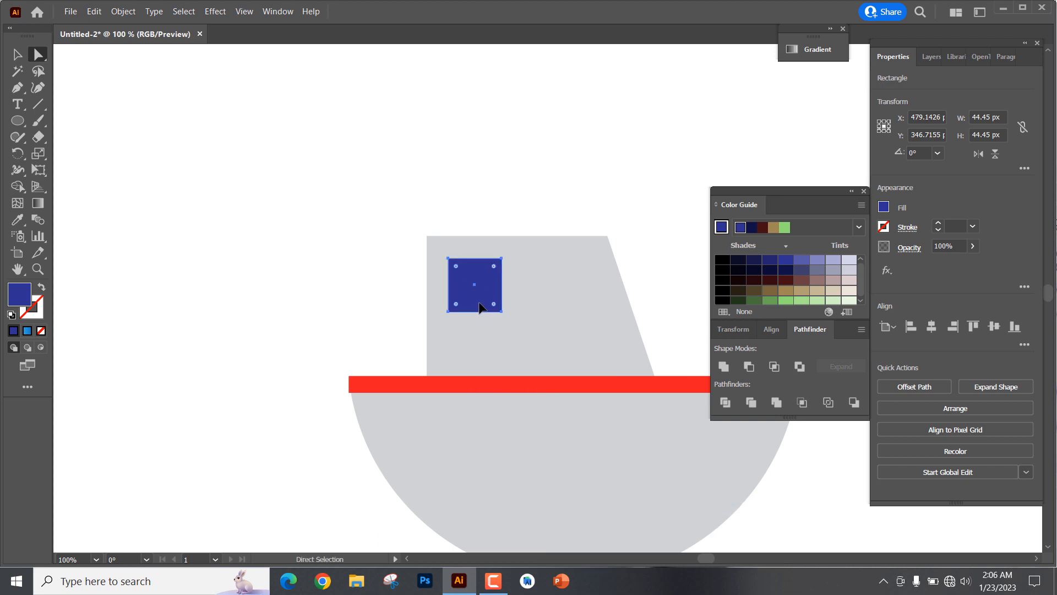
{"action": "left_click", "coordinate": [17, 54]}
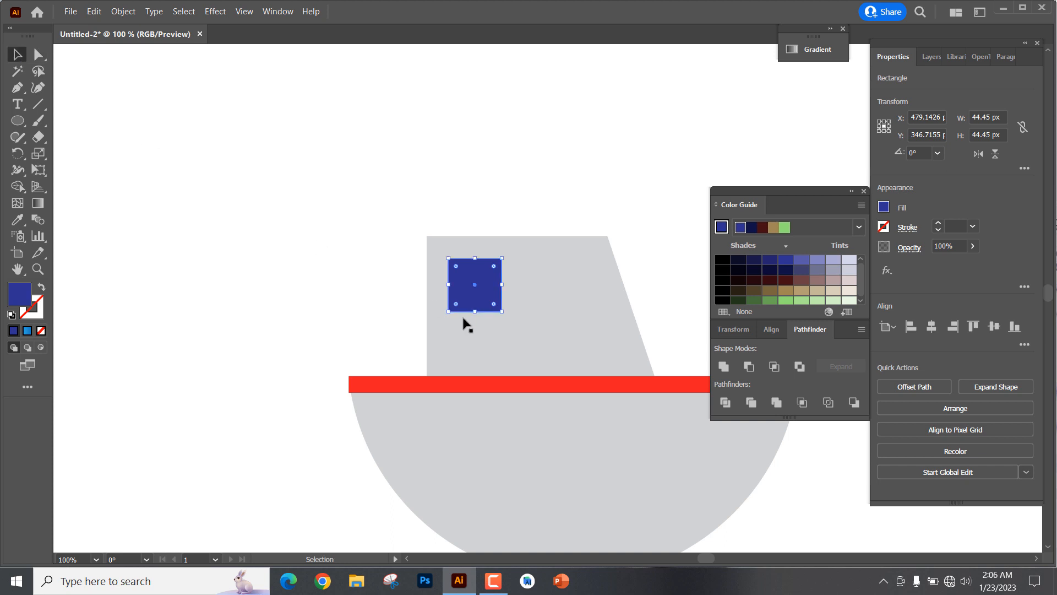
{"action": "left_click_drag", "start_coordinate": [474, 311], "coordinate": [477, 349]}
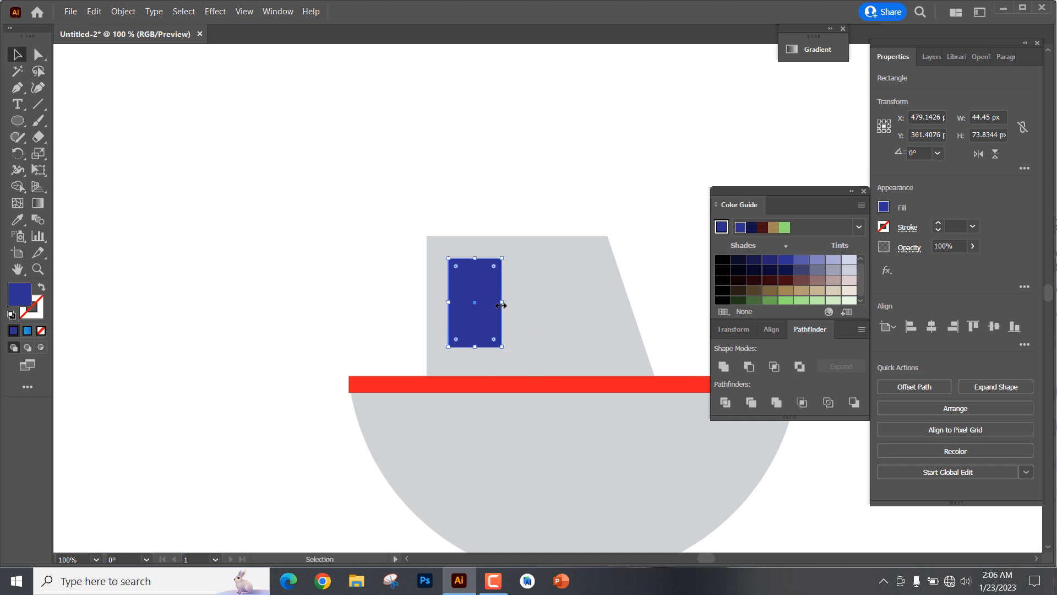
{"action": "left_click_drag", "start_coordinate": [501, 305], "coordinate": [488, 302]}
Step: Widen the gray cabin shape toward the right to about 214 px
{"action": "left_click", "coordinate": [564, 298]}
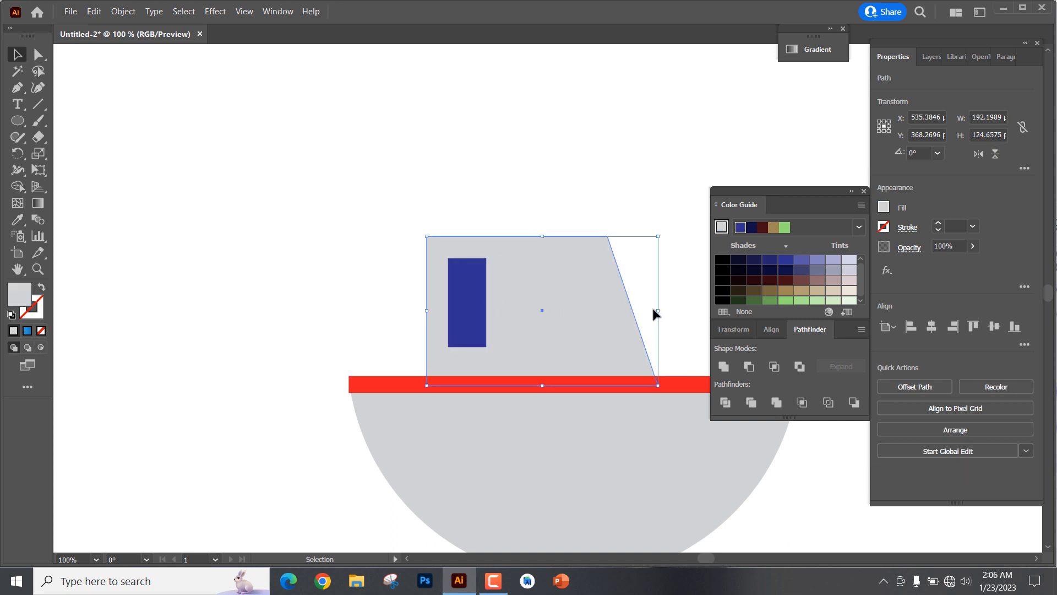
{"action": "left_click_drag", "start_coordinate": [659, 311], "coordinate": [685, 312]}
{"action": "left_click", "coordinate": [584, 199]}
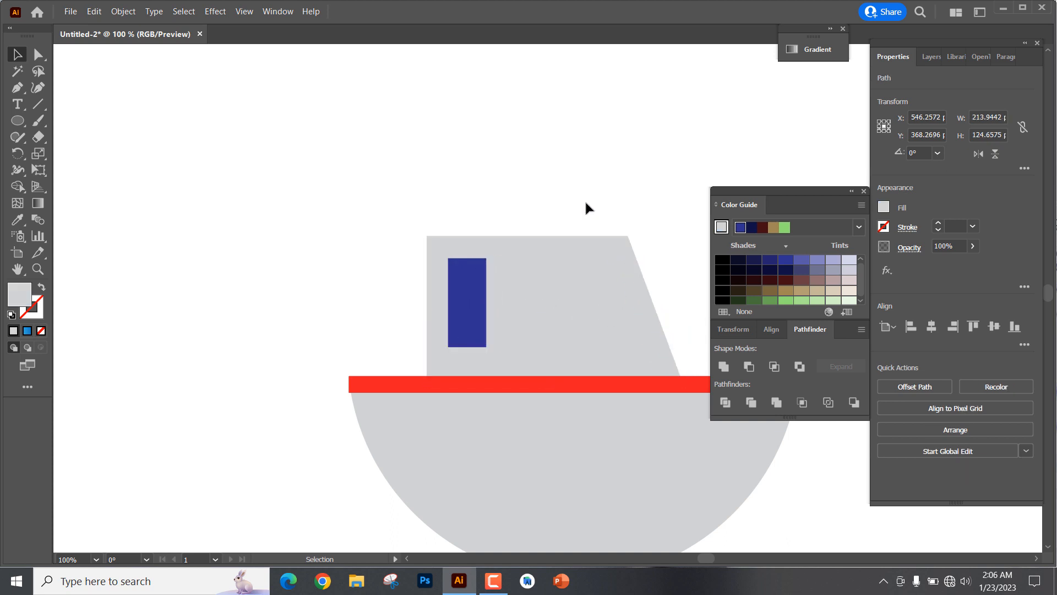
Step: Copy the blue window beside the first one, level with it, and widen the copy to about 58 px
{"action": "left_click", "coordinate": [469, 314]}
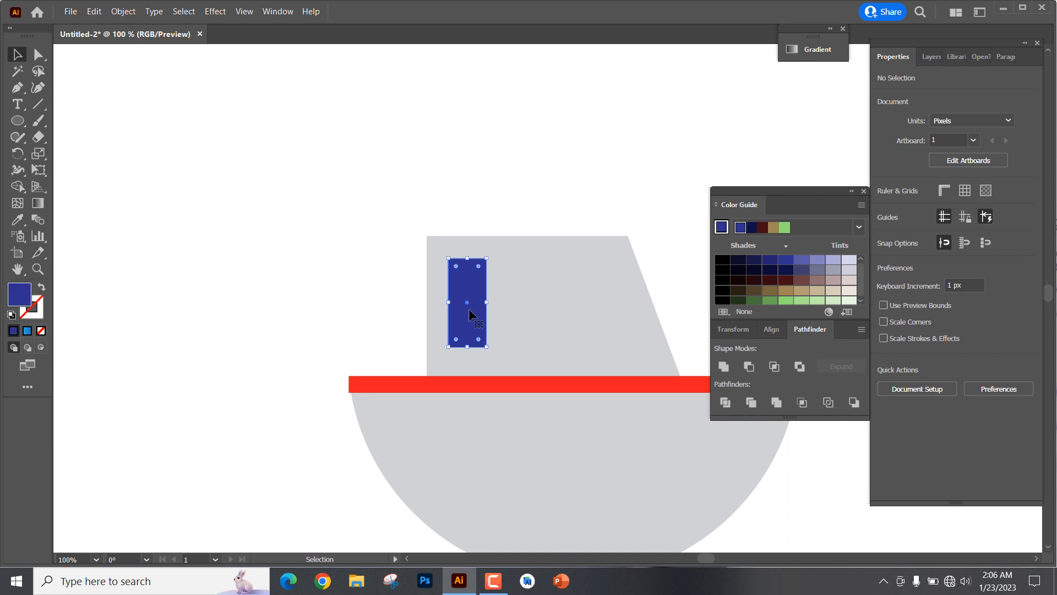
{"action": "left_click_drag", "start_coordinate": [469, 309], "coordinate": [544, 319]}
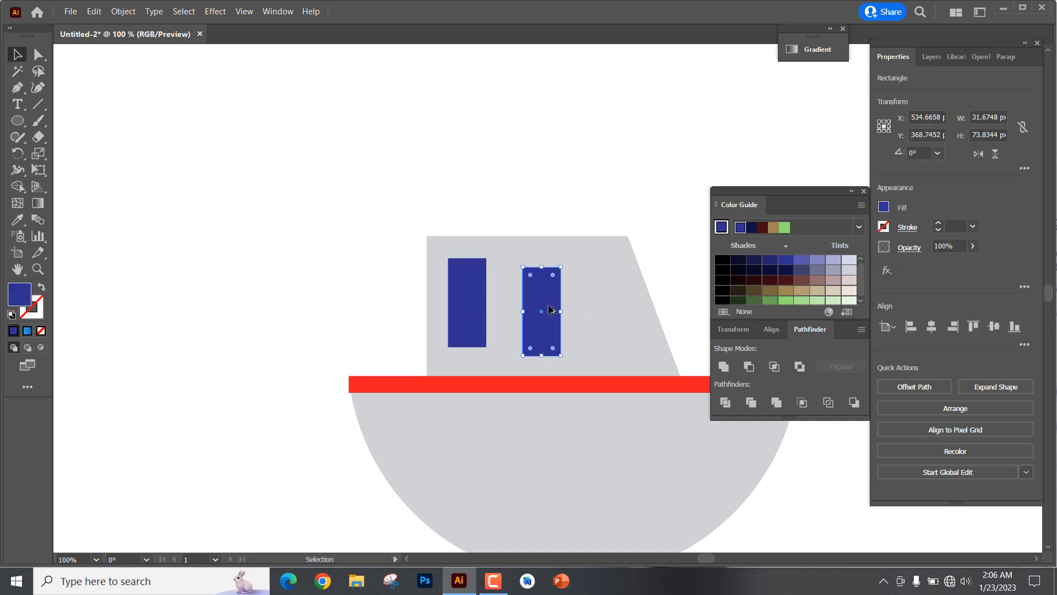
{"action": "left_click_drag", "start_coordinate": [546, 325], "coordinate": [573, 309]}
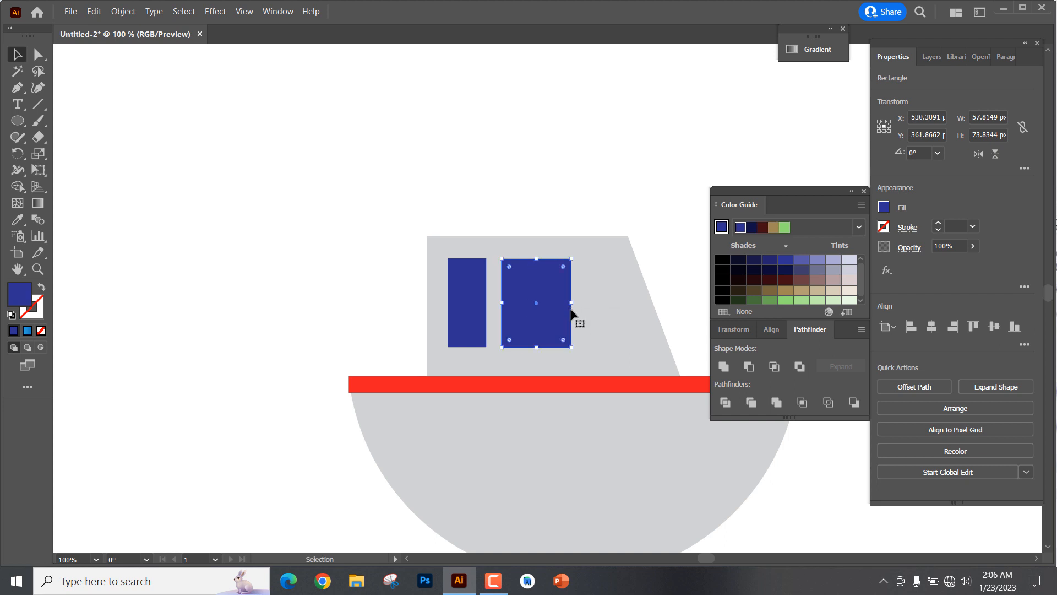
Step: Shift the wide window's bottom-right anchor point right to X about 575 px, slanting its right side
{"action": "left_click", "coordinate": [43, 58]}
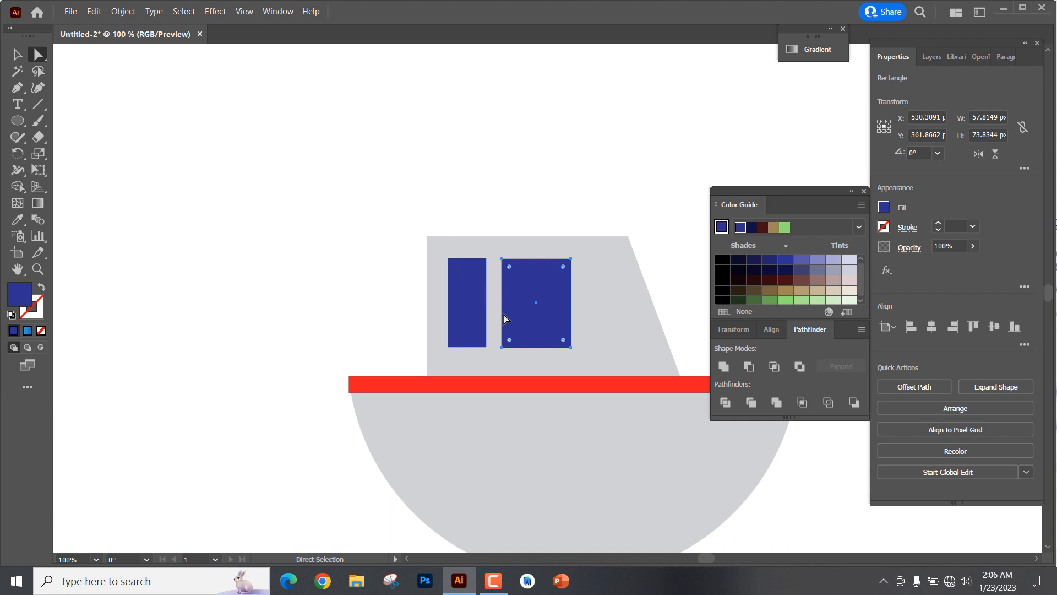
{"action": "left_click", "coordinate": [570, 347]}
{"action": "key", "text": "Right"}
{"action": "key", "text": "Right"}
{"action": "key", "text": "Right"}
{"action": "key", "text": "Right"}
{"action": "key", "text": "Right"}
{"action": "key", "text": "Right"}
{"action": "key", "text": "Right"}
{"action": "key", "text": "Right"}
{"action": "key", "text": "Right"}
{"action": "key", "text": "Right"}
{"action": "key", "text": "Right"}
{"action": "key", "text": "Right"}
{"action": "key", "text": "Right"}
{"action": "key", "text": "Right"}
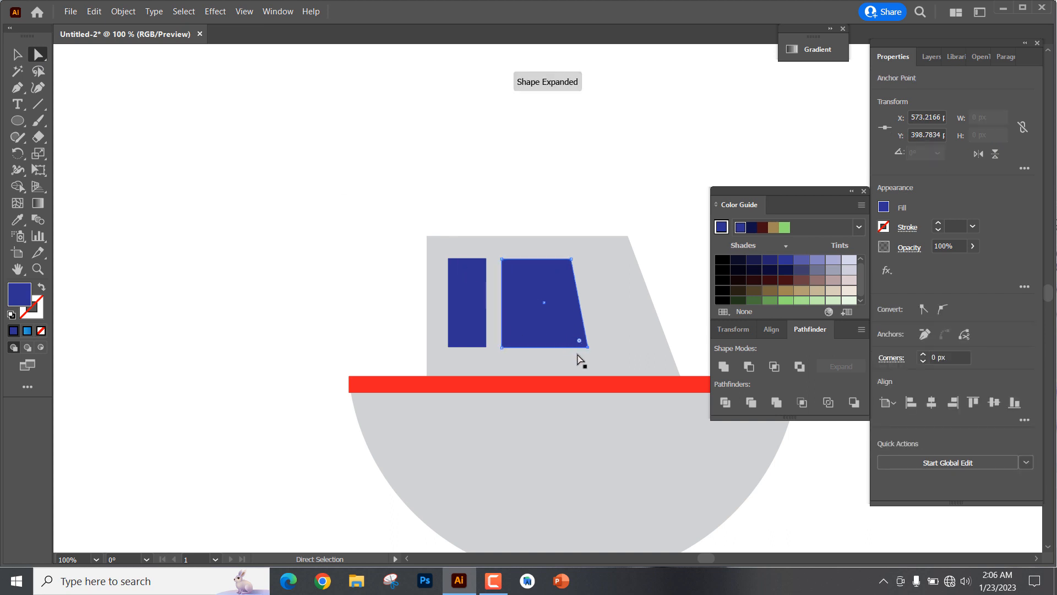
{"action": "key", "text": "Right"}
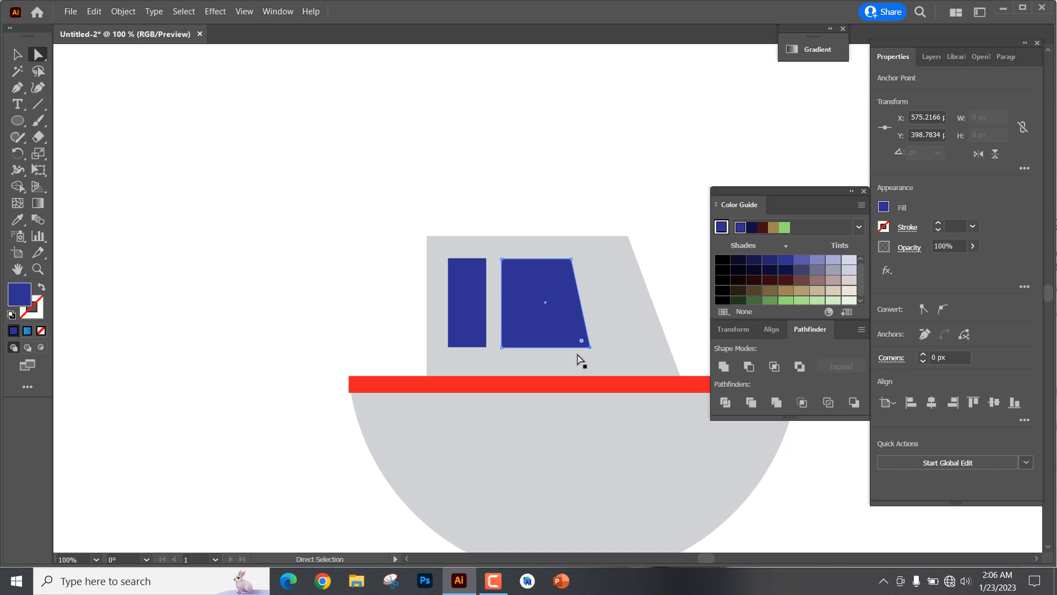
Step: Copy the narrow blue window to the cabin's upper right and shrink it into a small square window
{"action": "key", "text": "v"}
{"action": "left_click", "coordinate": [465, 297]}
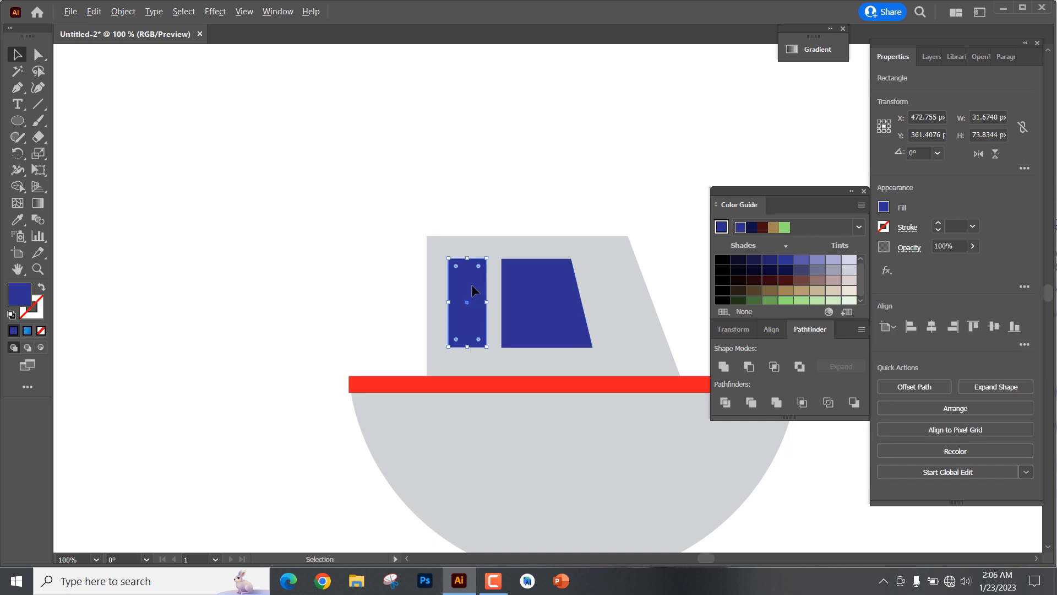
{"action": "left_click_drag", "start_coordinate": [472, 285], "coordinate": [642, 297]}
{"action": "left_click_drag", "start_coordinate": [637, 358], "coordinate": [642, 308]}
{"action": "left_click_drag", "start_coordinate": [656, 271], "coordinate": [611, 271]}
Step: Subtract the three blue window shapes from the gray cabin to cut them out as openings
{"action": "left_click_drag", "start_coordinate": [389, 254], "coordinate": [652, 334]}
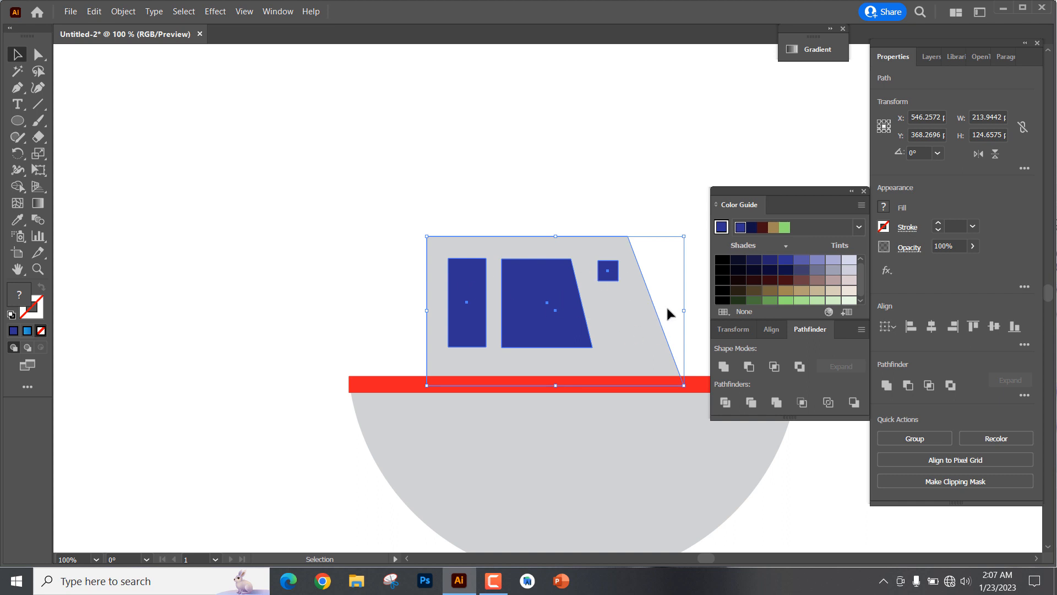
{"action": "left_click", "coordinate": [908, 385]}
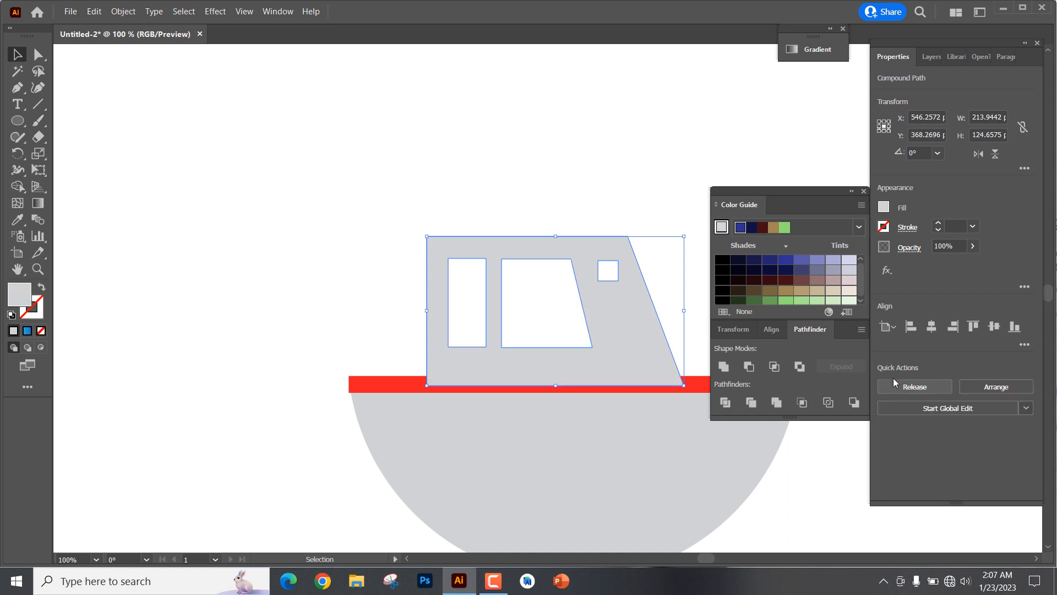
{"action": "left_click", "coordinate": [505, 161]}
Step: Send the cut-out cabin shape to the back, behind the red deck strip
{"action": "left_click", "coordinate": [600, 307]}
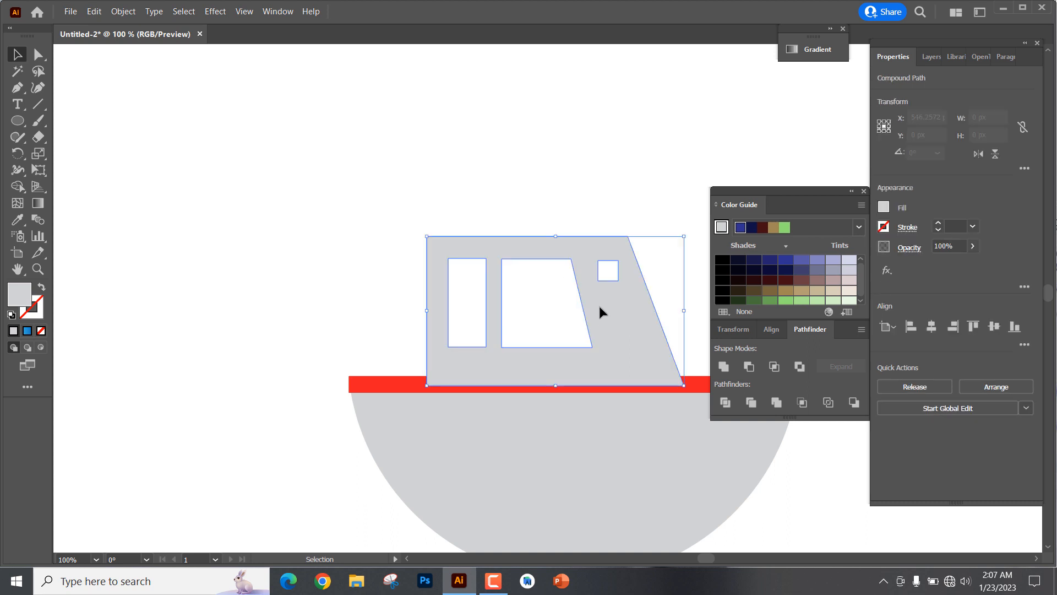
{"action": "right_click", "coordinate": [634, 313]}
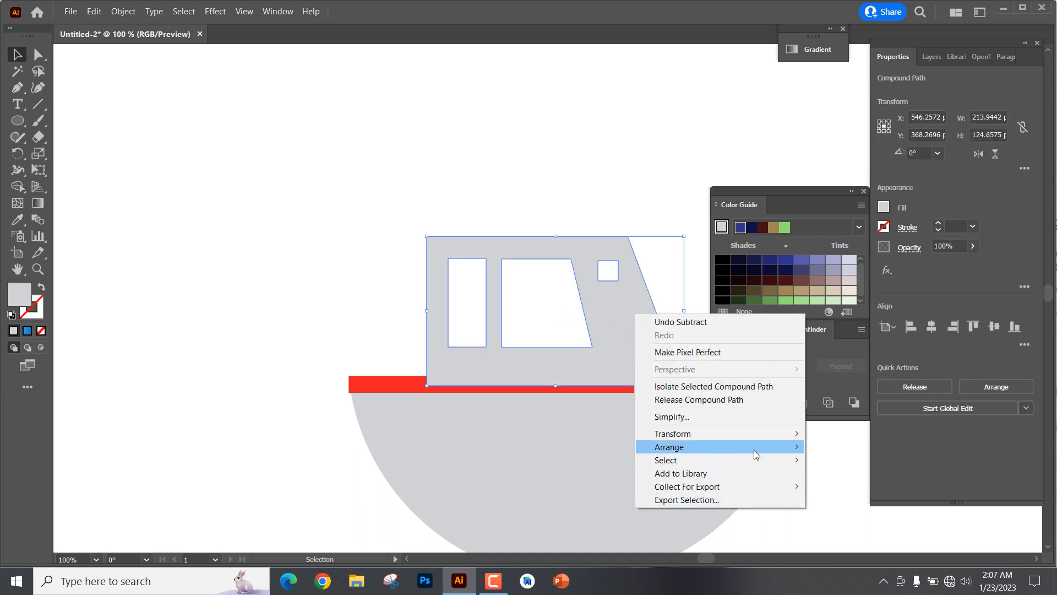
{"action": "mouse_move", "coordinate": [766, 446]}
{"action": "left_click", "coordinate": [856, 486]}
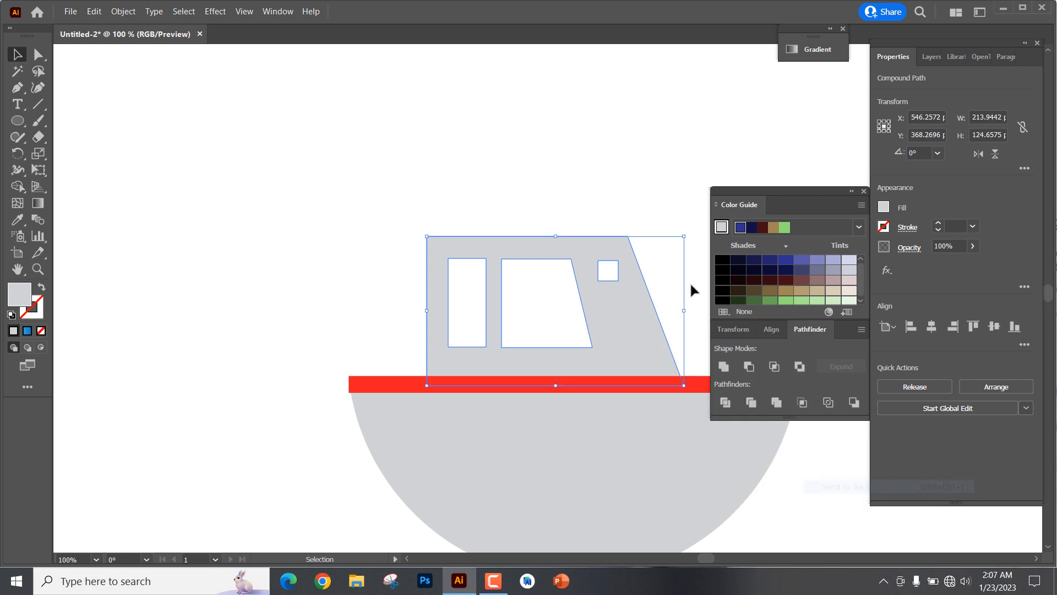
{"action": "left_click", "coordinate": [631, 197]}
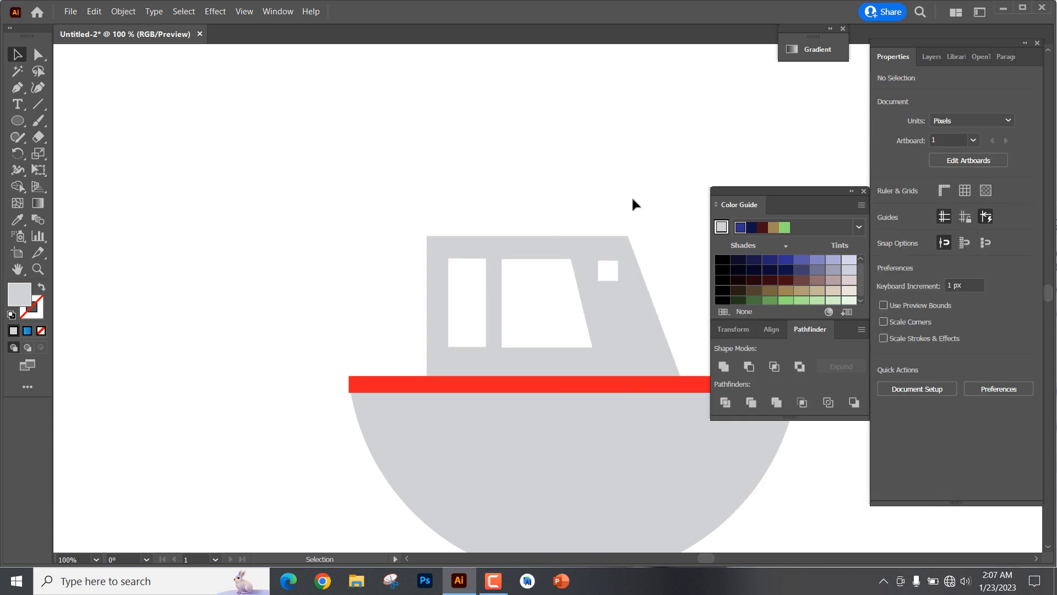
Step: Copy the red deck strip onto the cabin's top edge and shorten it into a roof about 197 px wide
{"action": "scroll", "coordinate": [632, 203], "scroll_direction": "up", "scroll_amount": 1}
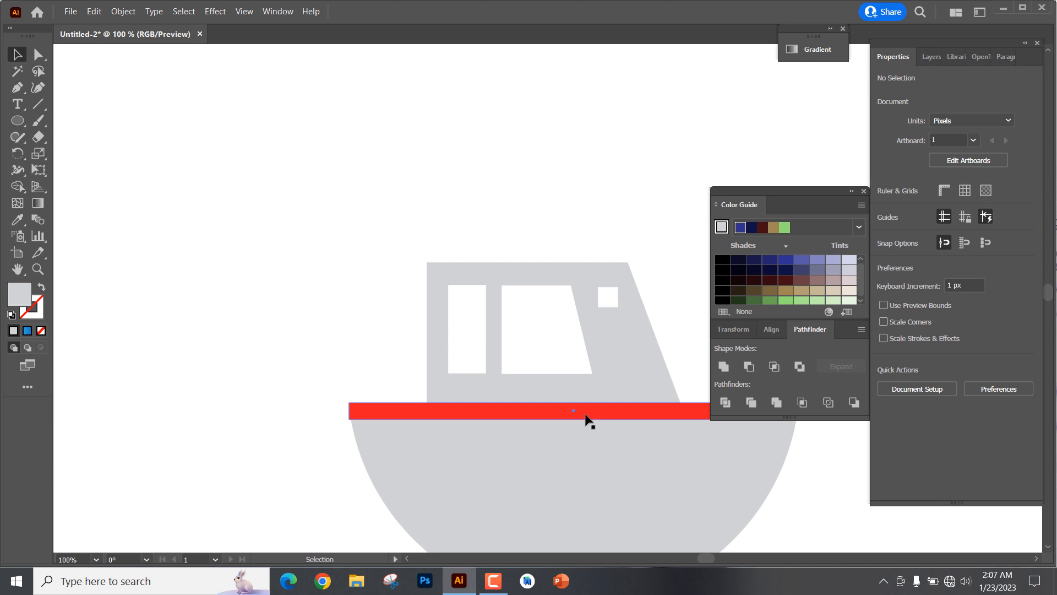
{"action": "left_click_drag", "start_coordinate": [588, 420], "coordinate": [601, 261]}
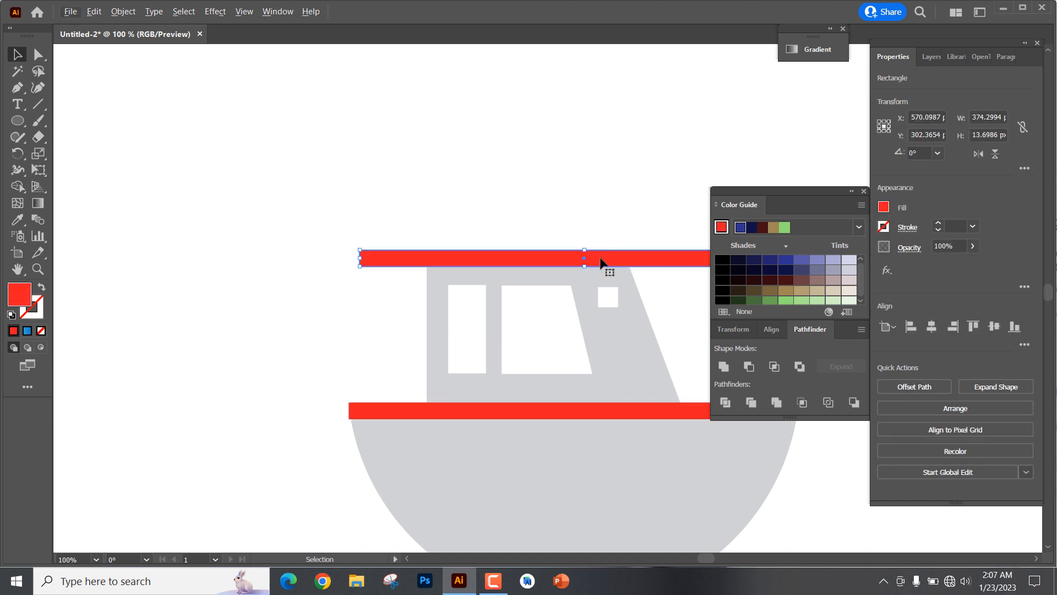
{"action": "left_click", "coordinate": [851, 191]}
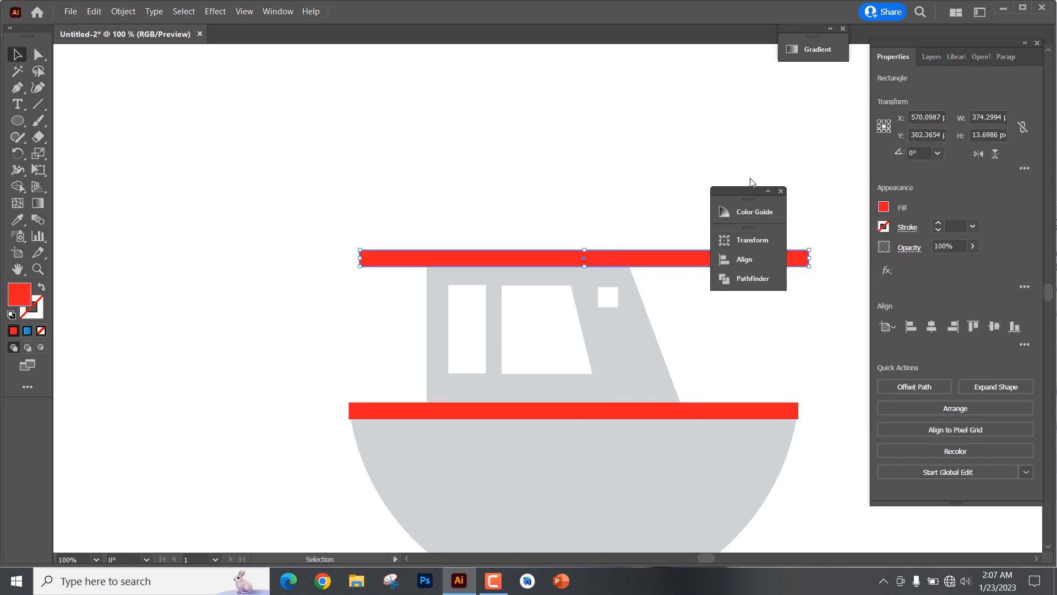
{"action": "left_click_drag", "start_coordinate": [751, 190], "coordinate": [760, 114]}
{"action": "left_click_drag", "start_coordinate": [808, 258], "coordinate": [651, 261]}
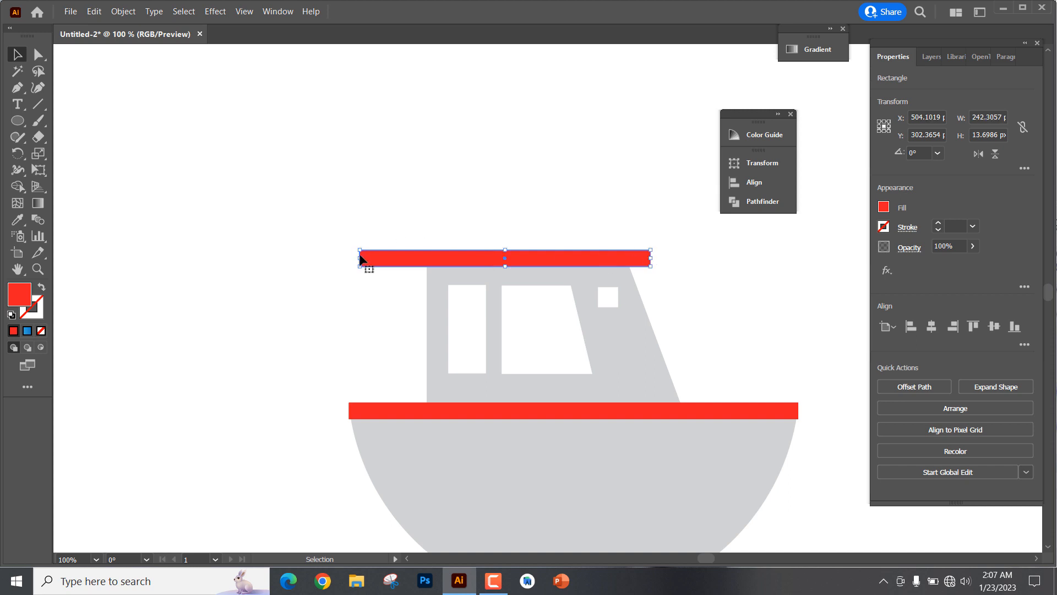
{"action": "left_click_drag", "start_coordinate": [361, 258], "coordinate": [416, 263]}
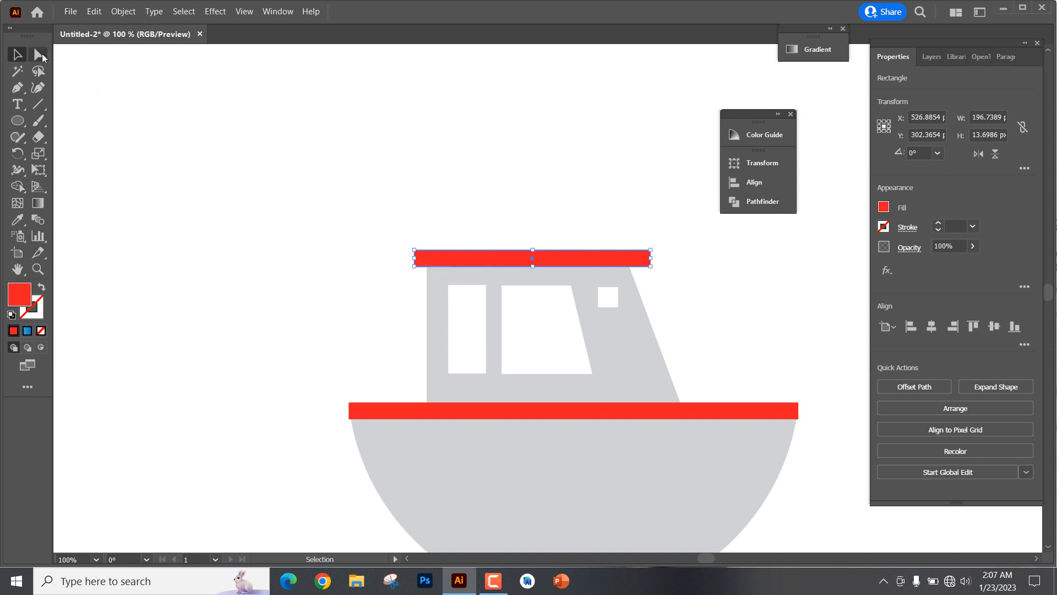
Step: Shift the roof strip's top-left anchor point right to X about 433 px, slanting its left end
{"action": "left_click", "coordinate": [38, 54]}
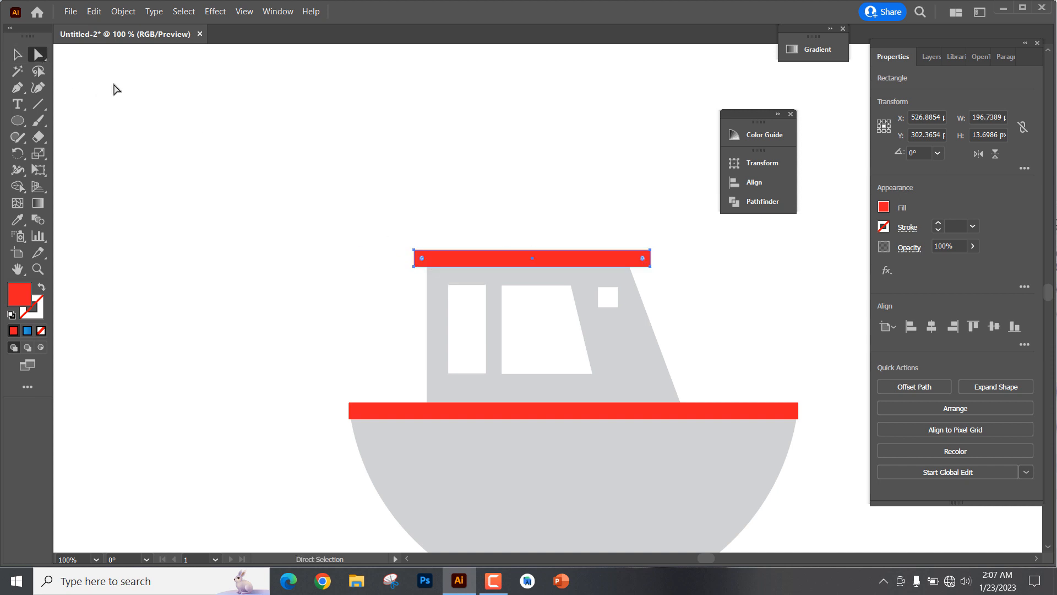
{"action": "left_click", "coordinate": [414, 250]}
{"action": "key", "text": "Right"}
{"action": "key", "text": "Right"}
{"action": "key", "text": "Right"}
{"action": "key", "text": "Right"}
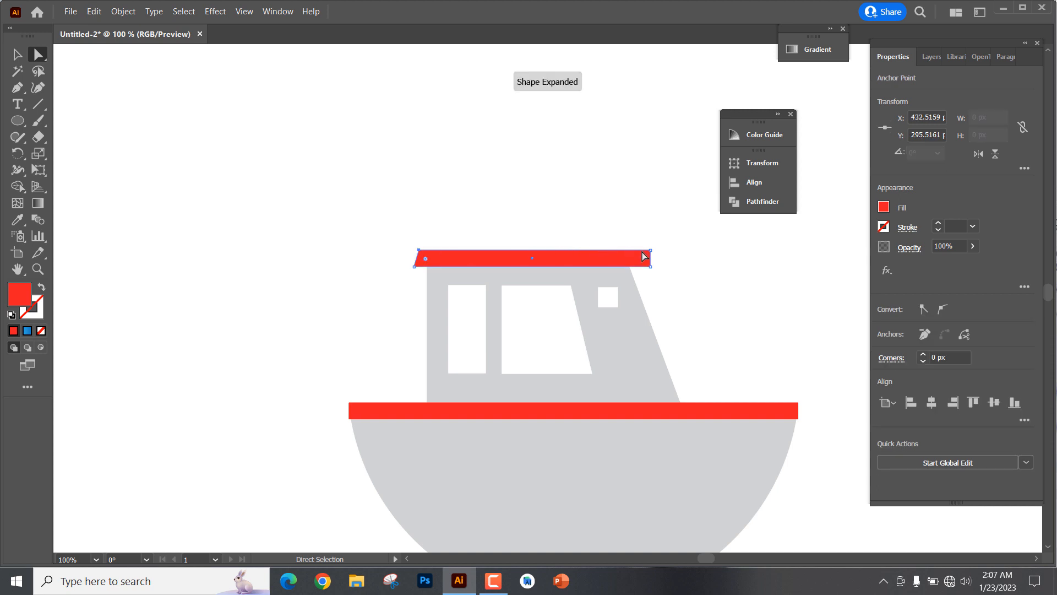
Step: Shift the roof strip's top-right anchor point left to X about 619 px, slanting its right end
{"action": "left_click", "coordinate": [651, 250]}
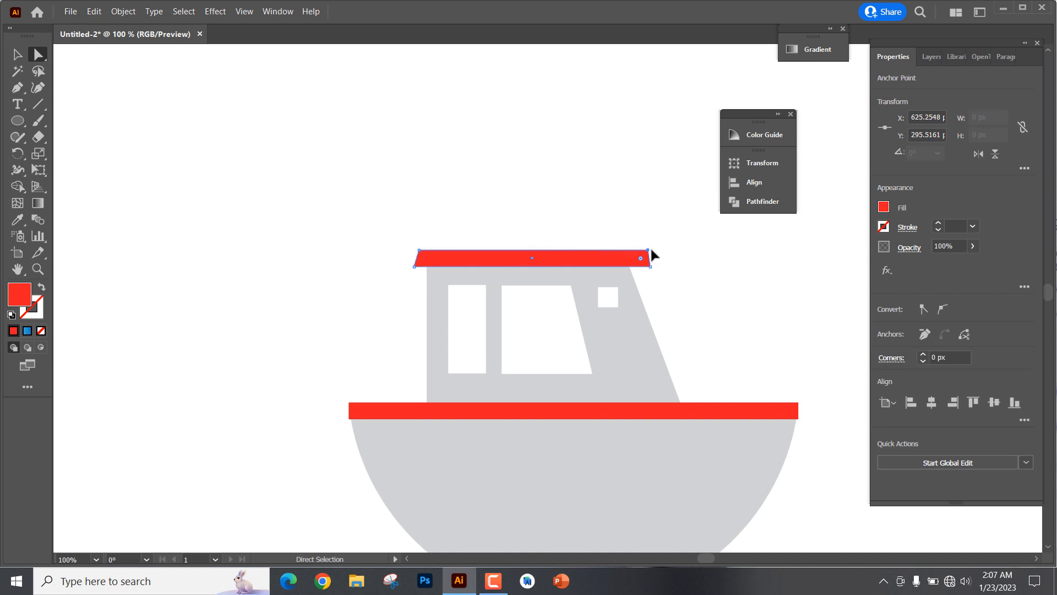
{"action": "key", "text": "Left"}
{"action": "key", "text": "Left"}
{"action": "key", "text": "Left"}
{"action": "key", "text": "Left"}
{"action": "left_click", "coordinate": [648, 222]}
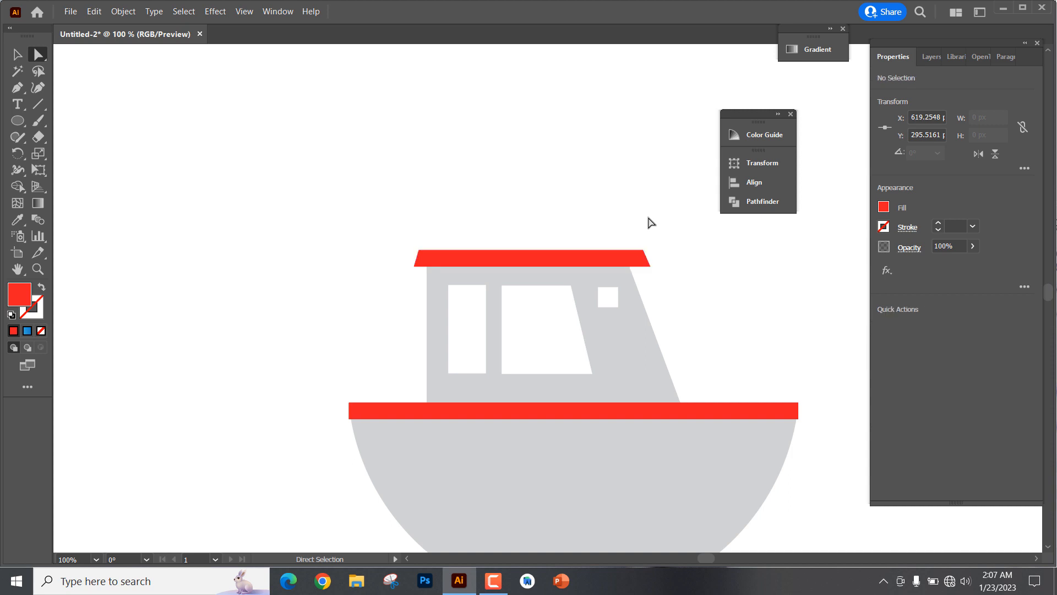
Step: Shorten the gray cabin with its cut-out windows by lowering its top edge, keeping the bottom edge in place
{"action": "left_click", "coordinate": [510, 272]}
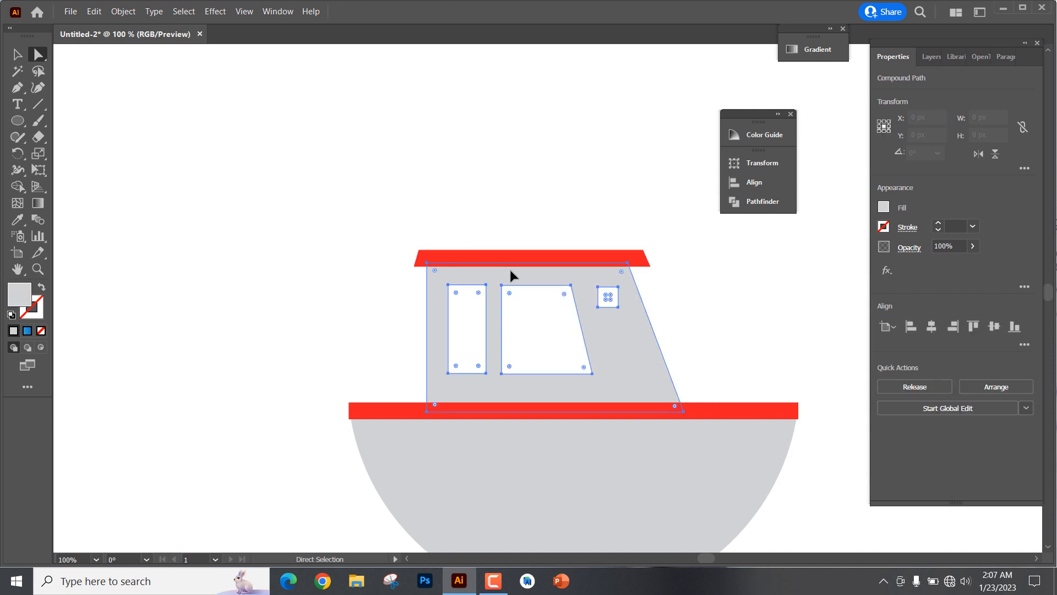
{"action": "left_click", "coordinate": [17, 55]}
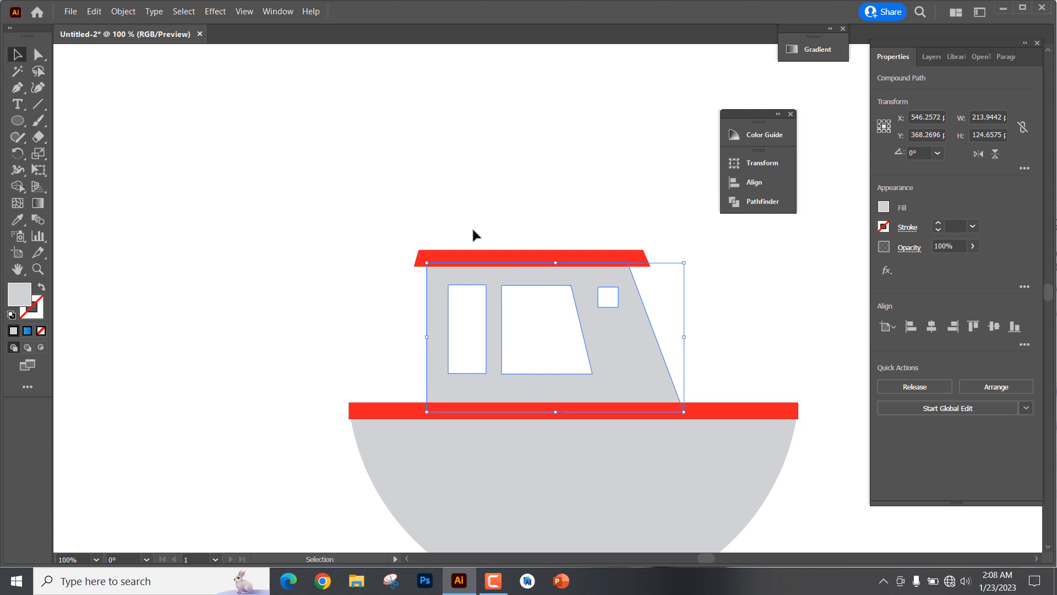
{"action": "left_click_drag", "start_coordinate": [553, 265], "coordinate": [553, 289]}
Step: Move the red roof strip straight down onto the shortened cabin's top edge
{"action": "left_click", "coordinate": [549, 264]}
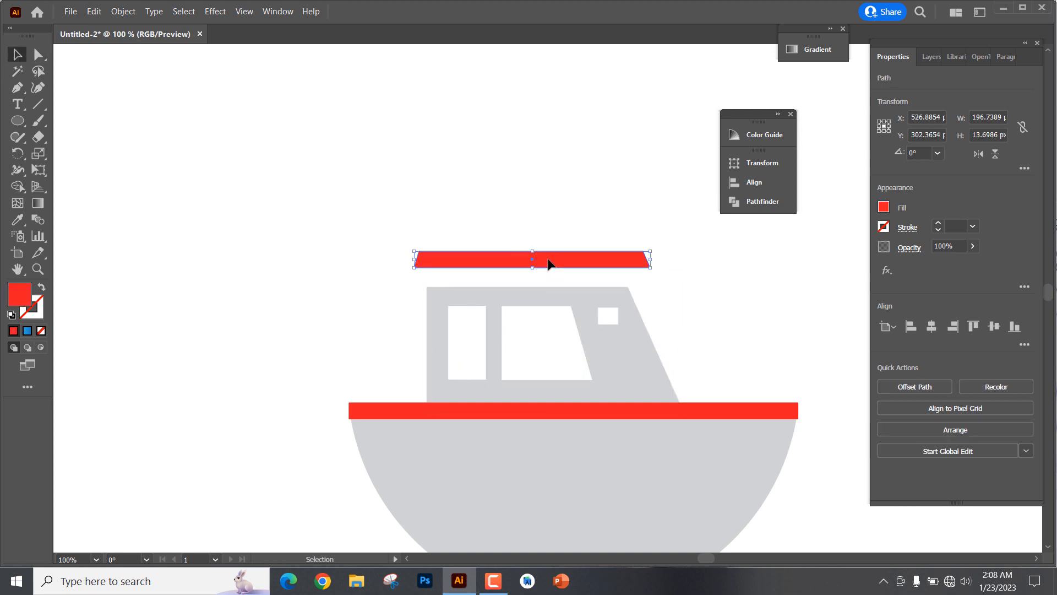
{"action": "key", "text": "shift+Down"}
{"action": "key", "text": "shift+Down"}
{"action": "key", "text": "shift+Down"}
{"action": "key", "text": "shift+Down"}
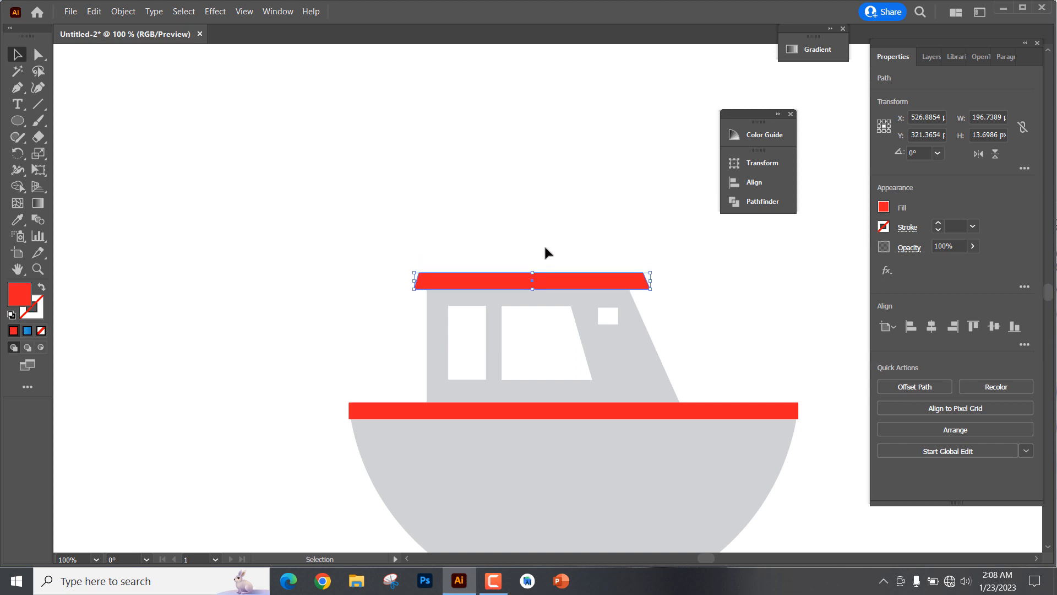
{"action": "key", "text": "Down"}
{"action": "key", "text": "Down"}
{"action": "key", "text": "Down"}
{"action": "left_click", "coordinate": [545, 243]}
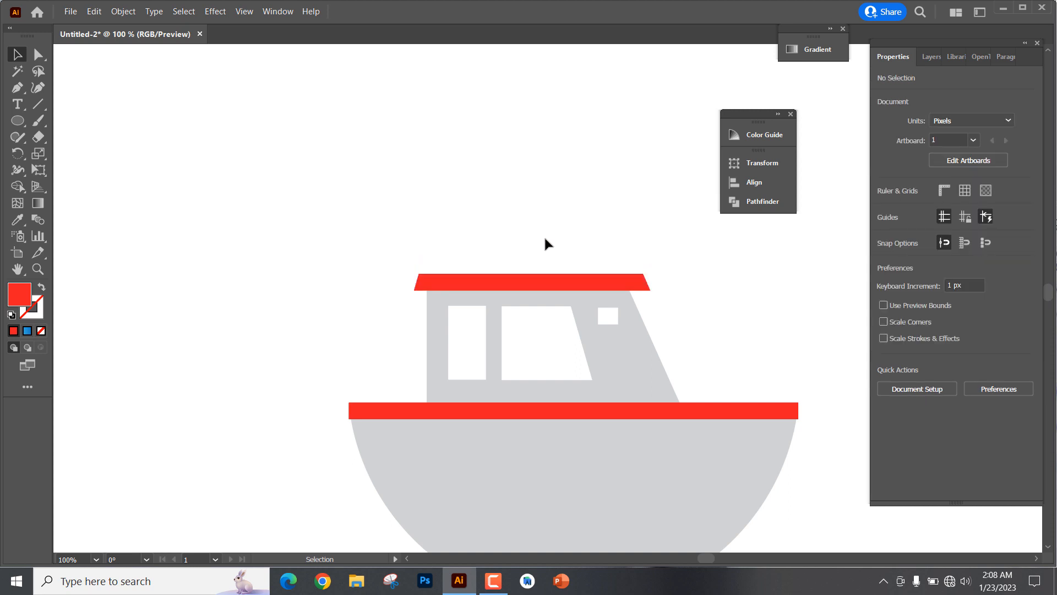
Step: Copy the reference square onto the roof and resize it into a chimney about 35 px wide and 93 px high
{"action": "scroll", "coordinate": [545, 239], "scroll_direction": "up", "scroll_amount": 2}
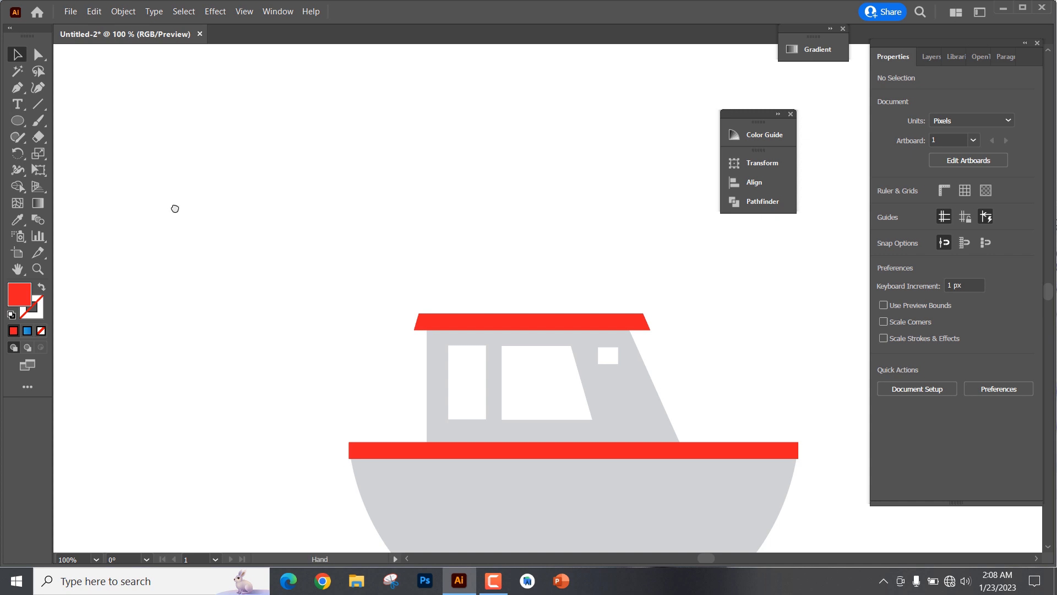
{"action": "left_click_drag", "start_coordinate": [174, 208], "coordinate": [566, 262]}
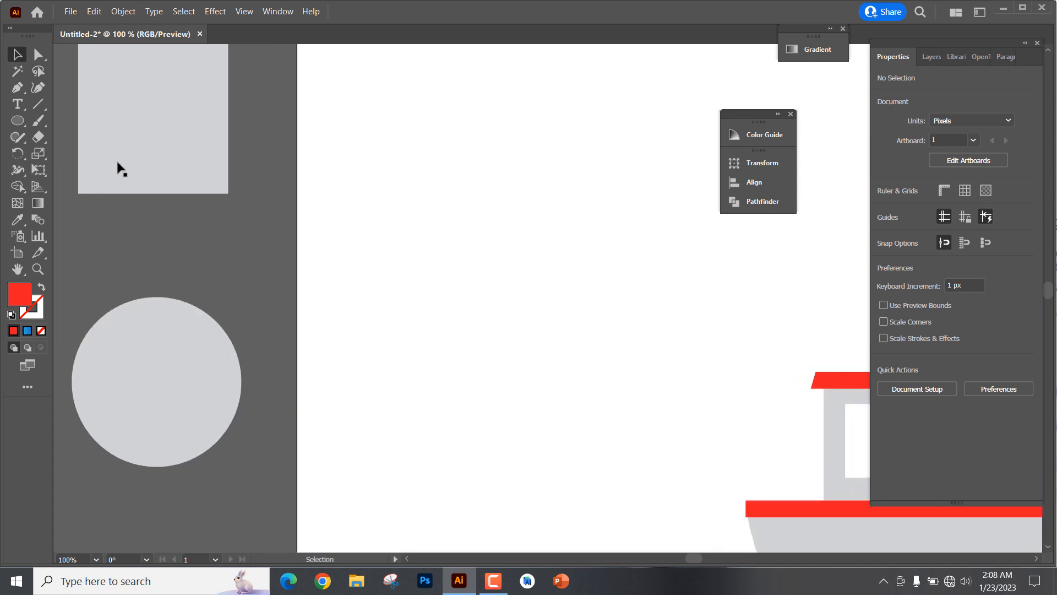
{"action": "left_click_drag", "start_coordinate": [117, 166], "coordinate": [683, 394]}
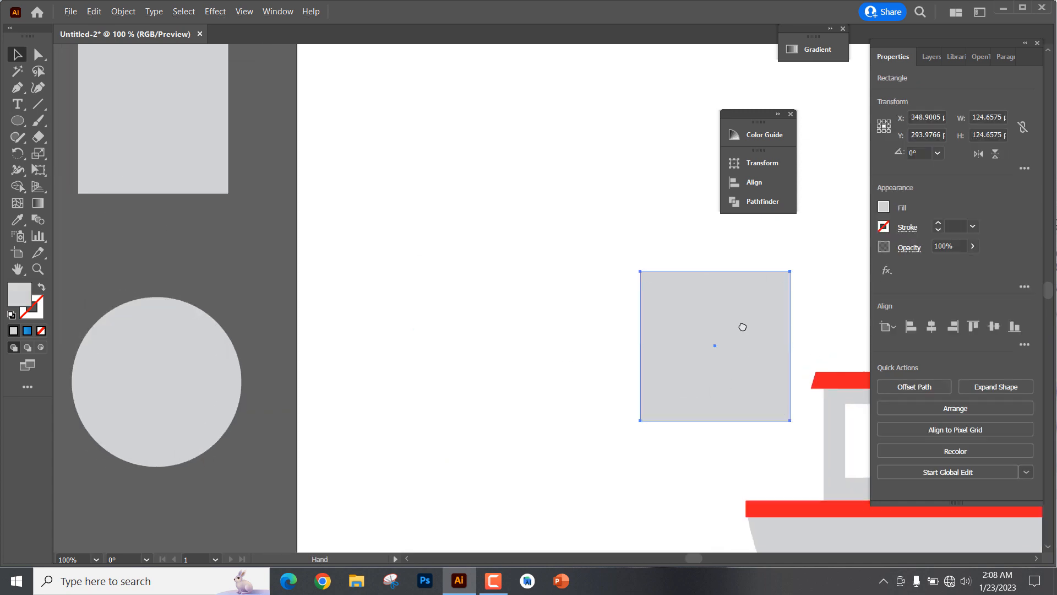
{"action": "left_click_drag", "start_coordinate": [742, 327], "coordinate": [454, 317]}
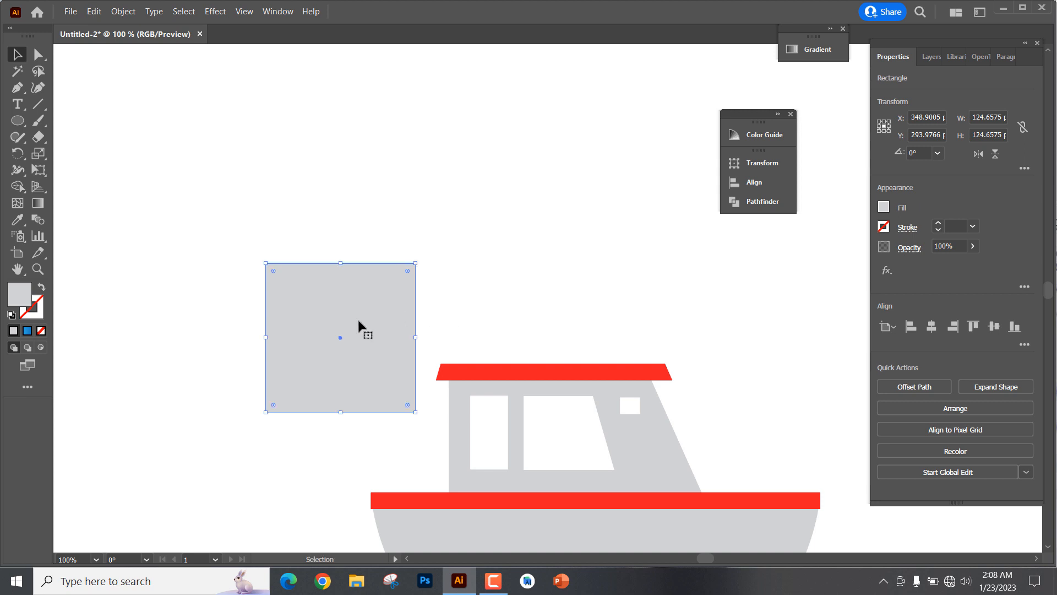
{"action": "left_click_drag", "start_coordinate": [359, 328], "coordinate": [538, 300]}
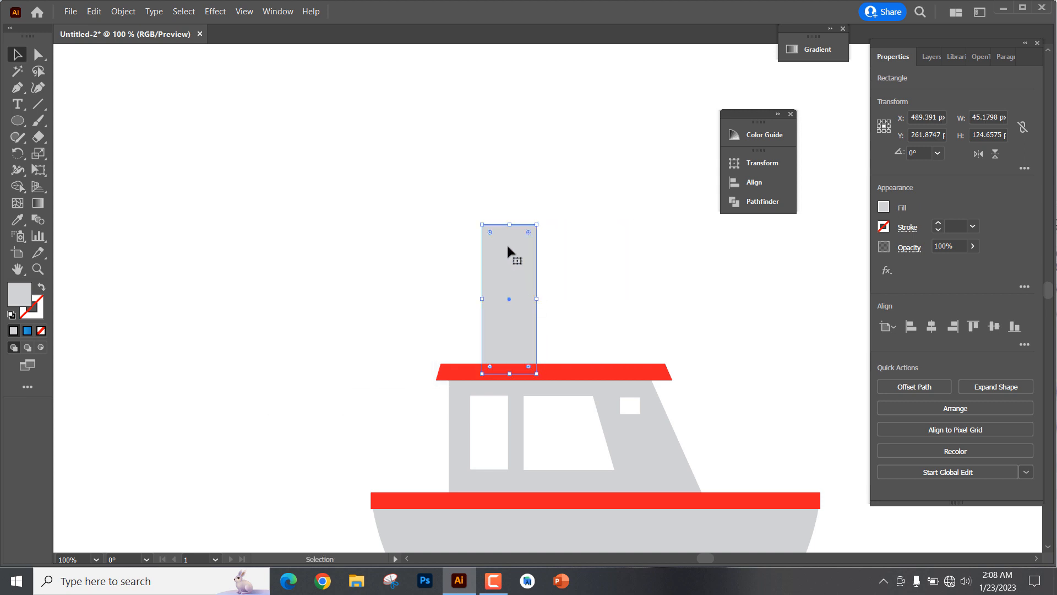
{"action": "left_click_drag", "start_coordinate": [509, 224], "coordinate": [510, 264]}
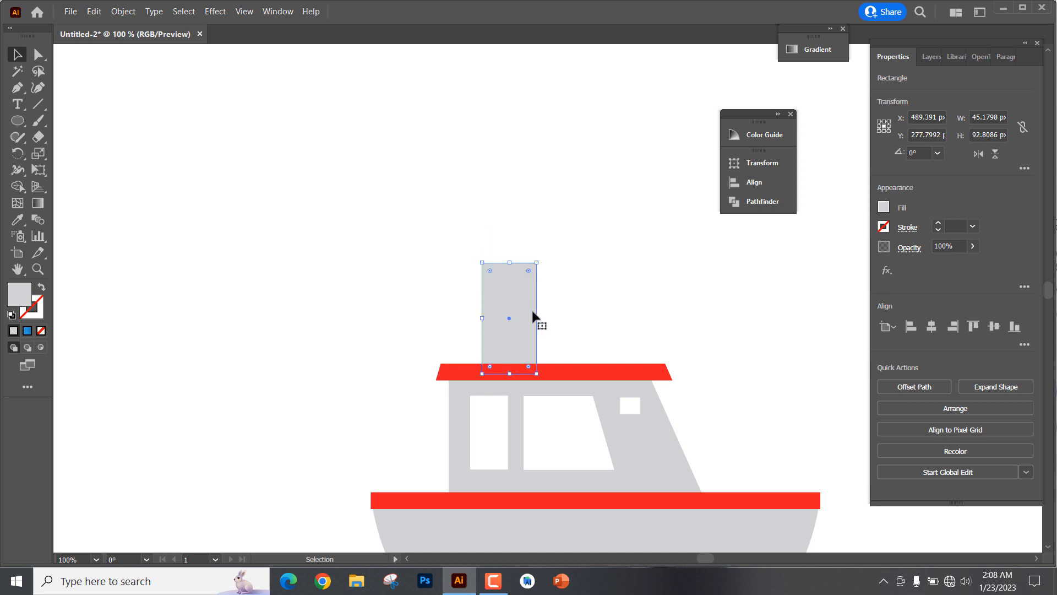
{"action": "left_click_drag", "start_coordinate": [524, 317], "coordinate": [524, 317]}
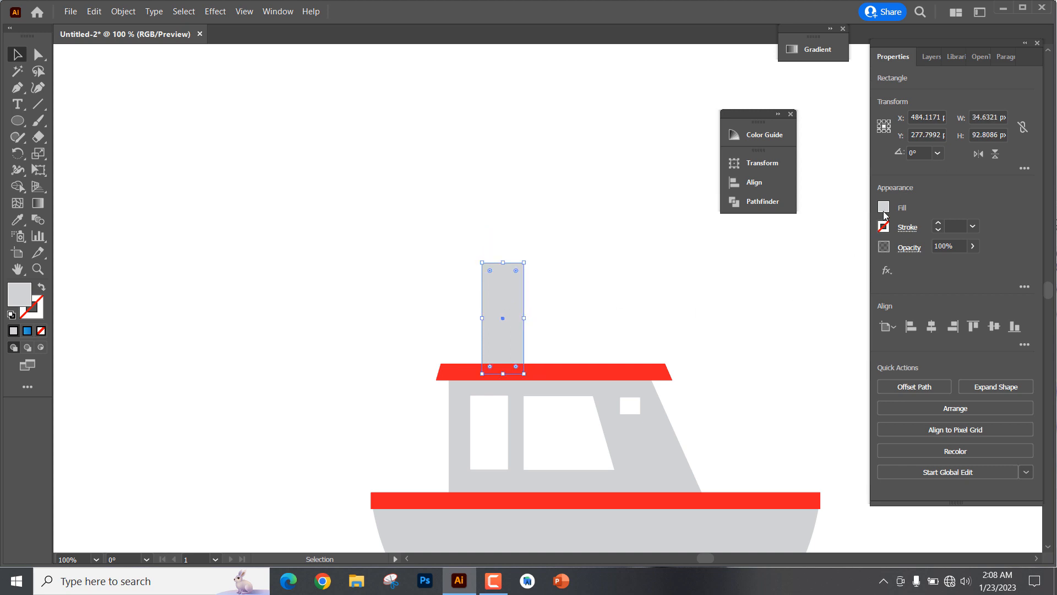
Step: Fill the chimney with a dark gray swatch and deselect it
{"action": "left_click", "coordinate": [889, 207]}
{"action": "left_click", "coordinate": [771, 296]}
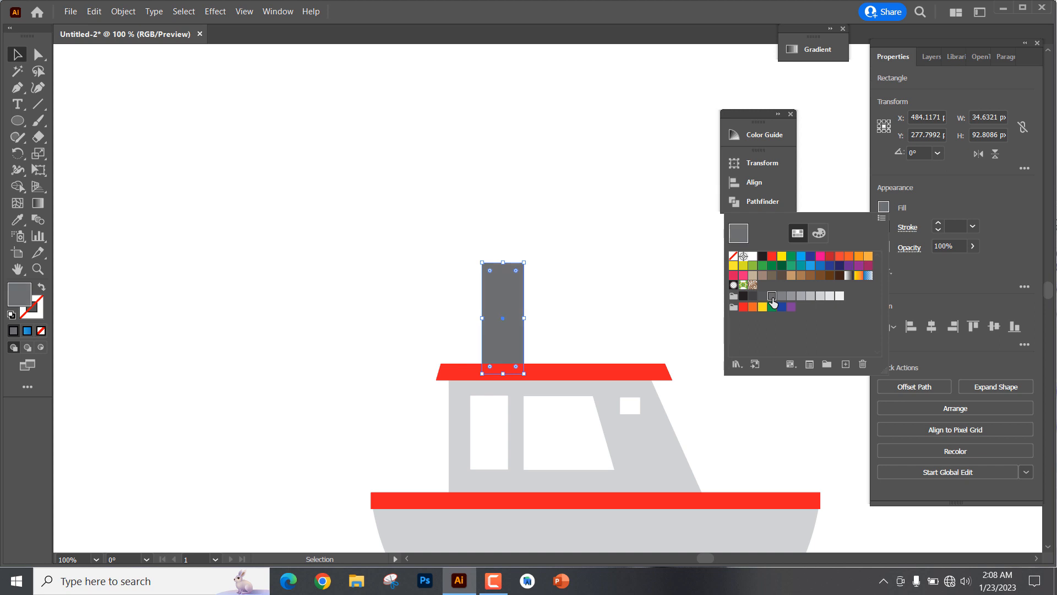
{"action": "left_click", "coordinate": [762, 295]}
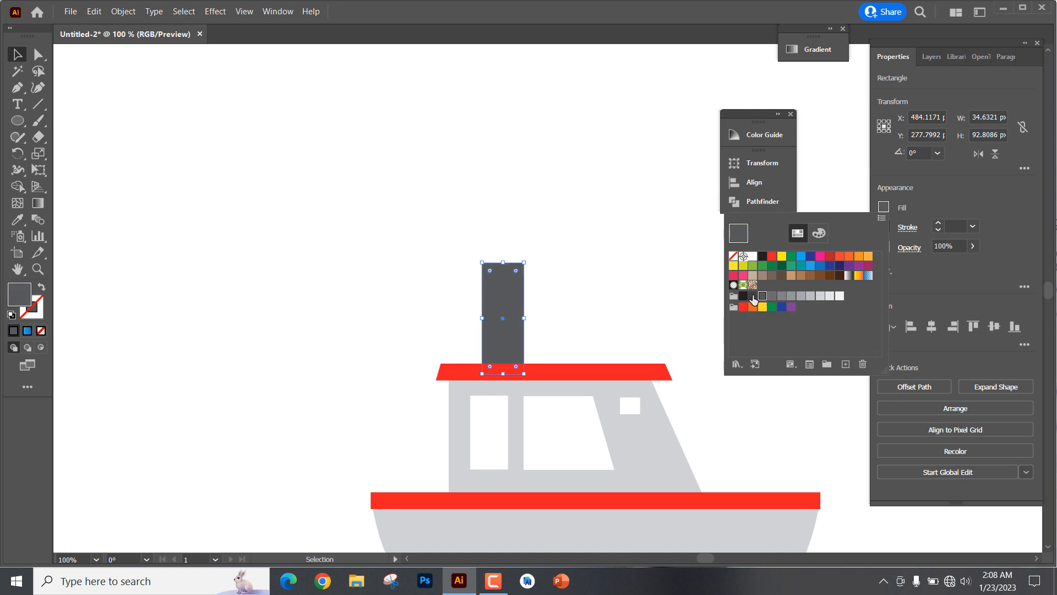
{"action": "left_click", "coordinate": [657, 252]}
{"action": "left_click", "coordinate": [657, 251]}
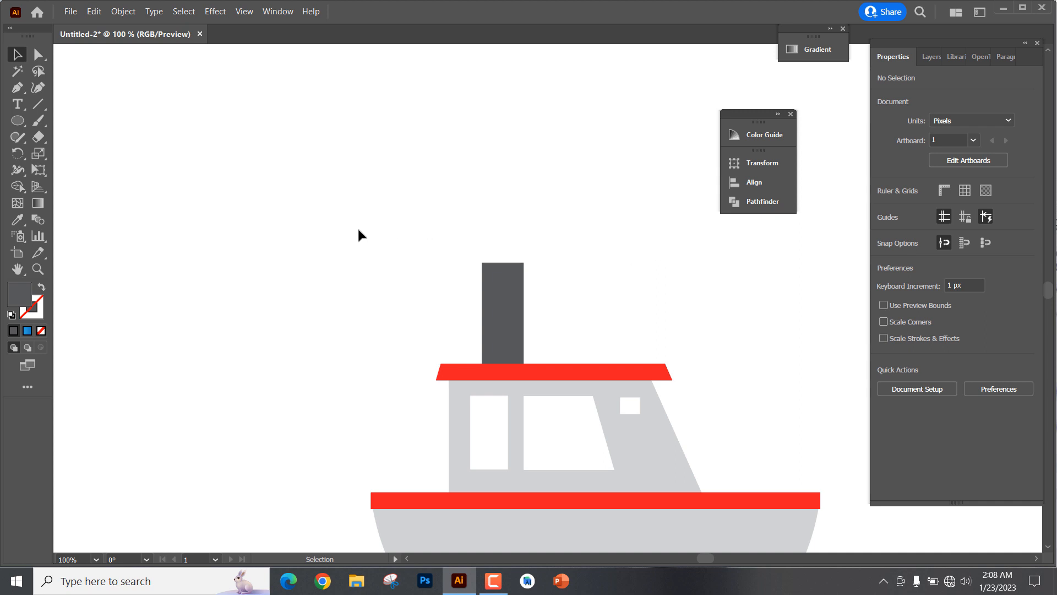
Step: Copy the reference circle to above the cabin and scale it down proportionally to about 31.5 px across
{"action": "left_click_drag", "start_coordinate": [357, 236], "coordinate": [744, 335]}
{"action": "left_click_drag", "start_coordinate": [196, 452], "coordinate": [767, 391]}
{"action": "left_click_drag", "start_coordinate": [819, 325], "coordinate": [271, 279]}
{"action": "left_click_drag", "start_coordinate": [217, 358], "coordinate": [484, 250]}
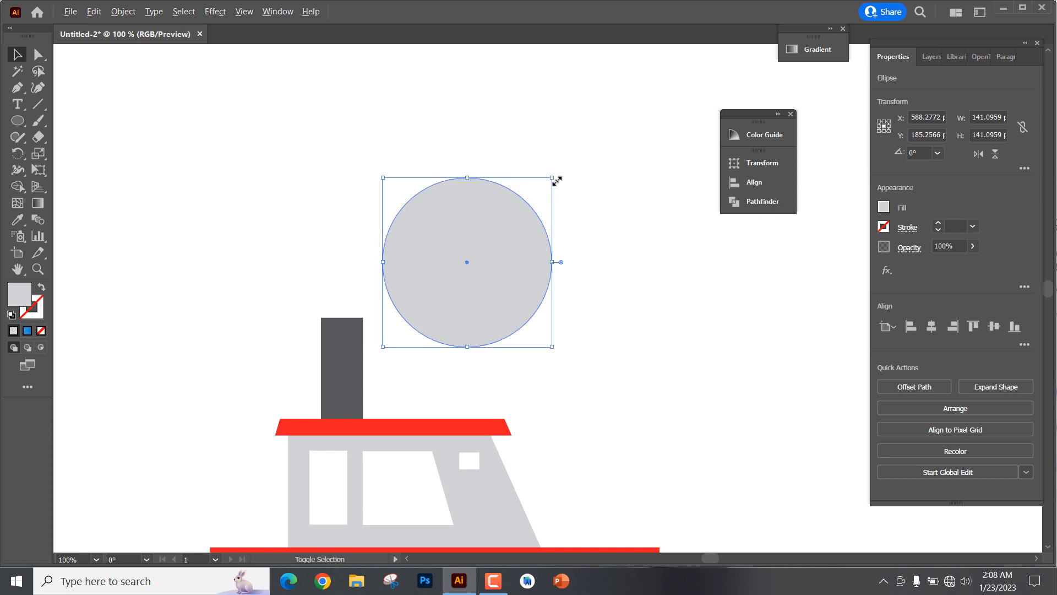
{"action": "left_click_drag", "start_coordinate": [556, 181], "coordinate": [512, 245]}
Step: Copy the small circle twice into an overlapping three-circle cluster and unite the circles into one smoke puff
{"action": "left_click_drag", "start_coordinate": [469, 270], "coordinate": [483, 252], "text": "alt"}
{"action": "left_click_drag", "start_coordinate": [483, 252], "coordinate": [467, 272], "text": "alt"}
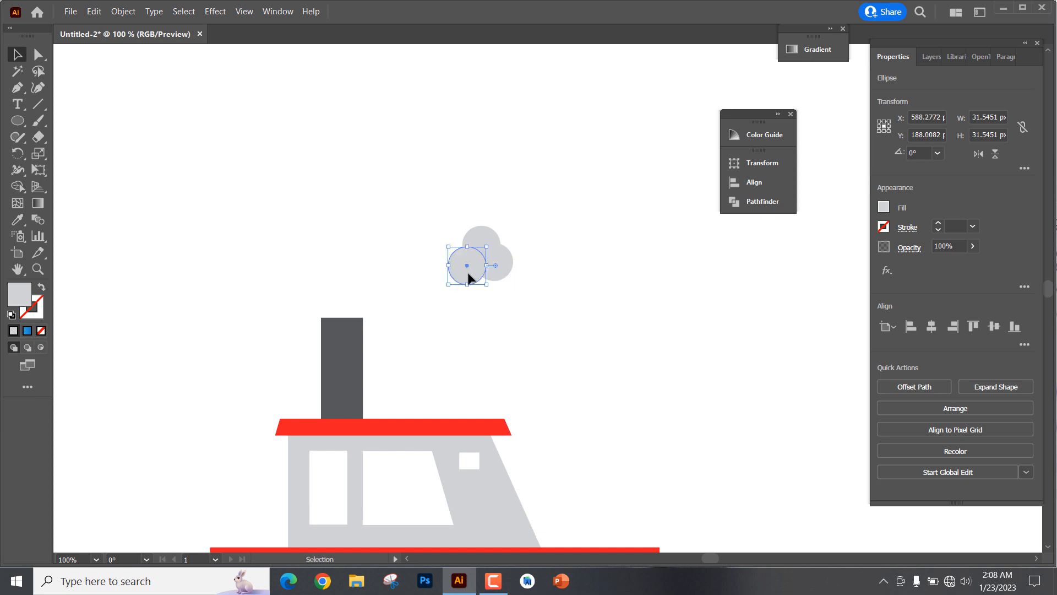
{"action": "left_click_drag", "start_coordinate": [433, 220], "coordinate": [525, 288]}
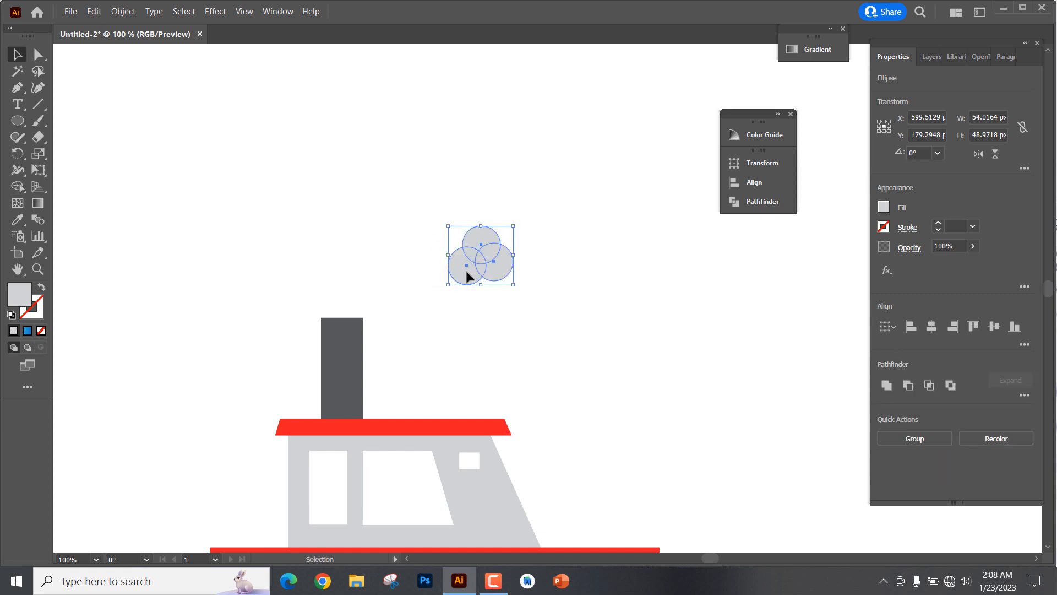
{"action": "left_click_drag", "start_coordinate": [406, 205], "coordinate": [542, 312]}
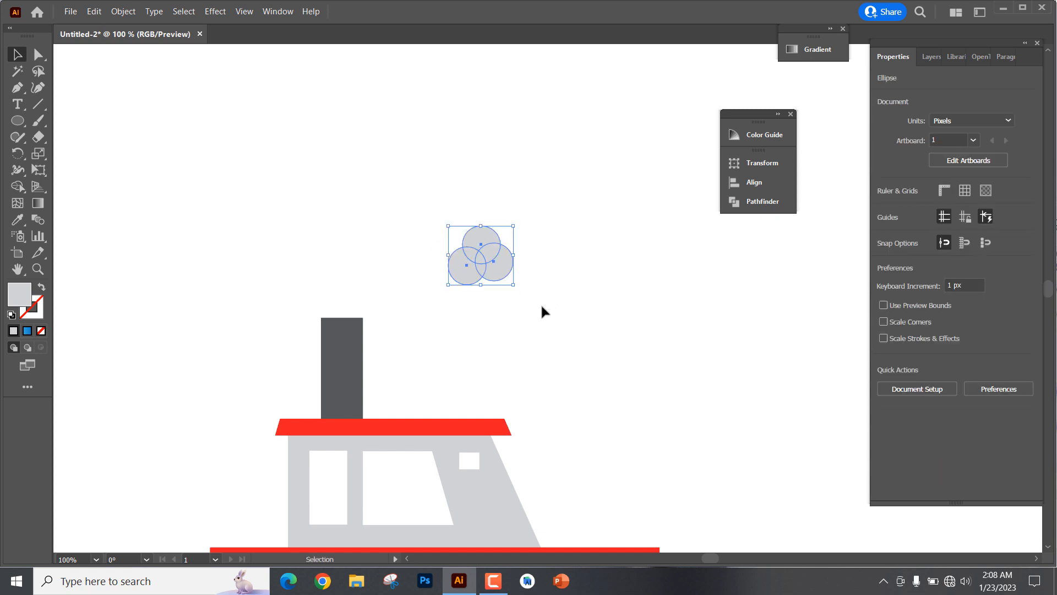
{"action": "scroll", "coordinate": [463, 287], "scroll_direction": "down", "scroll_amount": 5}
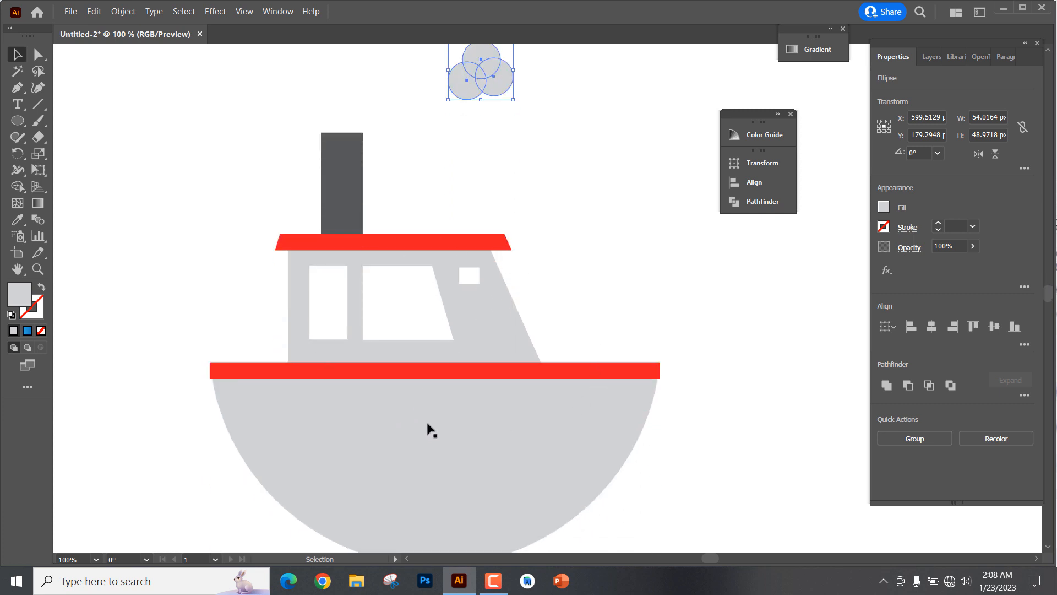
{"action": "scroll", "coordinate": [420, 338], "scroll_direction": "up", "scroll_amount": 2}
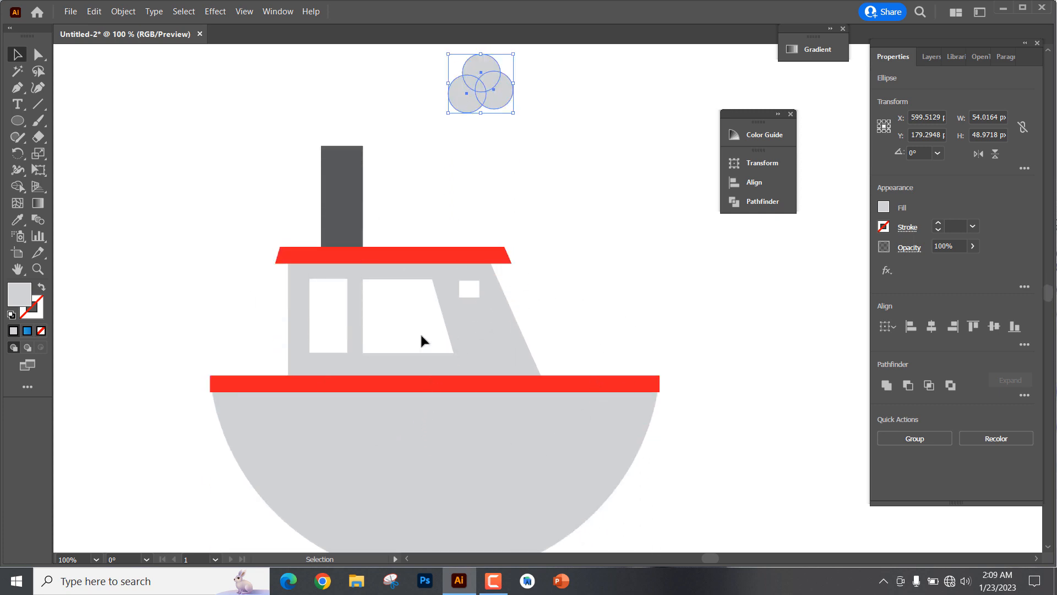
{"action": "scroll", "coordinate": [528, 228], "scroll_direction": "up", "scroll_amount": 2}
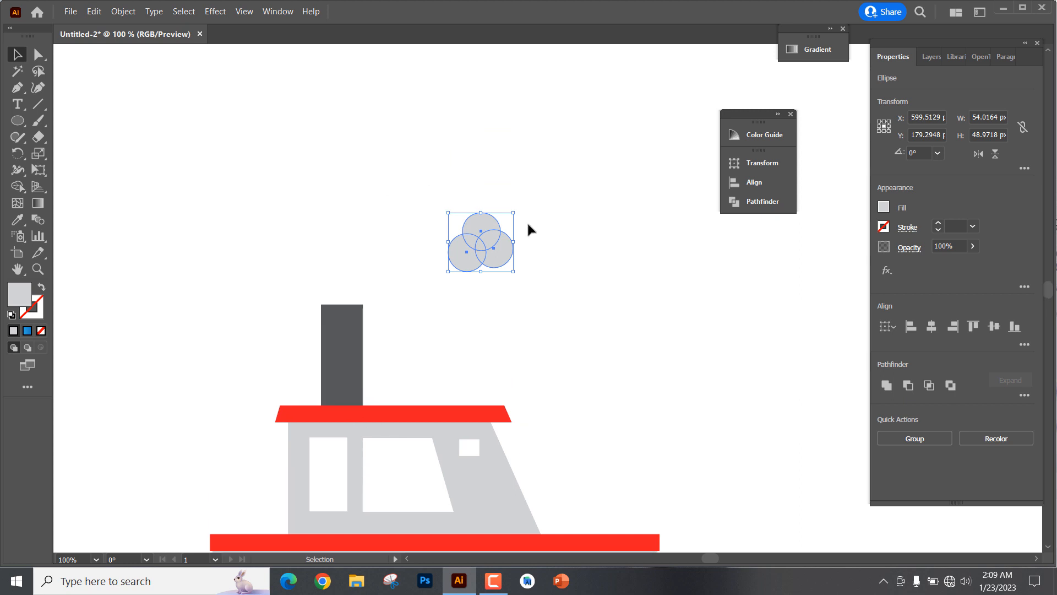
{"action": "left_click", "coordinate": [885, 385]}
{"action": "left_click", "coordinate": [550, 289]}
Step: Position the smoke puff above the chimney and add a smaller copy, about 26 px wide, rotated to 337°, farther up and right
{"action": "left_click_drag", "start_coordinate": [497, 249], "coordinate": [498, 206]}
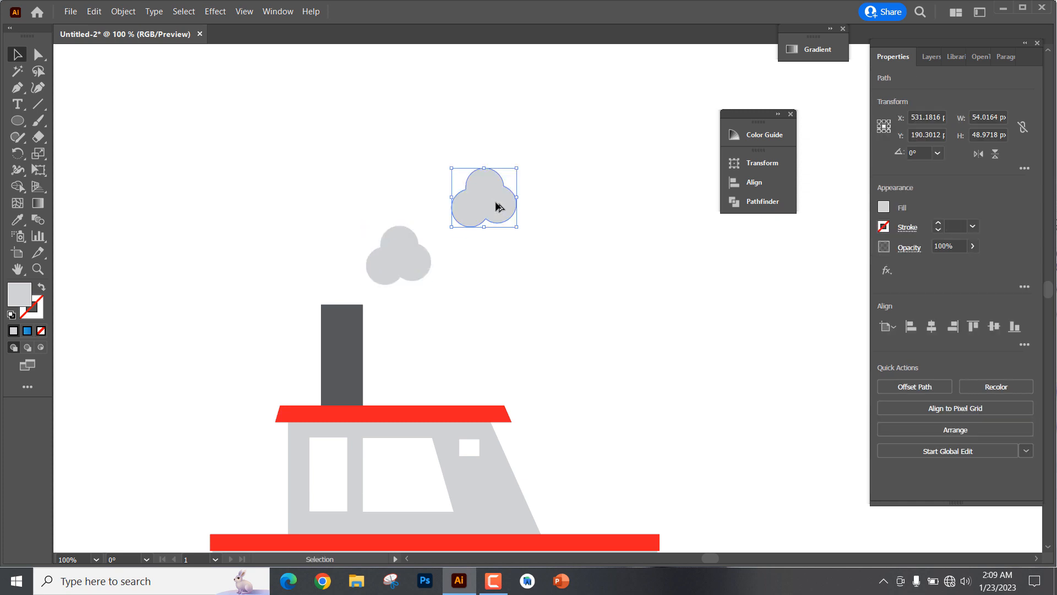
{"action": "double_click", "coordinate": [498, 207]}
{"action": "left_click_drag", "start_coordinate": [516, 168], "coordinate": [510, 181]}
{"action": "left_click", "coordinate": [504, 180]}
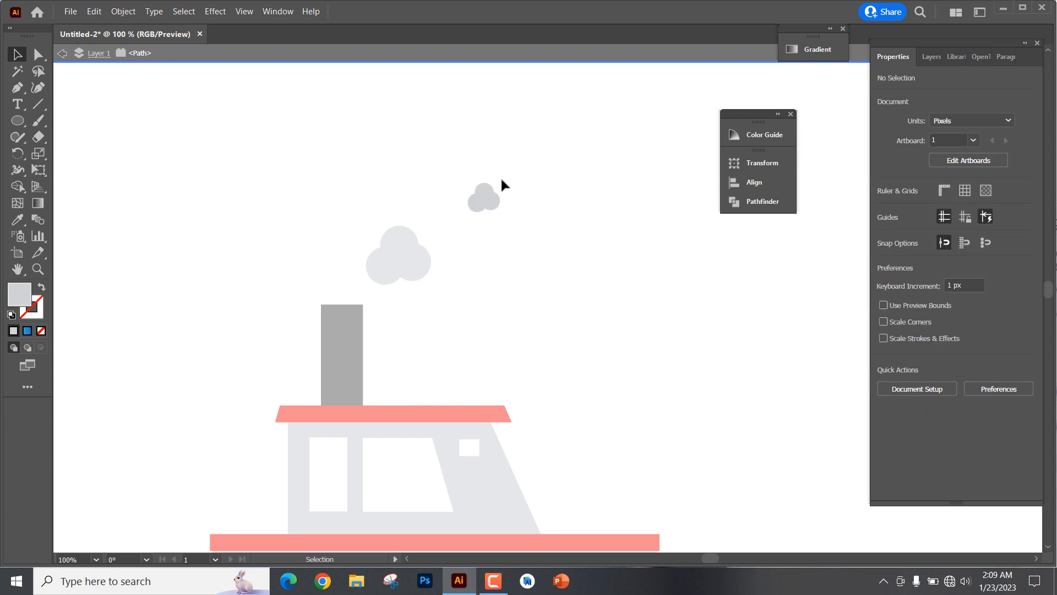
{"action": "left_click", "coordinate": [494, 199]}
{"action": "left_click_drag", "start_coordinate": [503, 182], "coordinate": [507, 188]}
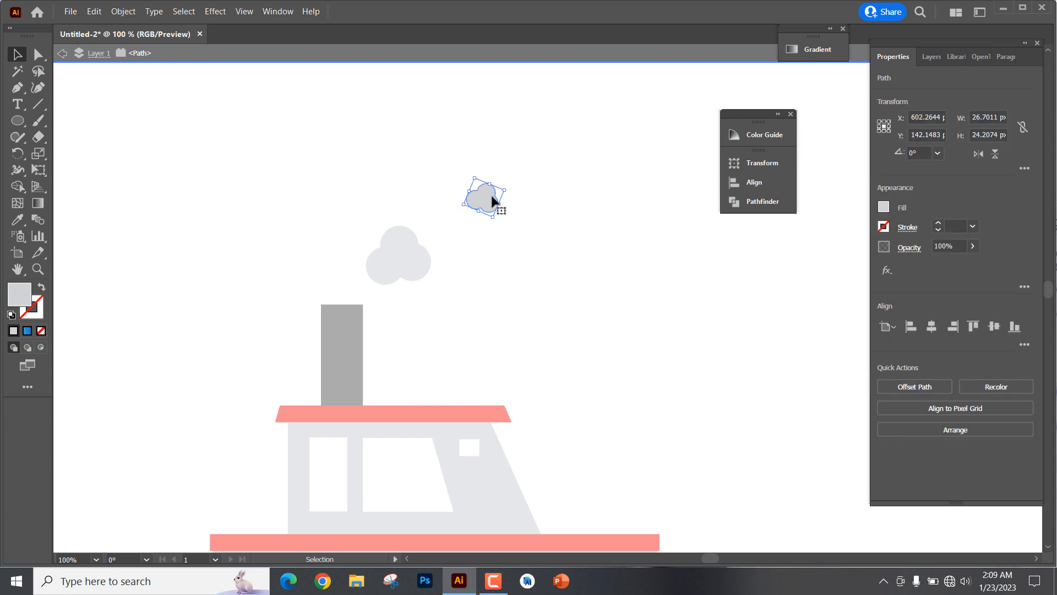
Step: Draw a circle about 60.5 px across over the red deck strip, below the cabin's left end
{"action": "key", "text": "ctrl+minus"}
{"action": "left_click_drag", "start_coordinate": [18, 120], "coordinate": [93, 157]}
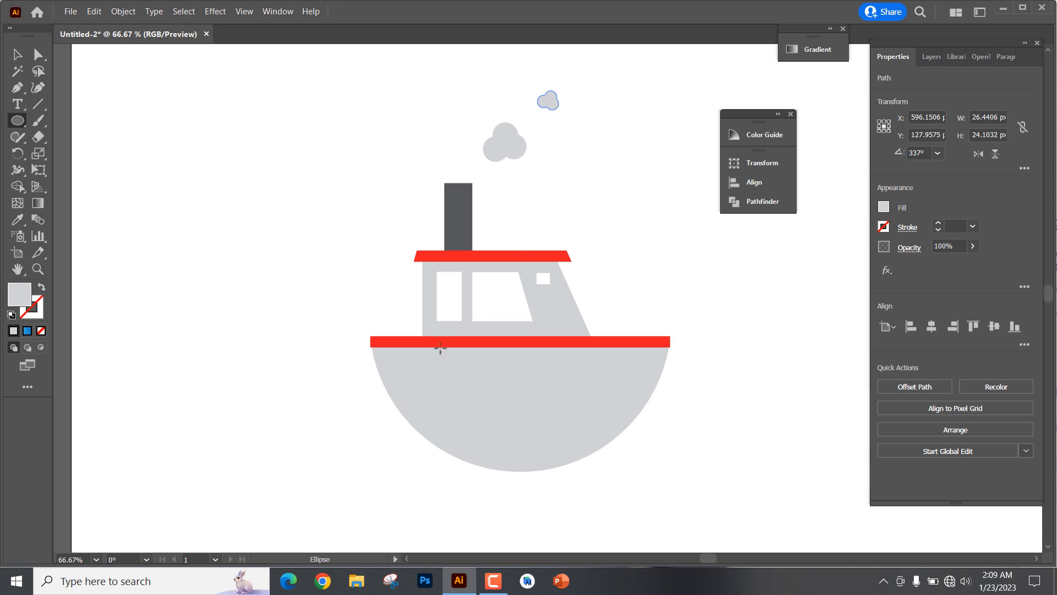
{"action": "left_click_drag", "start_coordinate": [420, 331], "coordinate": [468, 375]}
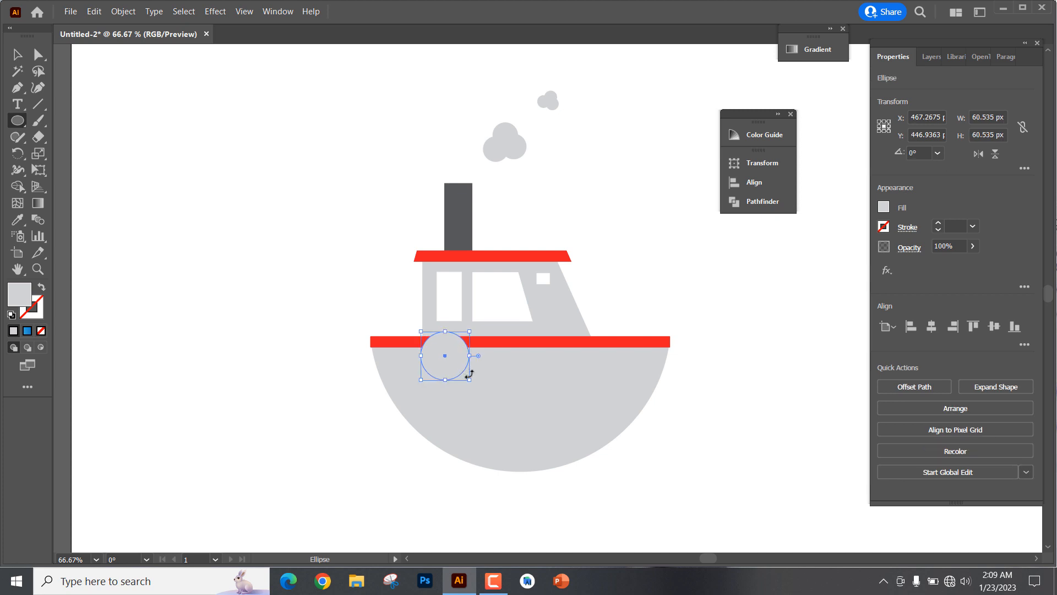
Step: Give the new circle a dark gray stroke with a weight of 11 pt
{"action": "left_click", "coordinate": [886, 227]}
{"action": "left_click", "coordinate": [755, 318]}
{"action": "left_click", "coordinate": [937, 223]}
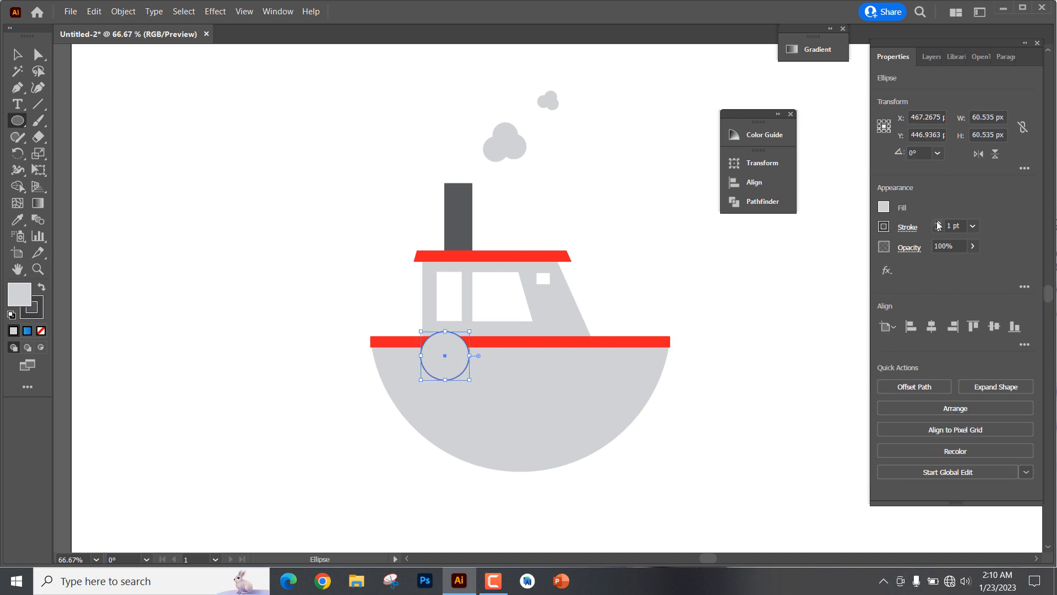
{"action": "left_click", "coordinate": [938, 223]}
Step: Fill the thick-stroked circle with white and deselect it
{"action": "left_click", "coordinate": [884, 209]}
{"action": "left_click", "coordinate": [838, 295]}
{"action": "left_click", "coordinate": [752, 256]}
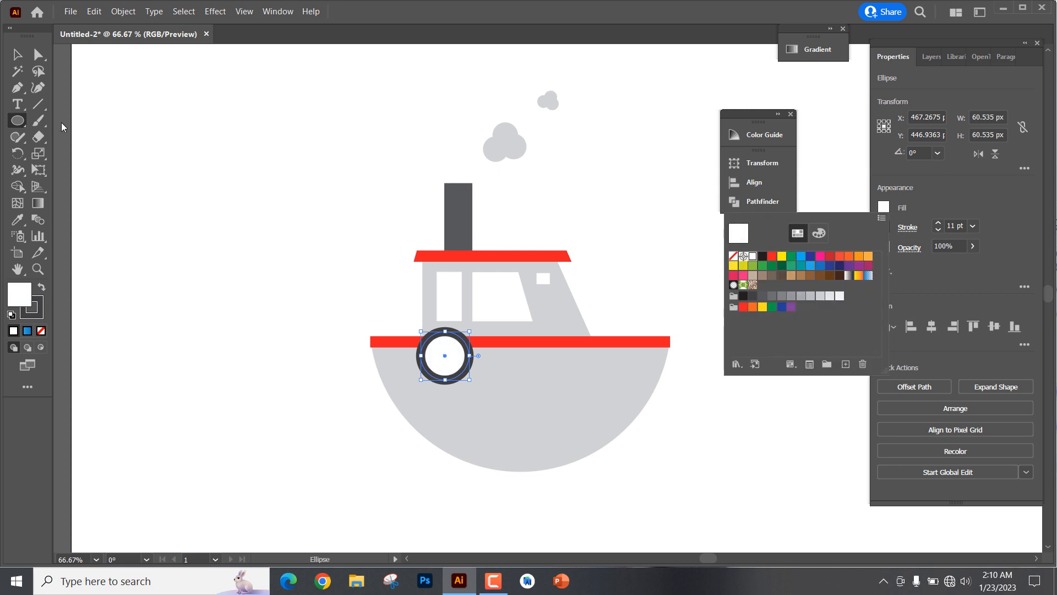
{"action": "left_click", "coordinate": [159, 154]}
{"action": "left_click", "coordinate": [545, 299]}
Step: Scale down the white circle with the dark ring and place a matching copy beside it on the deck strip
{"action": "key", "text": "v"}
{"action": "left_click", "coordinate": [207, 222]}
{"action": "left_click", "coordinate": [452, 363]}
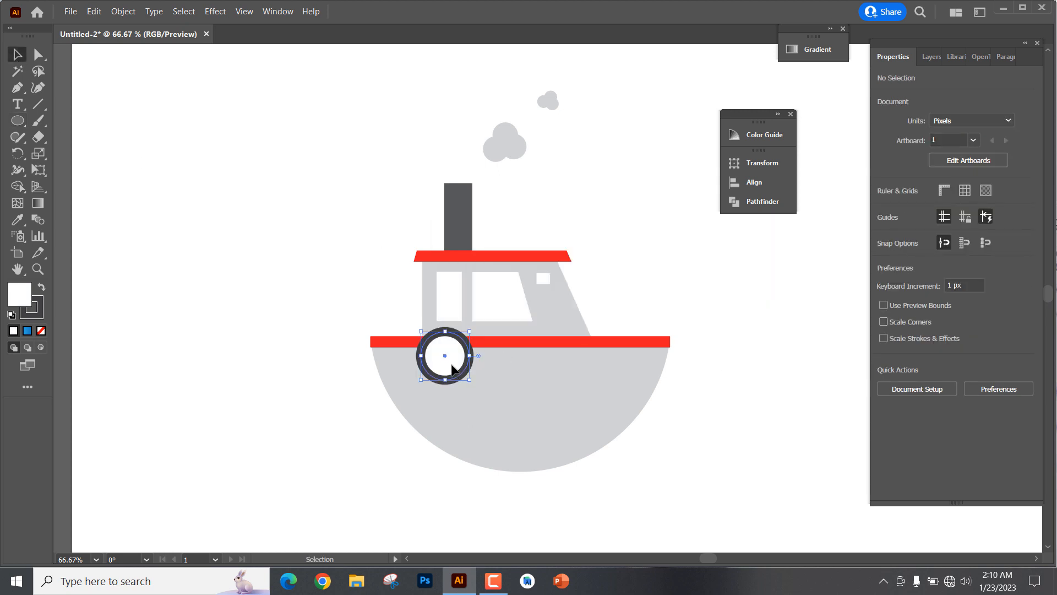
{"action": "left_click_drag", "start_coordinate": [469, 331], "coordinate": [506, 362]}
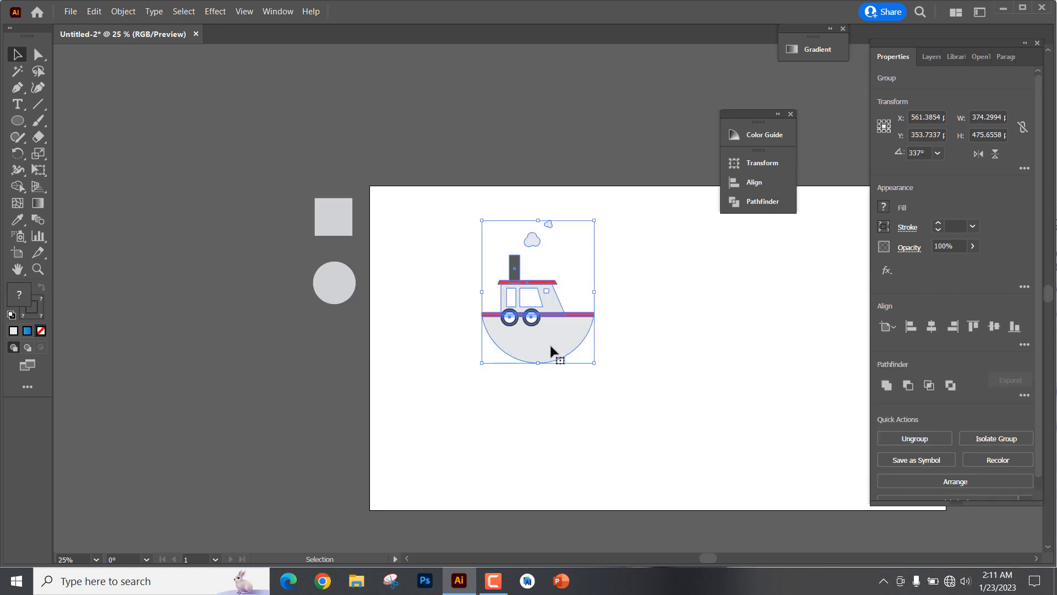
Step: Move the grouped boat illustration off the artboard, to the lower left of the reference square and circle
{"action": "left_click_drag", "start_coordinate": [554, 354], "coordinate": [229, 385]}
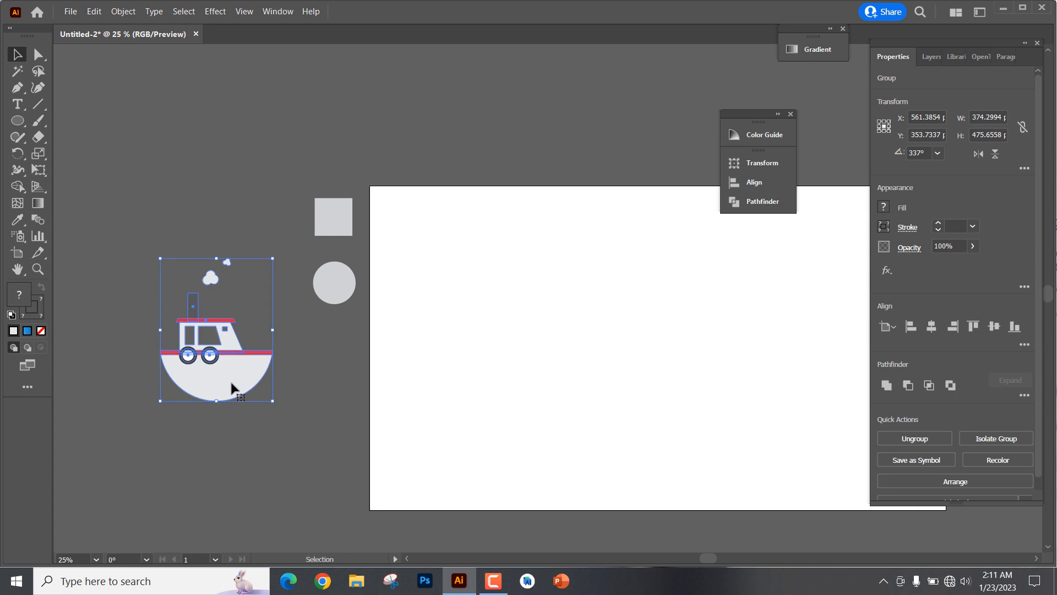
{"action": "left_click", "coordinate": [352, 376]}
Step: Move the floating Color Guide, Transform, Align and Pathfinder group off the artboard, and bring the boat back into view
{"action": "left_click_drag", "start_coordinate": [528, 407], "coordinate": [320, 393]}
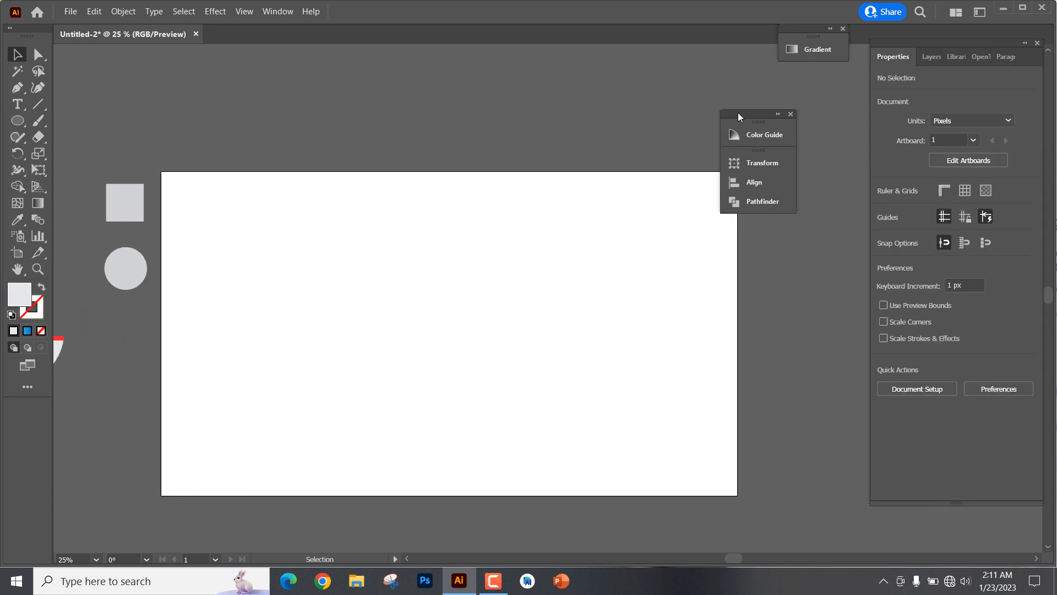
{"action": "left_click_drag", "start_coordinate": [738, 112], "coordinate": [811, 83]}
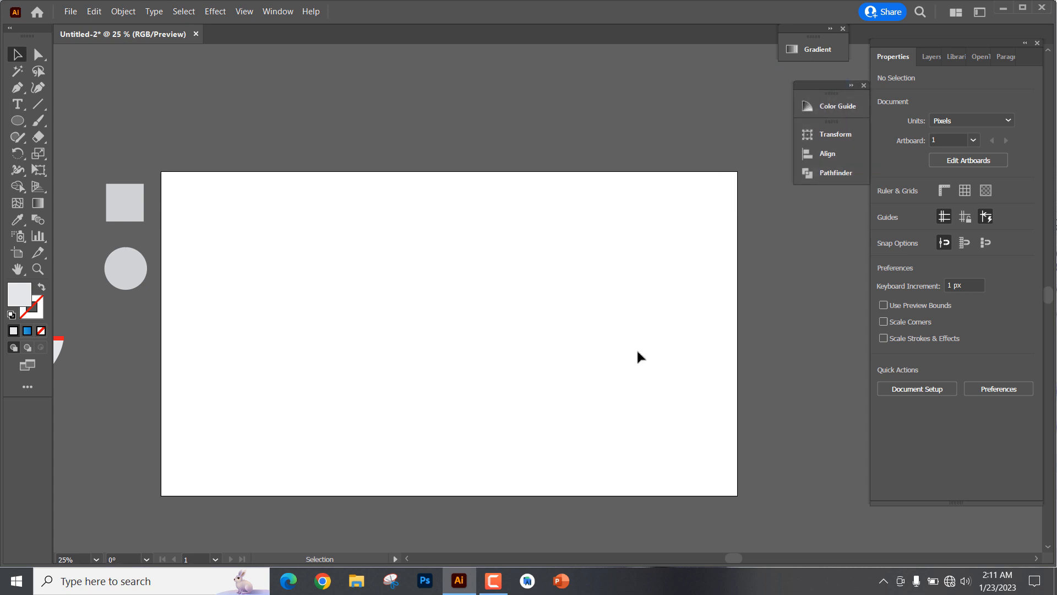
{"action": "left_click_drag", "start_coordinate": [346, 391], "coordinate": [553, 417]}
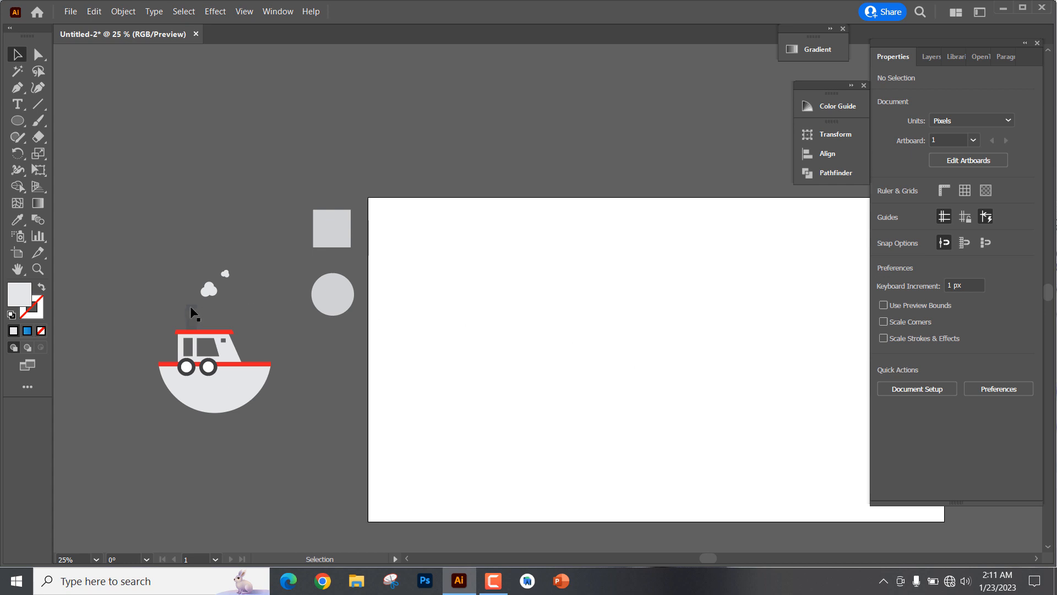
Step: Check the preset size for a new document, and create a rectangle 1920 px wide and 500 px high on the artboard
{"action": "left_click_drag", "start_coordinate": [460, 375], "coordinate": [345, 359]}
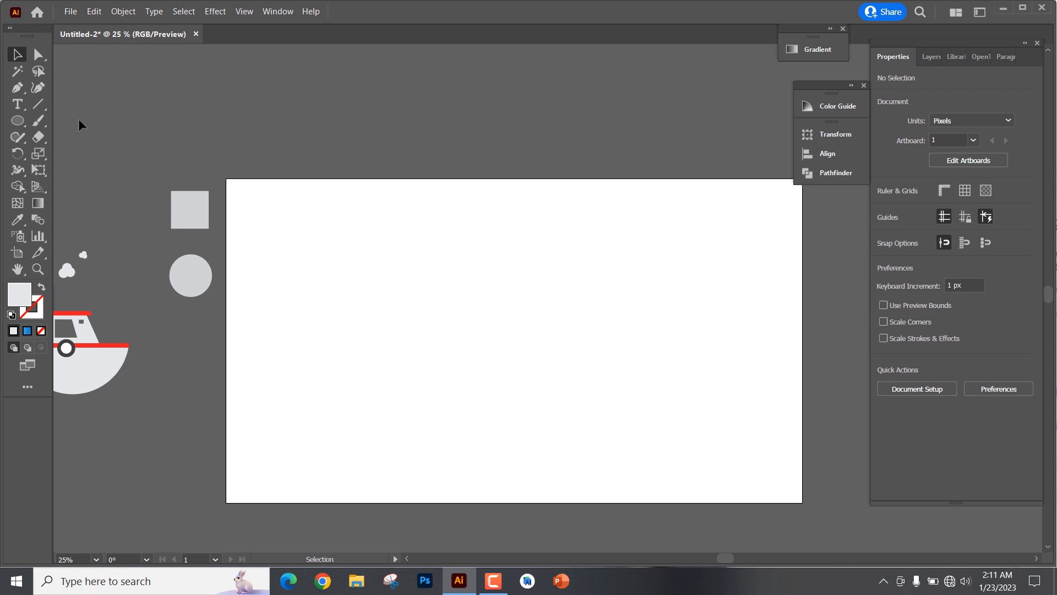
{"action": "left_click", "coordinate": [24, 120]}
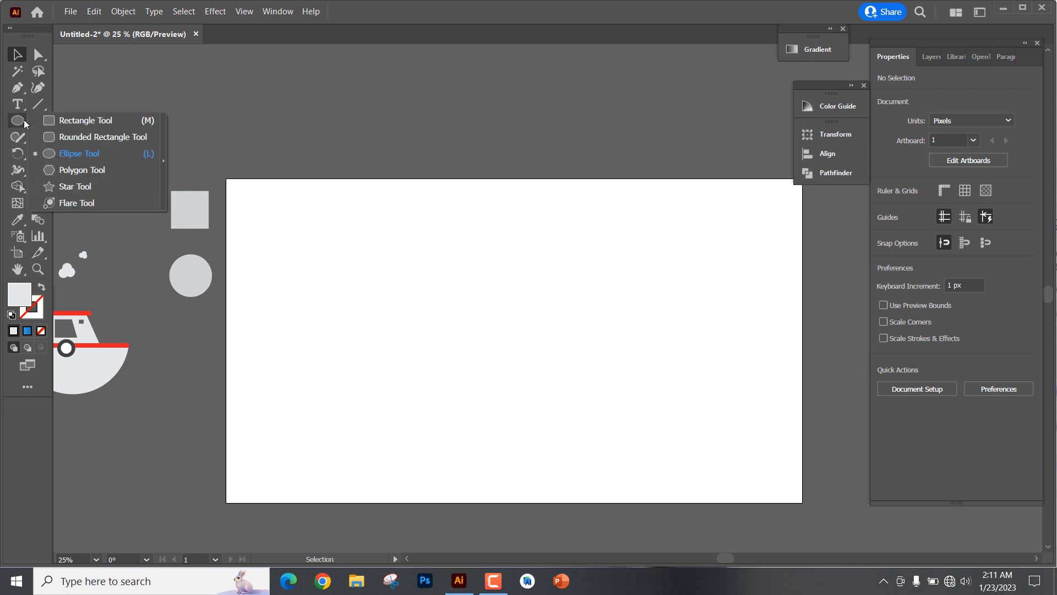
{"action": "left_click", "coordinate": [75, 120]}
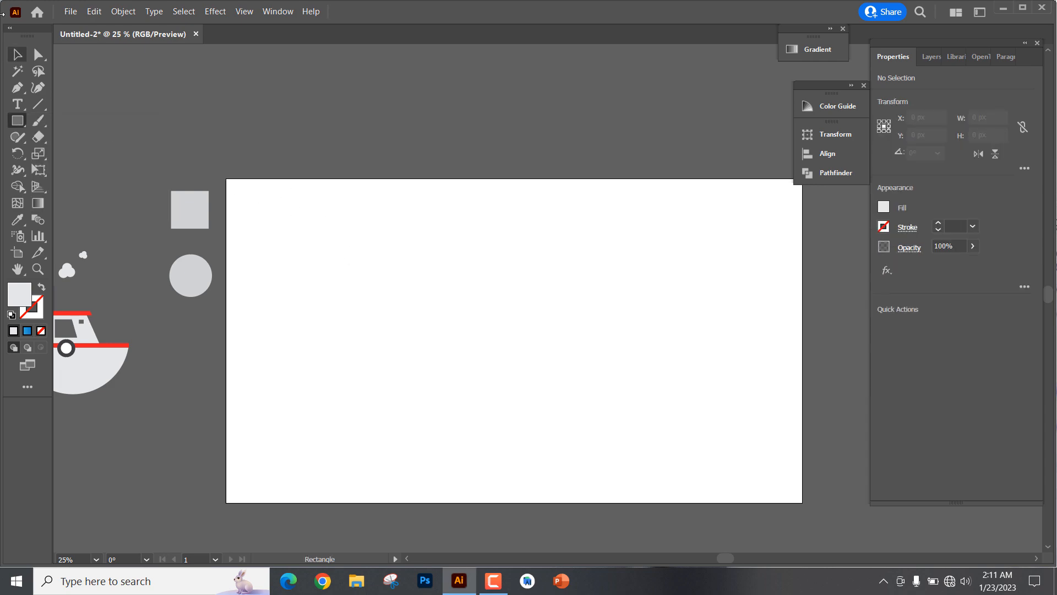
{"action": "left_click", "coordinate": [70, 11]}
{"action": "left_click", "coordinate": [75, 26]}
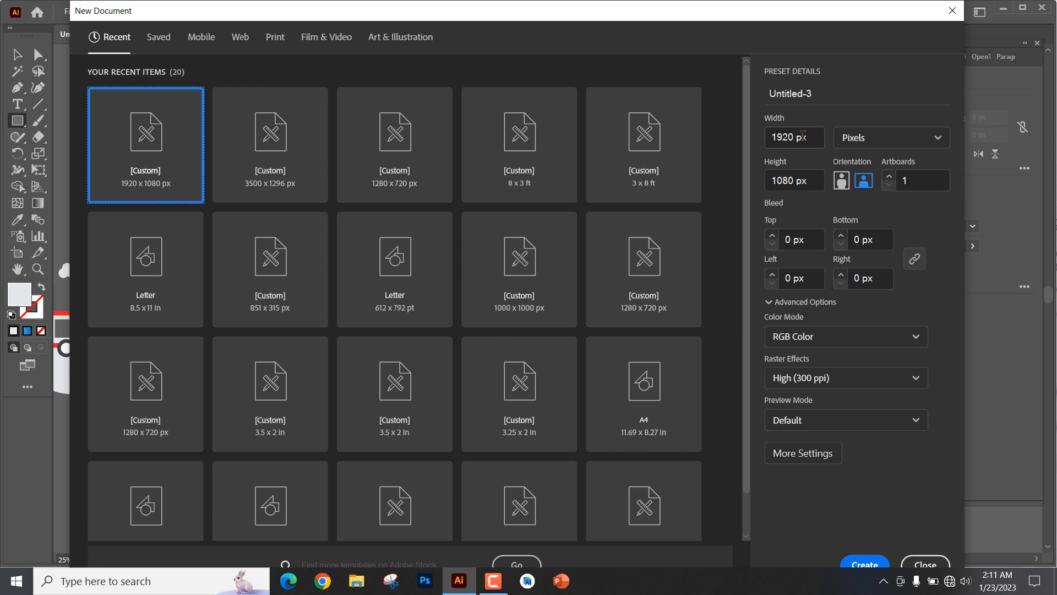
{"action": "left_click", "coordinate": [925, 564]}
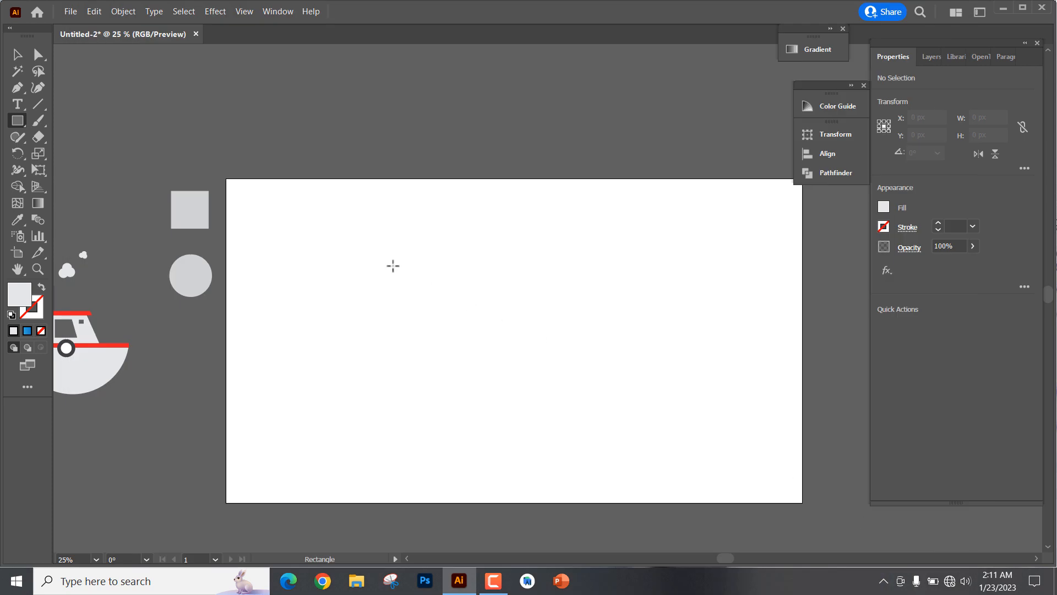
{"action": "left_click", "coordinate": [446, 330]}
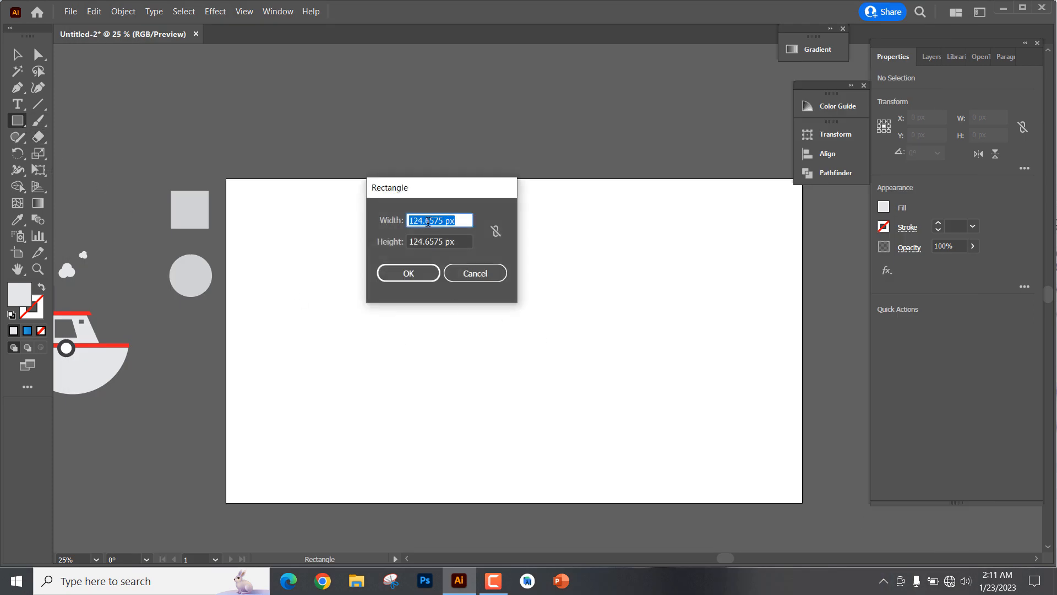
{"action": "type", "text": "1920"}
{"action": "key", "text": "Tab"}
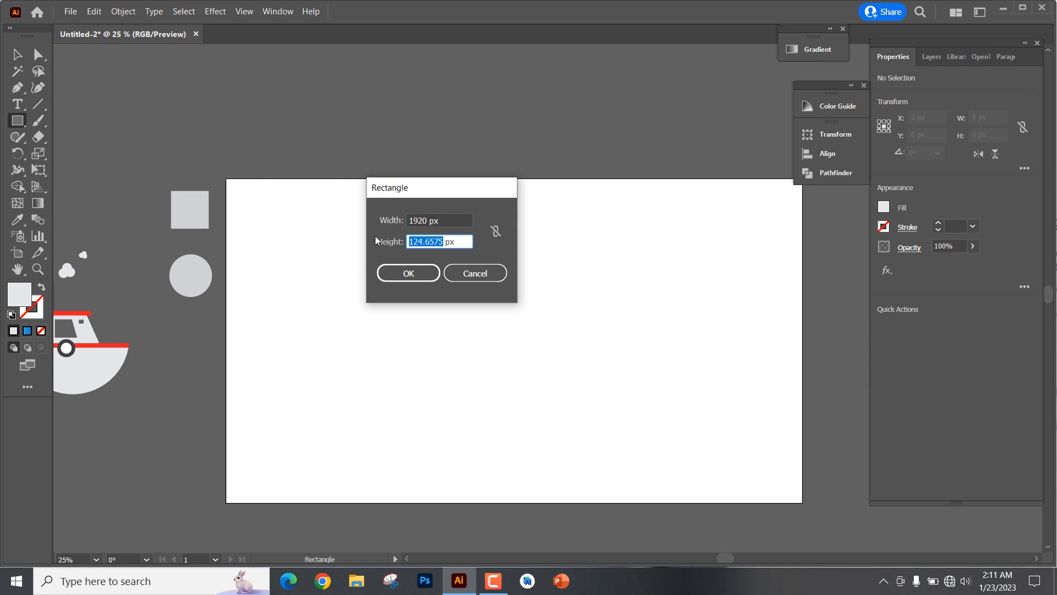
{"action": "type", "text": "500"}
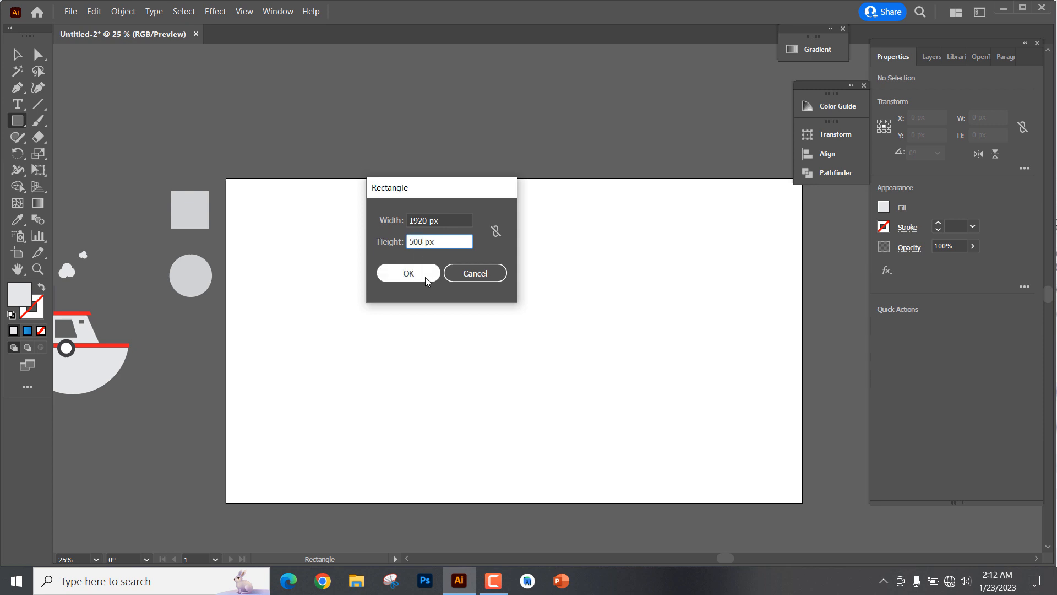
{"action": "left_click", "coordinate": [425, 277]}
Step: Center the rectangle horizontally on the artboard, align it to the artboard's bottom edge, and deselect it
{"action": "left_click", "coordinate": [21, 56]}
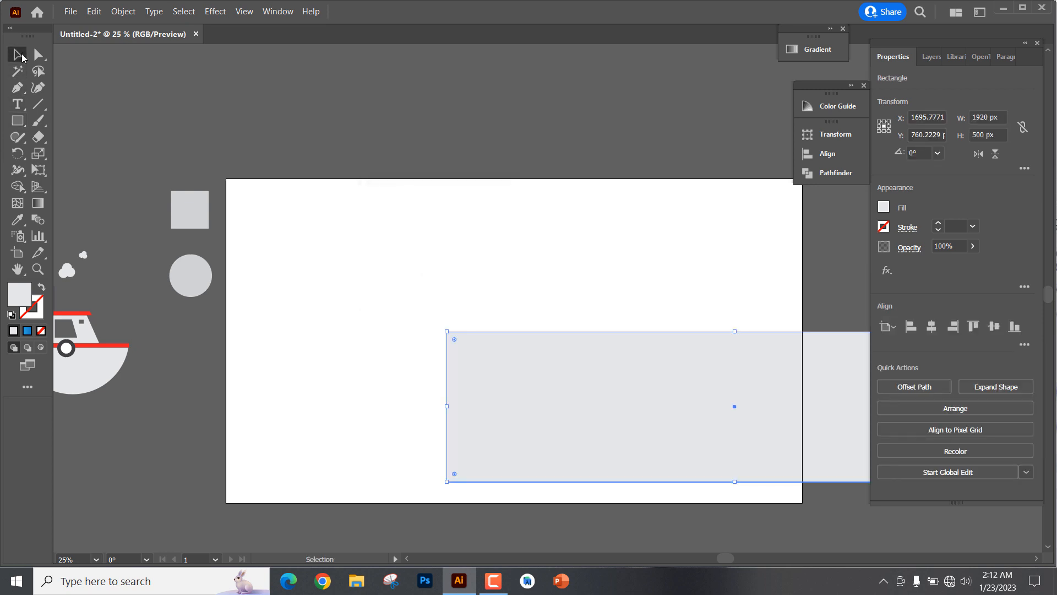
{"action": "left_click", "coordinate": [931, 333]}
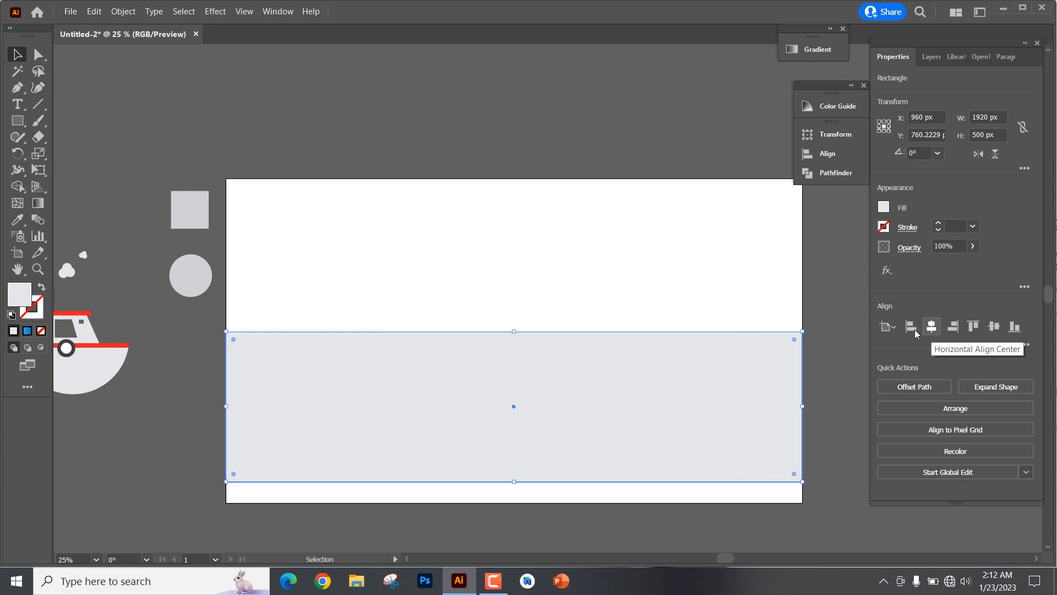
{"action": "left_click", "coordinate": [1015, 326]}
{"action": "left_click", "coordinate": [559, 138]}
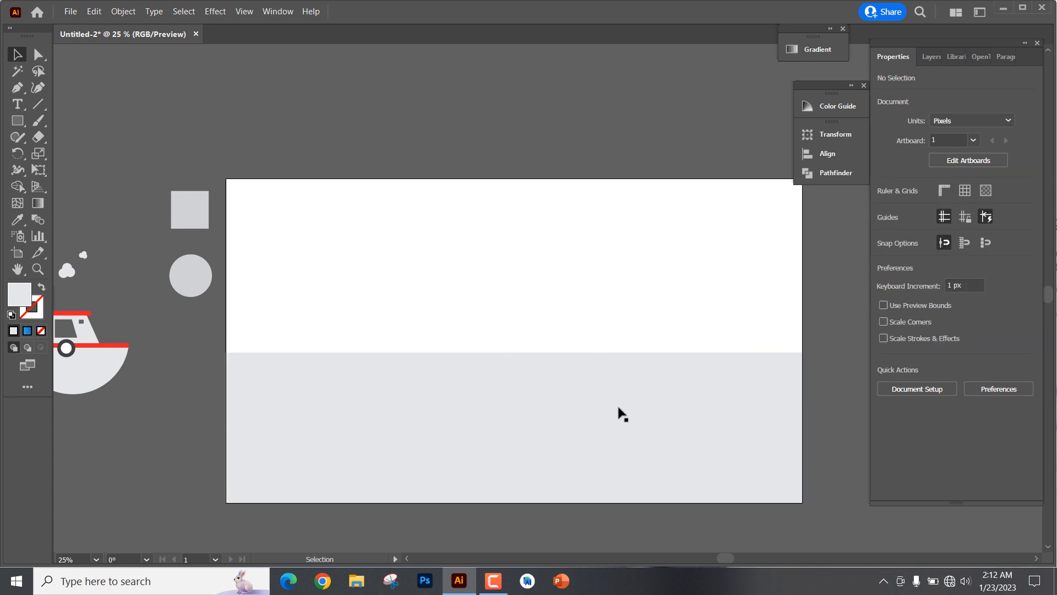
Step: Fill the bottom rectangle with the blue swatch C=85 M=50 Y=0 K=0 and deselect it
{"action": "left_click", "coordinate": [623, 437]}
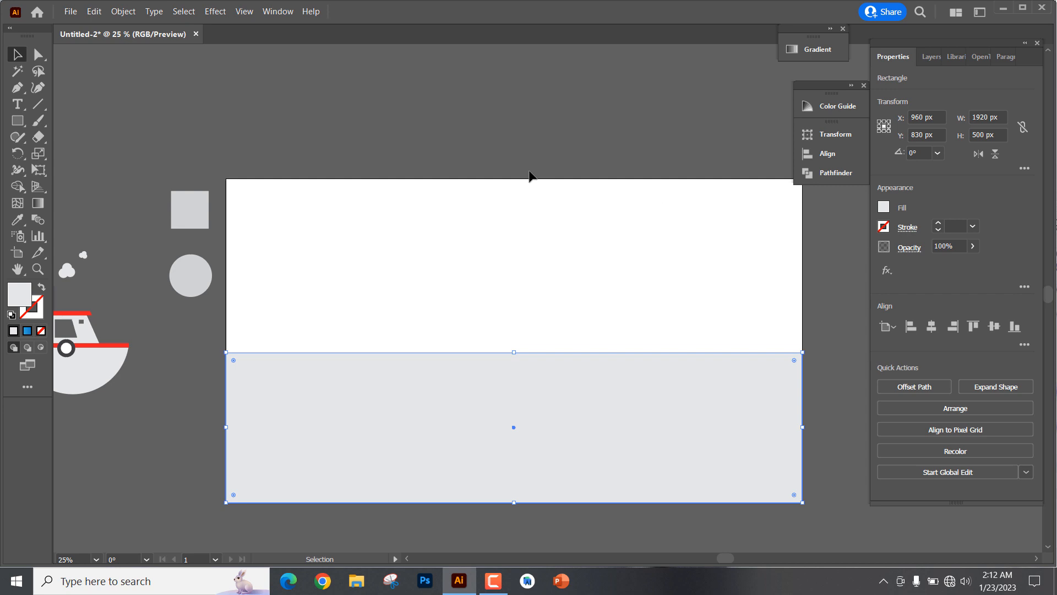
{"action": "left_click", "coordinate": [883, 207]}
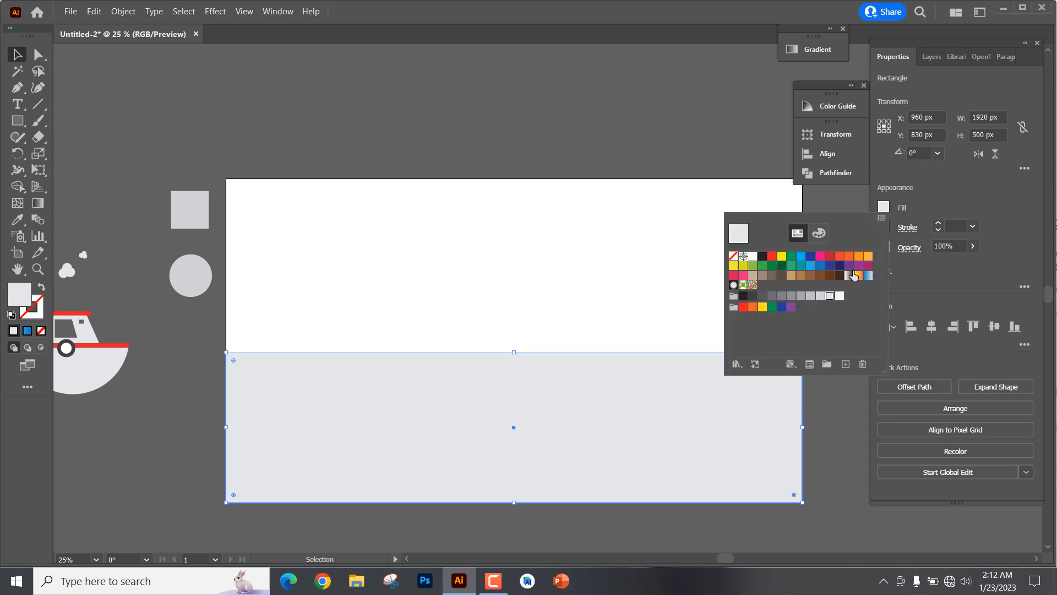
{"action": "left_click", "coordinate": [820, 267]}
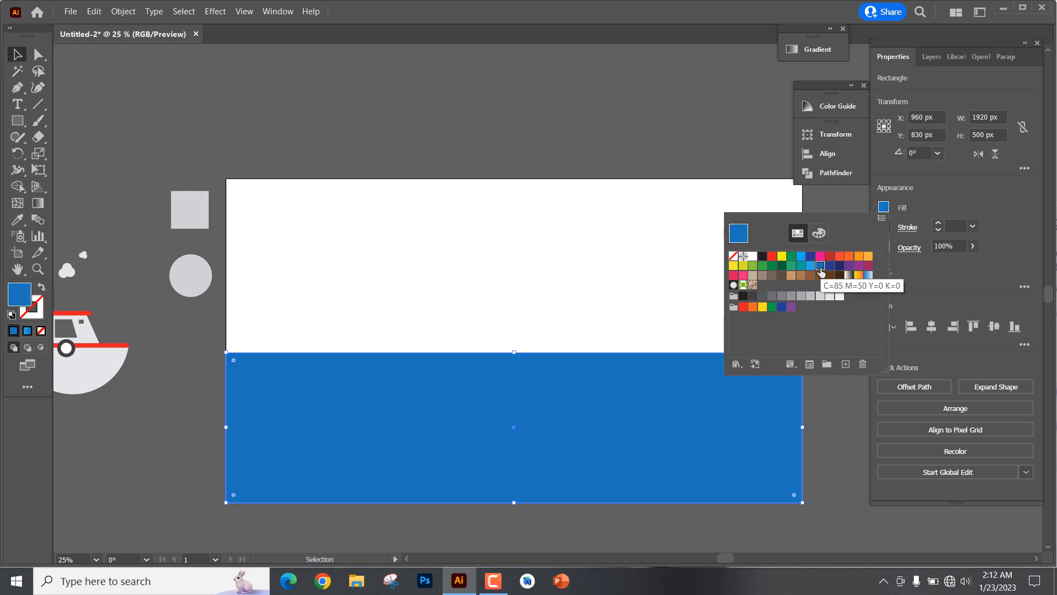
{"action": "left_click", "coordinate": [812, 266]}
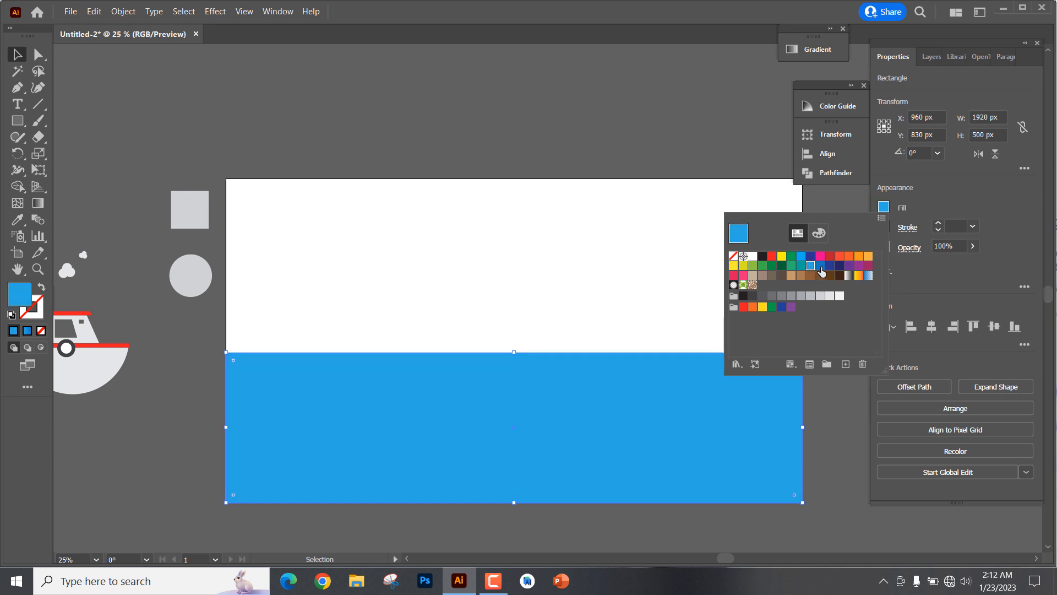
{"action": "left_click", "coordinate": [821, 267]}
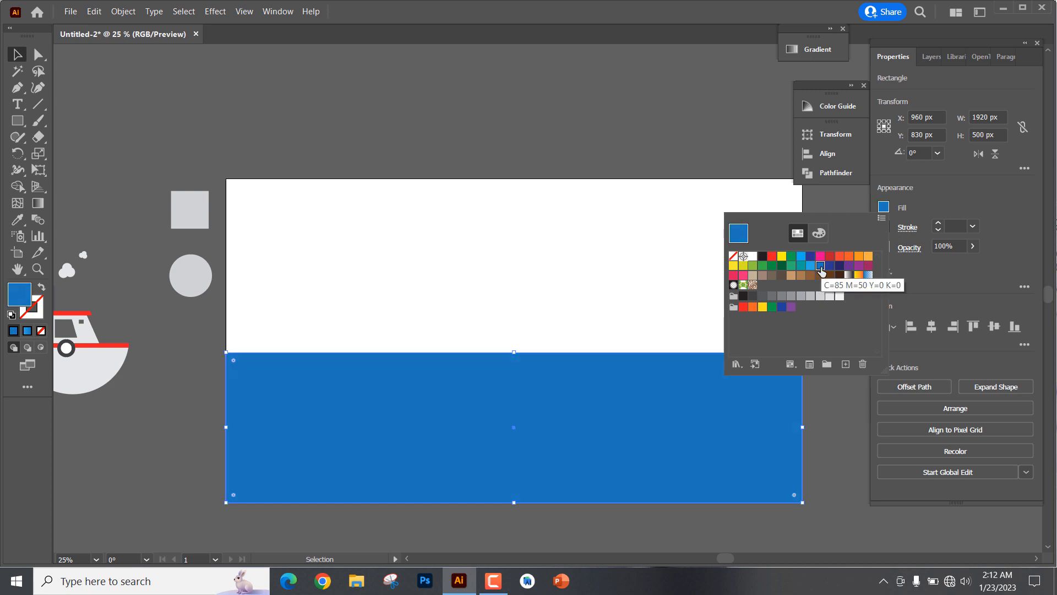
{"action": "left_click", "coordinate": [476, 148]}
{"action": "left_click", "coordinate": [477, 148]}
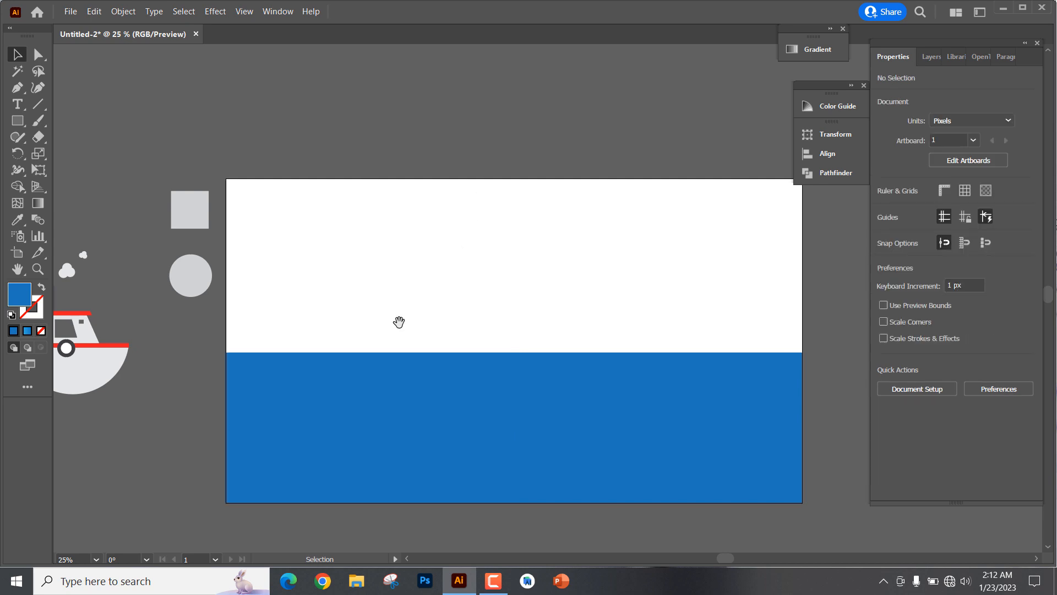
Step: Move the gray reference circle and square farther from the artboard's left edge and closer together
{"action": "left_click_drag", "start_coordinate": [399, 322], "coordinate": [512, 390]}
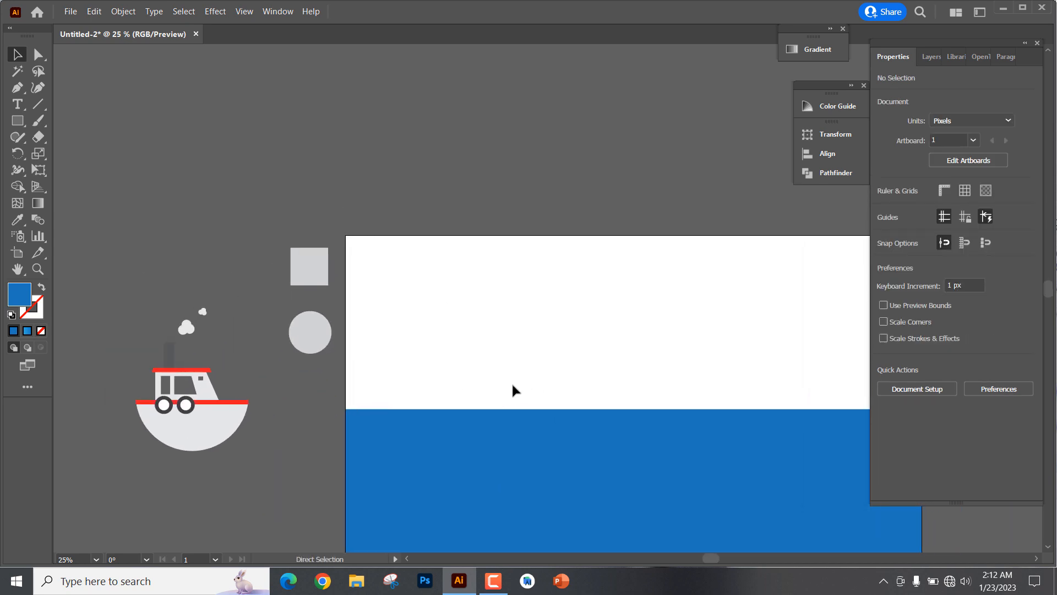
{"action": "key", "text": "ctrl+equal"}
{"action": "left_click_drag", "start_coordinate": [402, 378], "coordinate": [546, 362]}
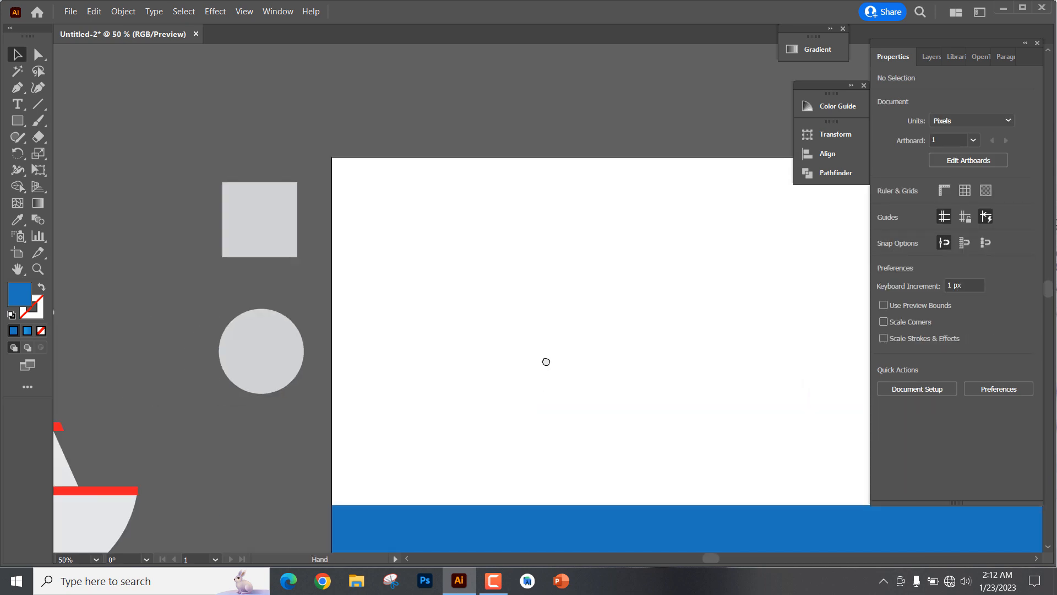
{"action": "left_click_drag", "start_coordinate": [272, 346], "coordinate": [228, 365]}
{"action": "left_click_drag", "start_coordinate": [272, 249], "coordinate": [257, 292]}
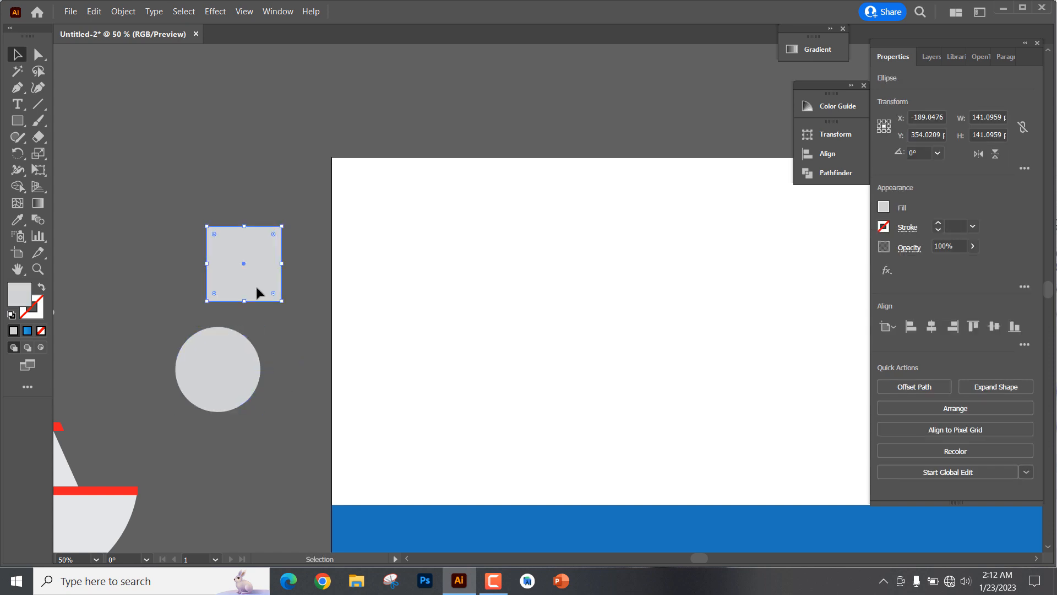
Step: Move the gray circle onto the left end of the blue rectangle's top edge, and place an overlapping copy to its right
{"action": "scroll", "coordinate": [289, 322], "scroll_direction": "down", "scroll_amount": 3}
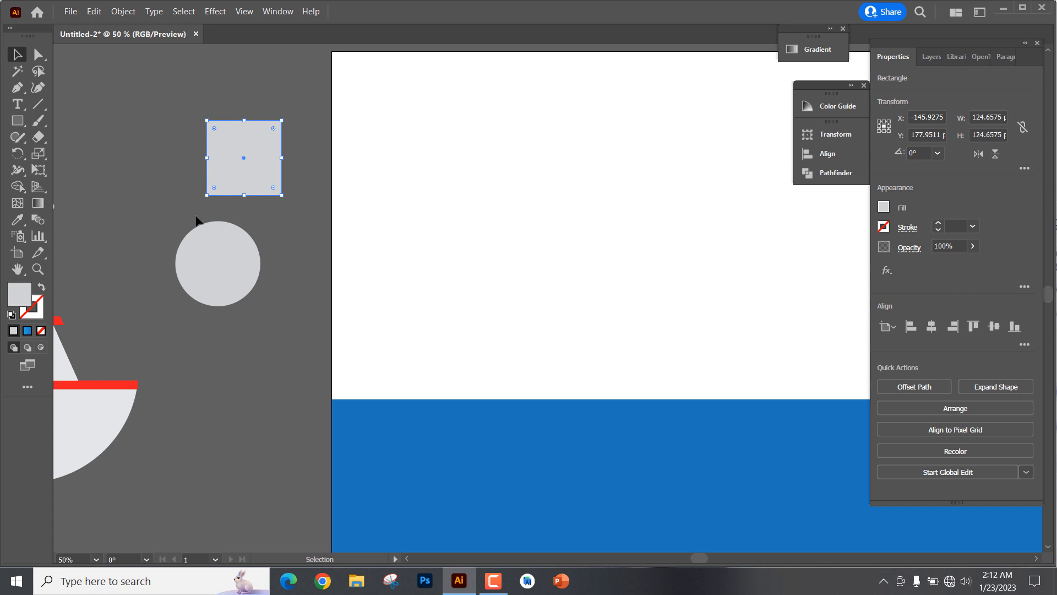
{"action": "left_click_drag", "start_coordinate": [443, 263], "coordinate": [297, 237]}
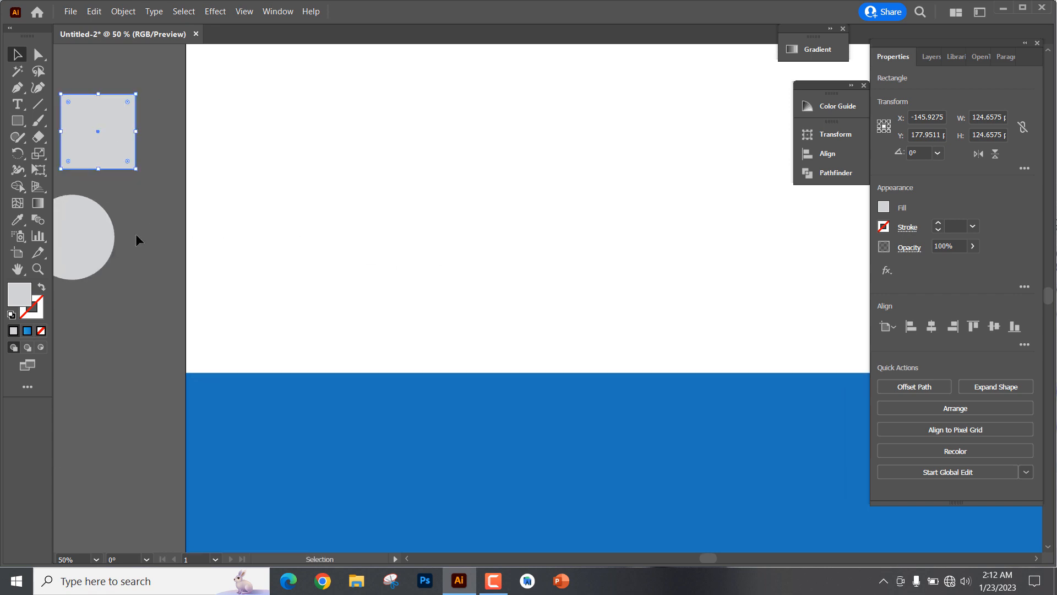
{"action": "left_click_drag", "start_coordinate": [101, 241], "coordinate": [231, 345]}
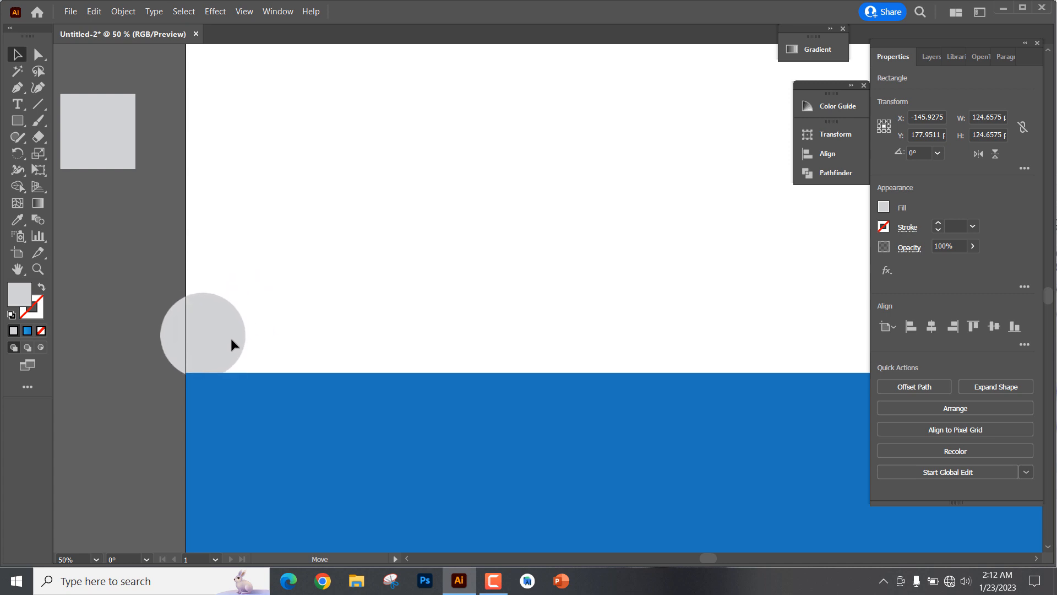
{"action": "right_click", "coordinate": [231, 344]}
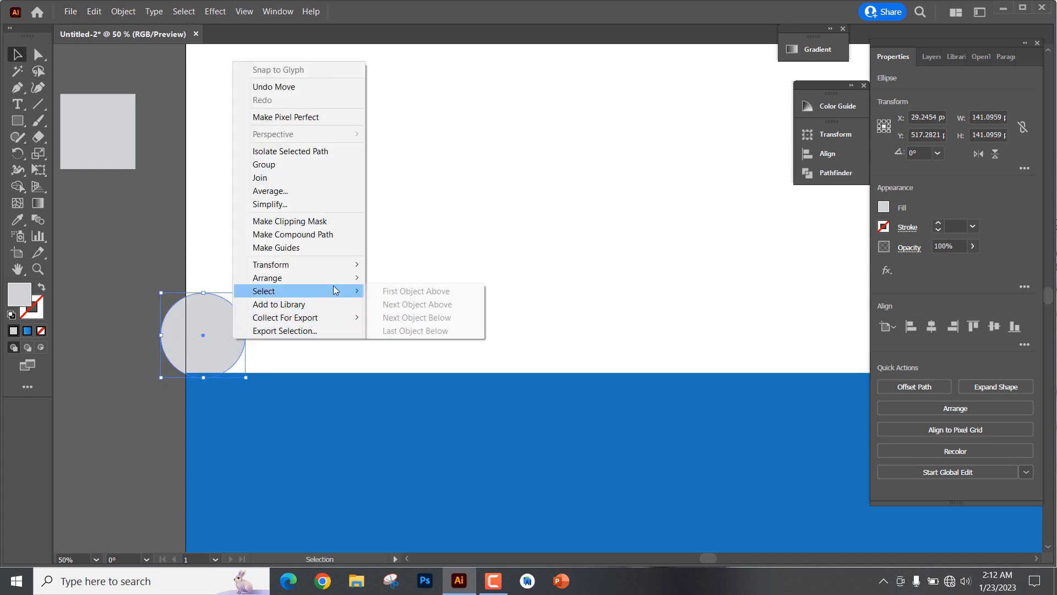
{"action": "mouse_move", "coordinate": [338, 278]}
{"action": "left_click", "coordinate": [382, 281]}
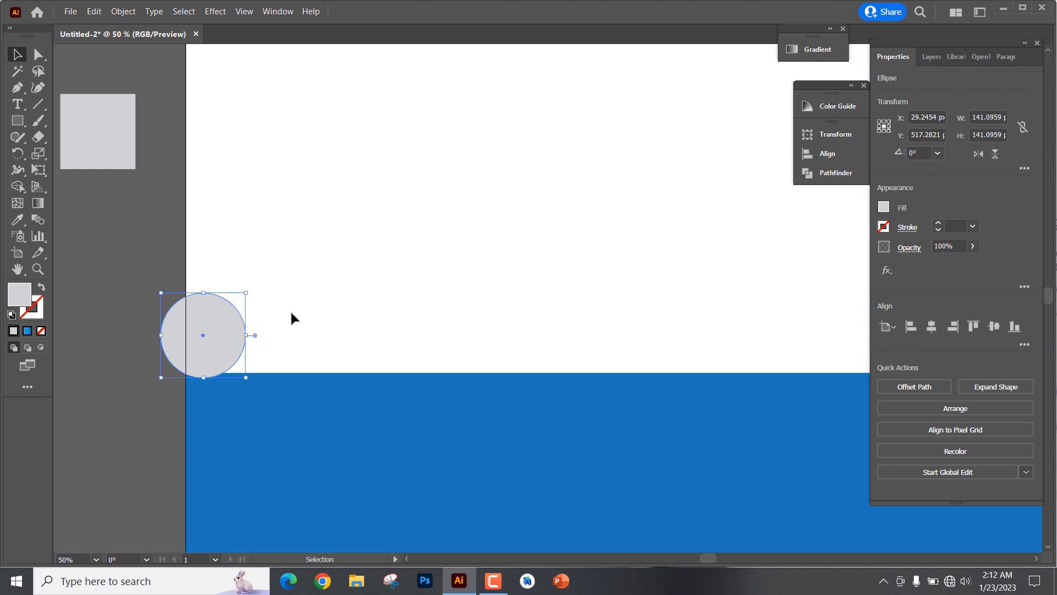
{"action": "left_click_drag", "start_coordinate": [218, 333], "coordinate": [266, 339]}
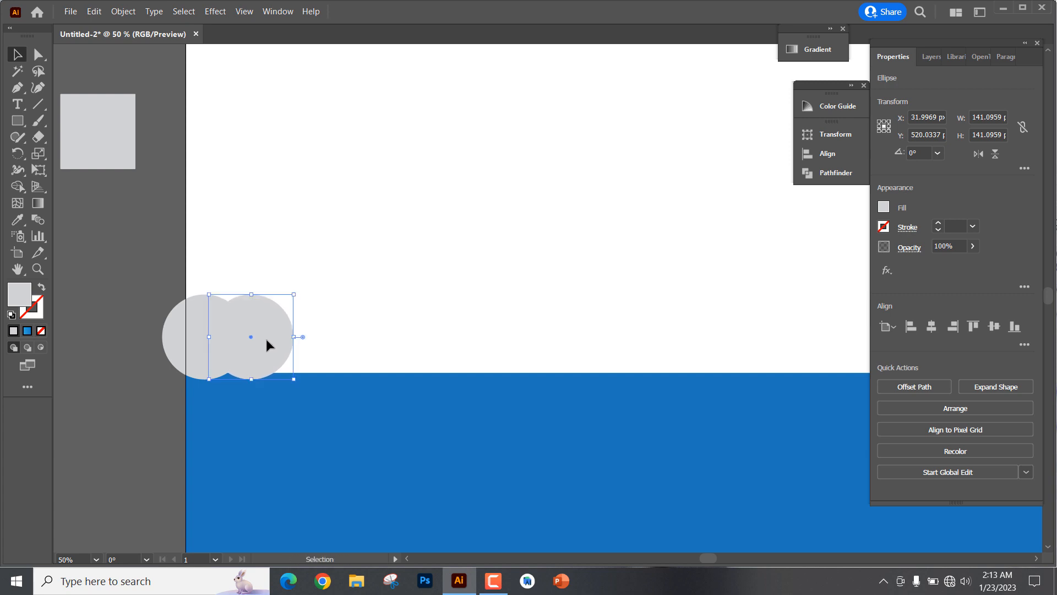
Step: Repeat the circle duplication at the same spacing until the overlapping row spans the full width of the artboard
{"action": "key", "text": "ctrl+d"}
{"action": "key", "text": "ctrl+d"}
{"action": "key", "text": "ctrl+d"}
{"action": "key", "text": "ctrl+d"}
{"action": "key", "text": "ctrl+d"}
{"action": "key", "text": "ctrl+d"}
{"action": "key", "text": "ctrl+d"}
{"action": "key", "text": "ctrl+d"}
{"action": "key", "text": "ctrl+d"}
{"action": "key", "text": "ctrl+d"}
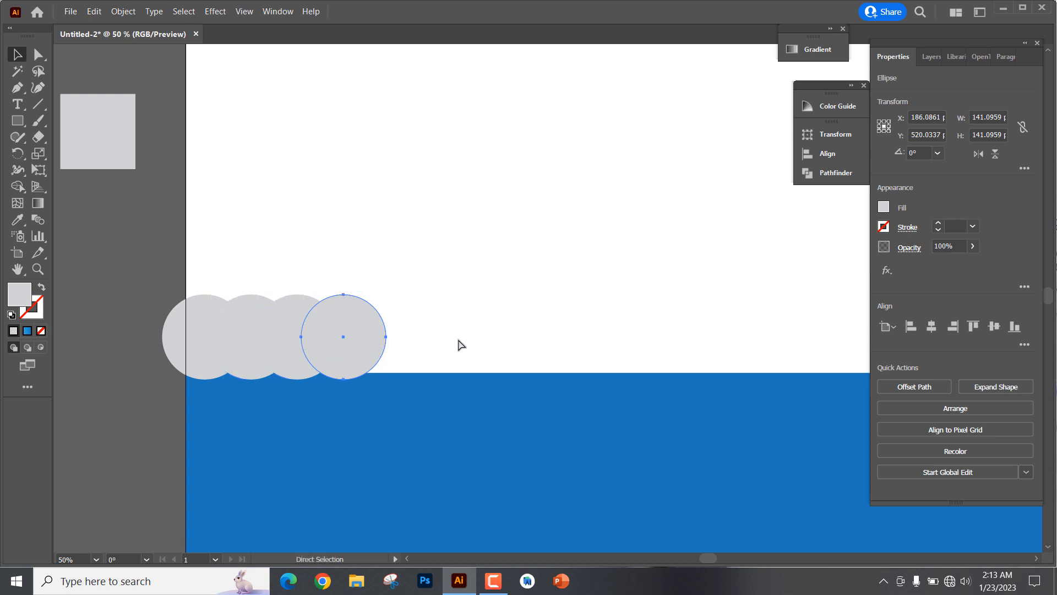
{"action": "key", "text": "ctrl+d"}
{"action": "key", "text": "ctrl+d"}
{"action": "key", "text": "ctrl+d"}
{"action": "key", "text": "ctrl+d"}
{"action": "key", "text": "ctrl+d"}
{"action": "key", "text": "ctrl+d"}
{"action": "key", "text": "ctrl+d"}
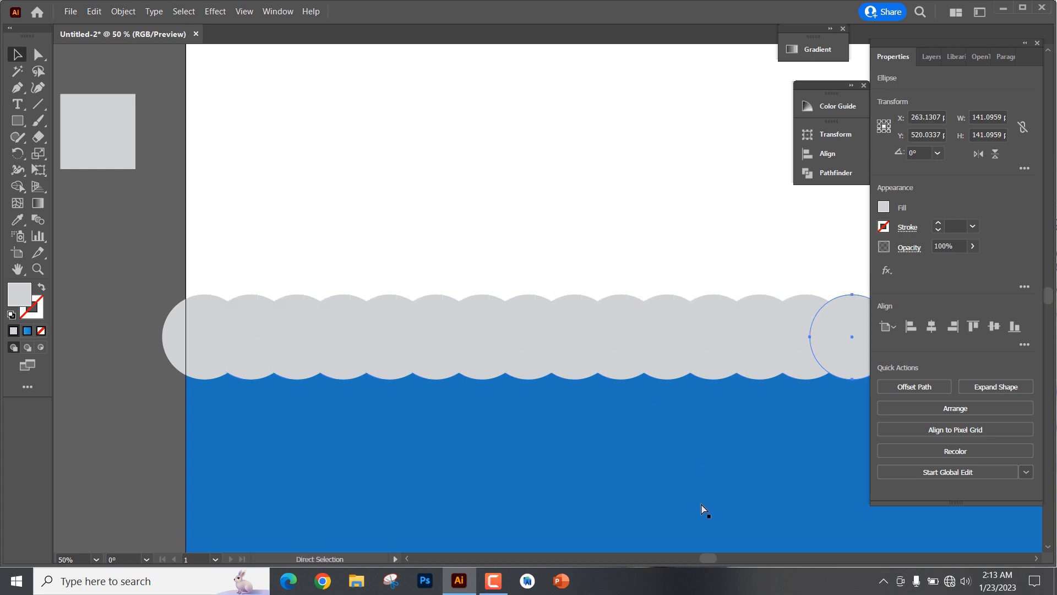
{"action": "key", "text": "ctrl+d"}
{"action": "key", "text": "ctrl+d"}
{"action": "key", "text": "ctrl+d"}
{"action": "left_click_drag", "start_coordinate": [708, 558], "coordinate": [755, 567]}
{"action": "key", "text": "ctrl+d"}
{"action": "key", "text": "ctrl+d"}
{"action": "key", "text": "ctrl+d"}
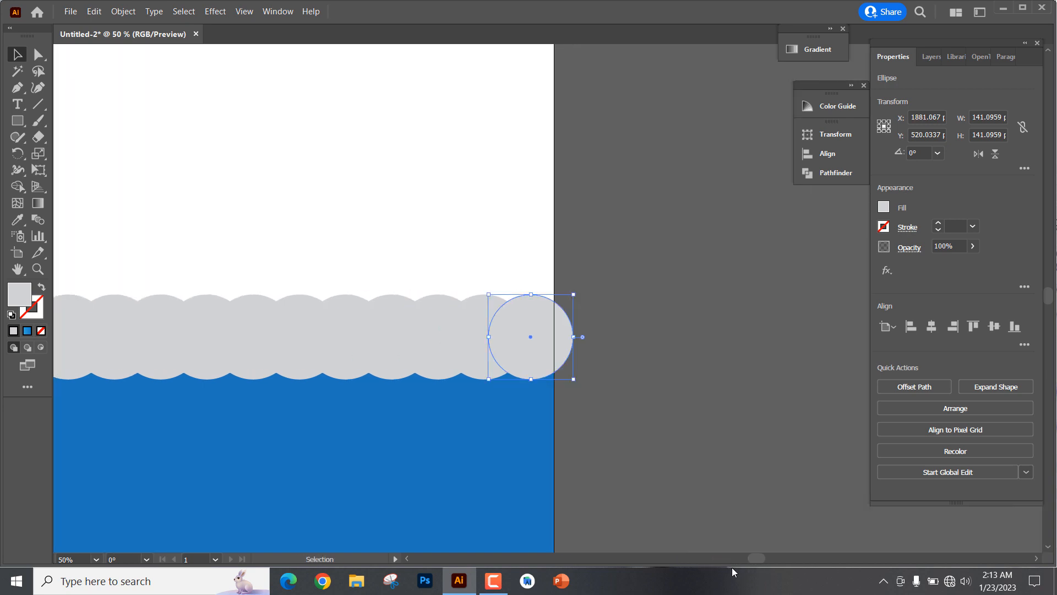
Step: Subtract the whole row of circles from the blue rectangle with Minus Front to form a wavy water edge, and deselect it
{"action": "key", "text": "ctrl+minus"}
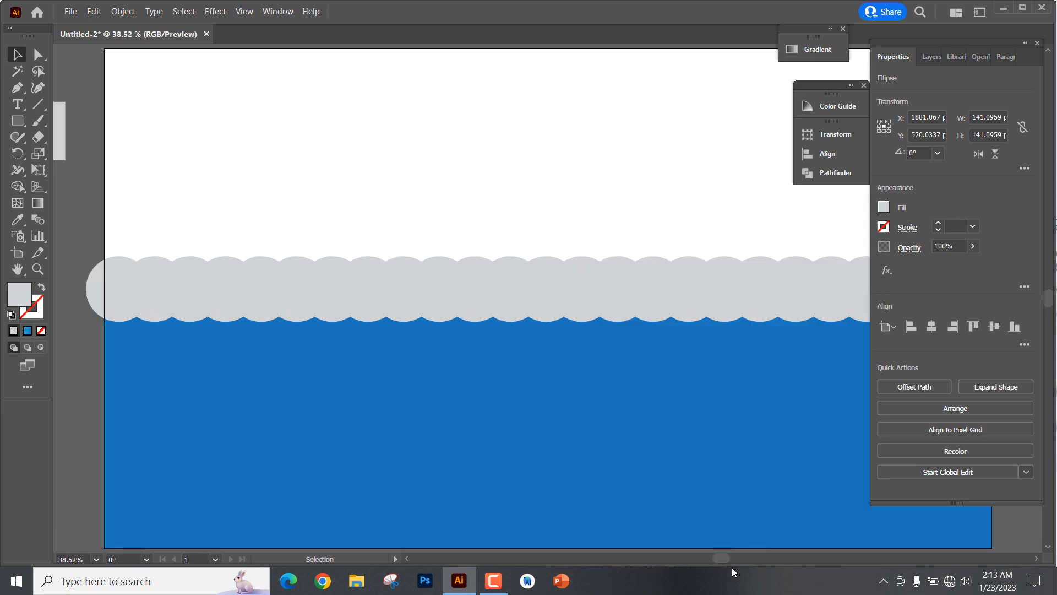
{"action": "key", "text": "ctrl+minus"}
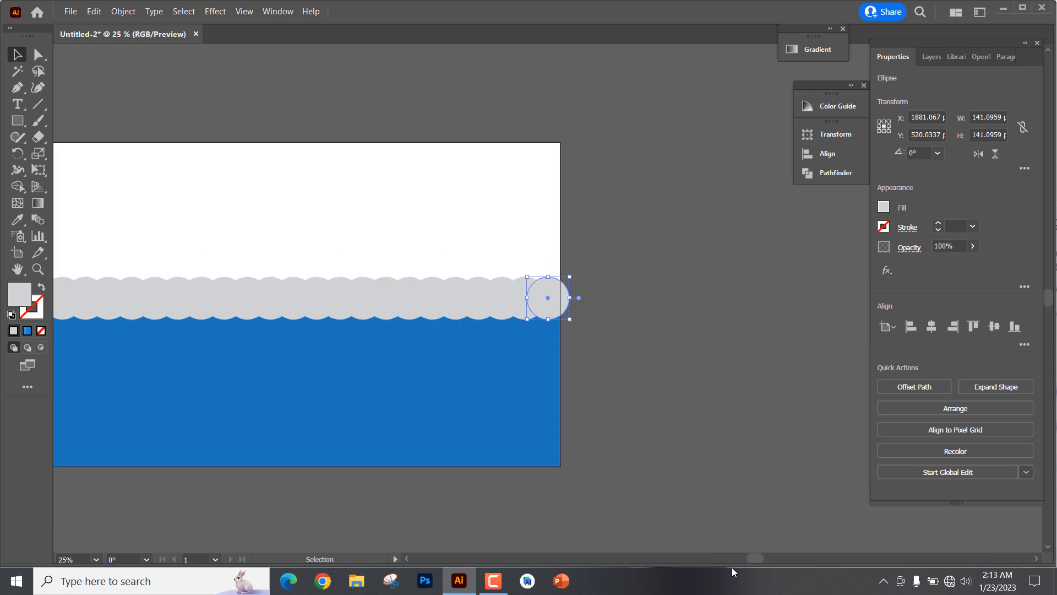
{"action": "left_click_drag", "start_coordinate": [749, 560], "coordinate": [732, 559]}
{"action": "left_click_drag", "start_coordinate": [100, 276], "coordinate": [702, 448]}
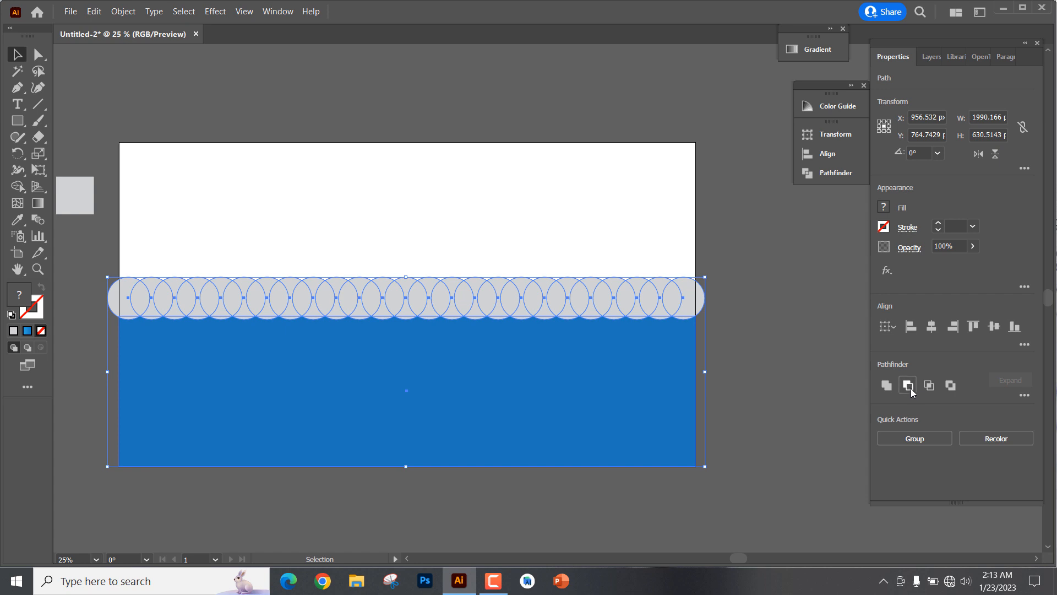
{"action": "left_click", "coordinate": [910, 388]}
{"action": "left_click", "coordinate": [725, 326]}
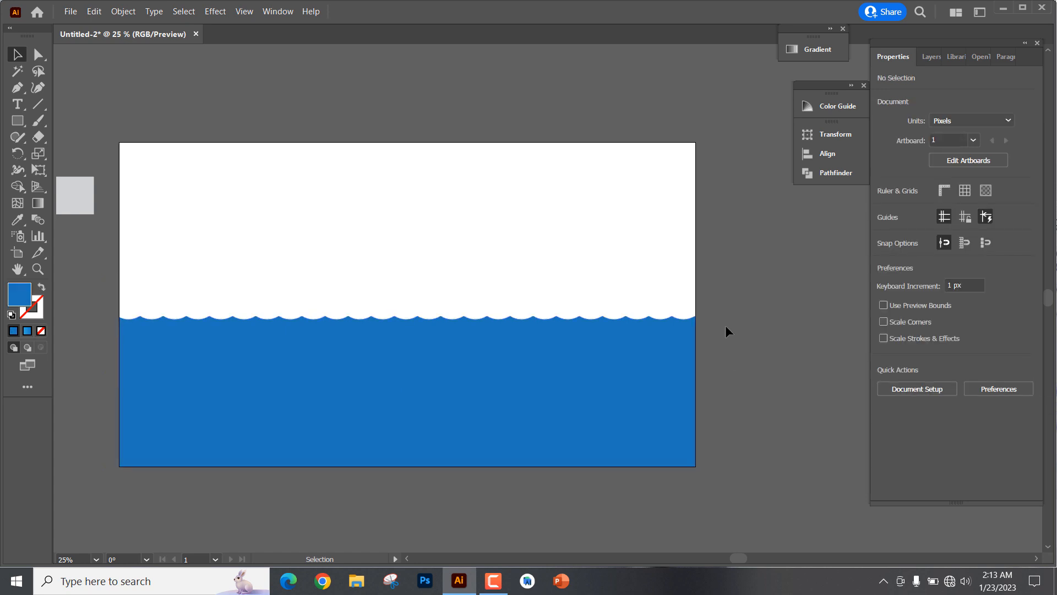
Step: Examine the wavy top edge of the blue sea up close and in the context of the whole artboard
{"action": "key", "text": "a"}
{"action": "key", "text": "ctrl+0"}
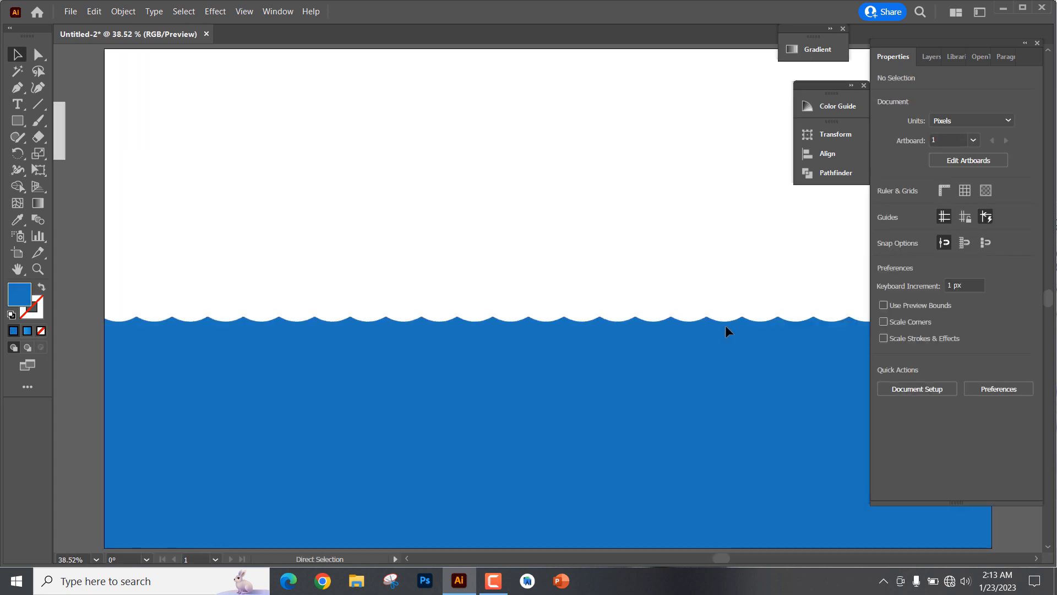
{"action": "key", "text": "ctrl+equal"}
{"action": "key", "text": "ctrl+equal"}
{"action": "key", "text": "ctrl+equal"}
{"action": "key", "text": "ctrl+equal"}
{"action": "key", "text": "ctrl+equal"}
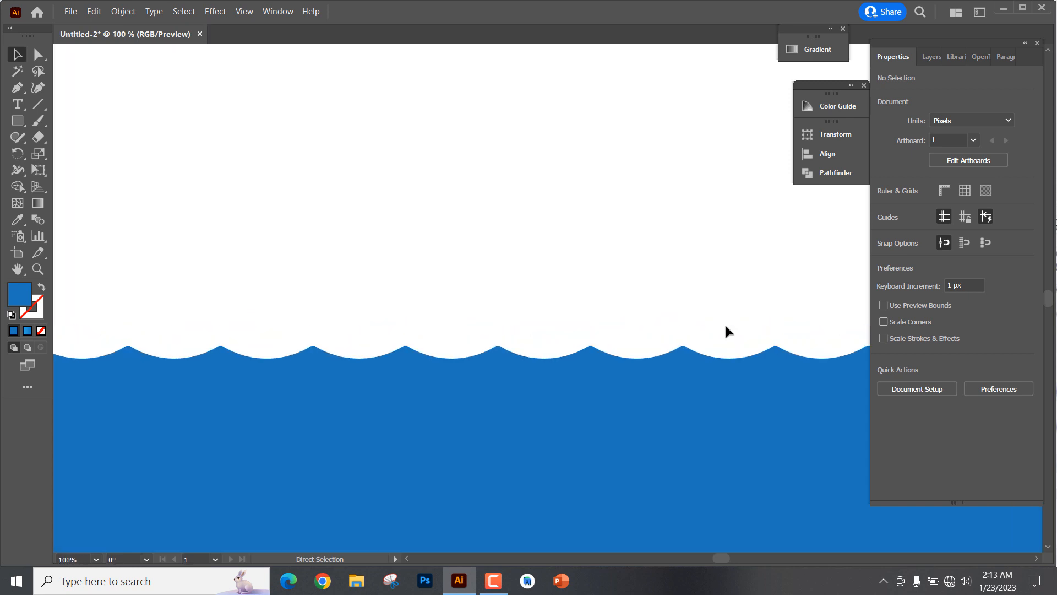
{"action": "key", "text": "ctrl+minus"}
{"action": "key", "text": "ctrl+minus"}
{"action": "key", "text": "ctrl+minus"}
{"action": "key", "text": "ctrl+minus"}
{"action": "key", "text": "ctrl+minus"}
{"action": "key", "text": "ctrl+minus"}
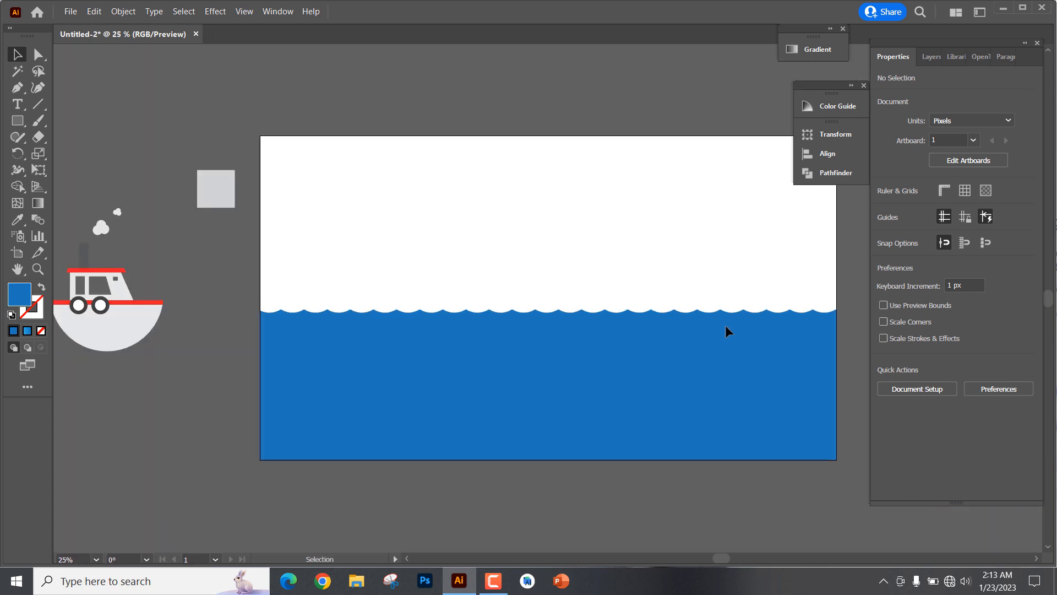
Step: Place the gray square in the artboard's upper-left corner and stretch it to cover the whole artboard behind the sea
{"action": "left_click", "coordinate": [24, 121]}
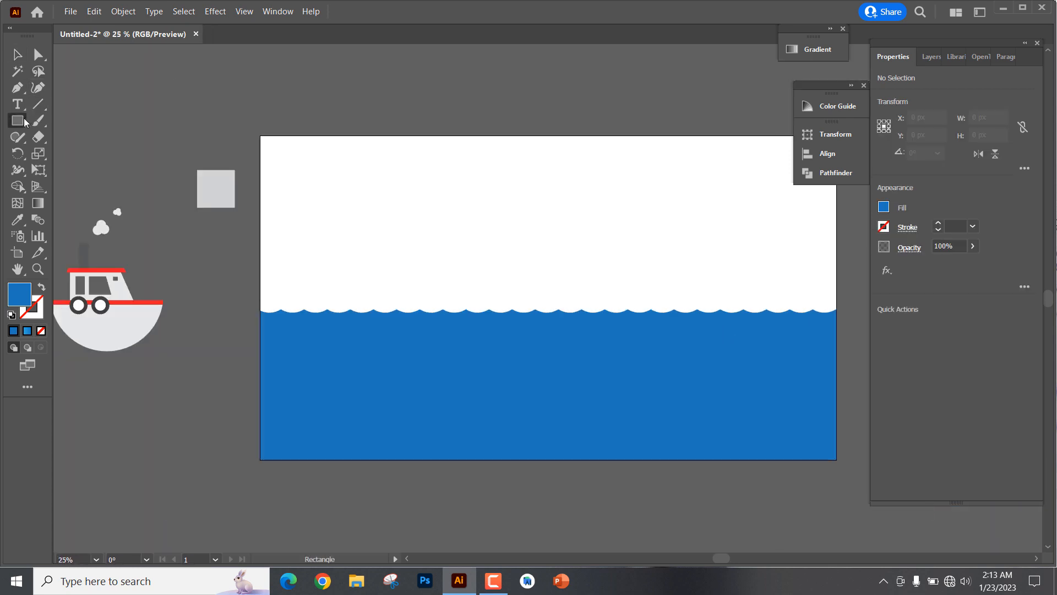
{"action": "key", "text": "v"}
{"action": "left_click_drag", "start_coordinate": [209, 184], "coordinate": [271, 152]}
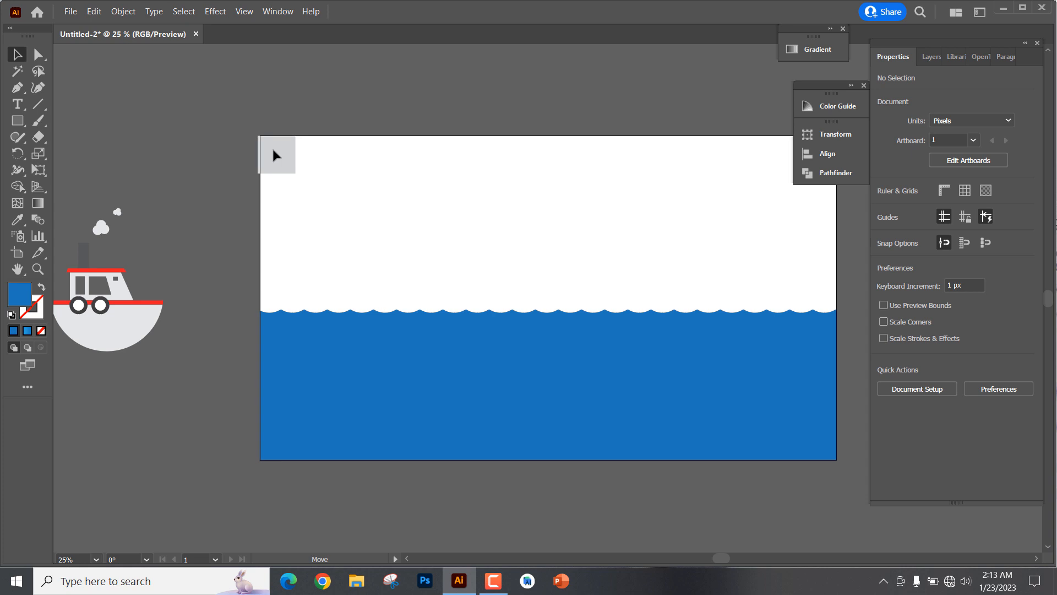
{"action": "left_click_drag", "start_coordinate": [276, 150], "coordinate": [276, 151]}
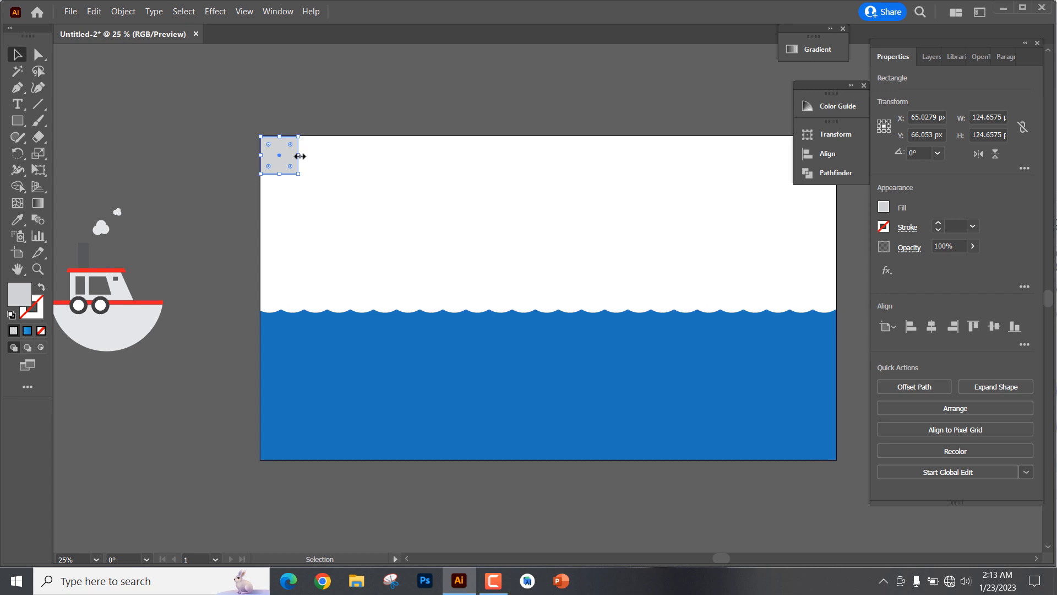
{"action": "left_click_drag", "start_coordinate": [300, 155], "coordinate": [811, 191]}
{"action": "scroll", "coordinate": [621, 239], "scroll_direction": "right", "scroll_amount": 4}
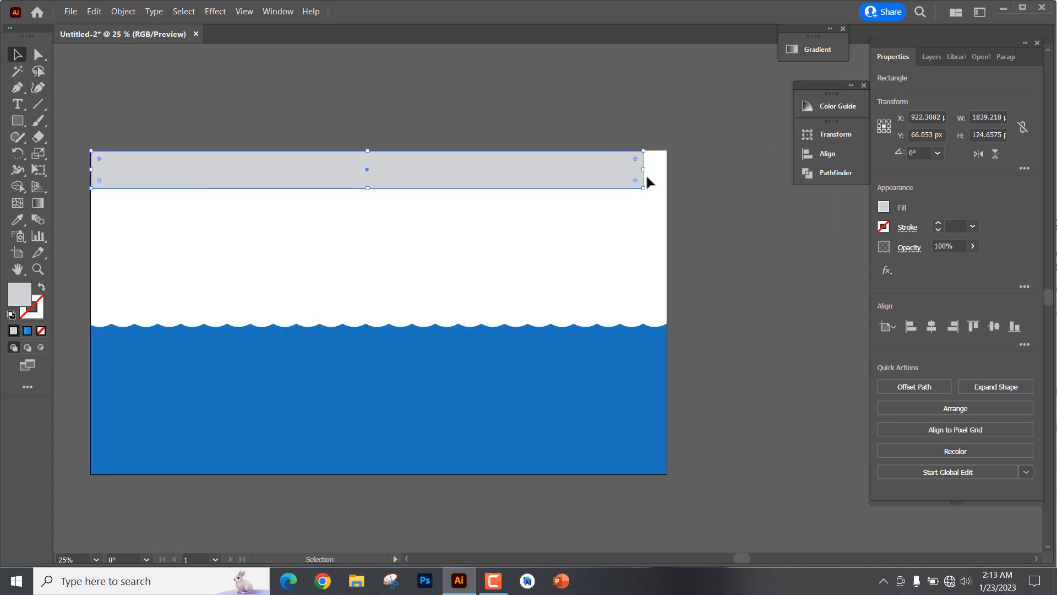
{"action": "left_click_drag", "start_coordinate": [643, 170], "coordinate": [668, 173]}
{"action": "left_click_drag", "start_coordinate": [381, 189], "coordinate": [384, 473]}
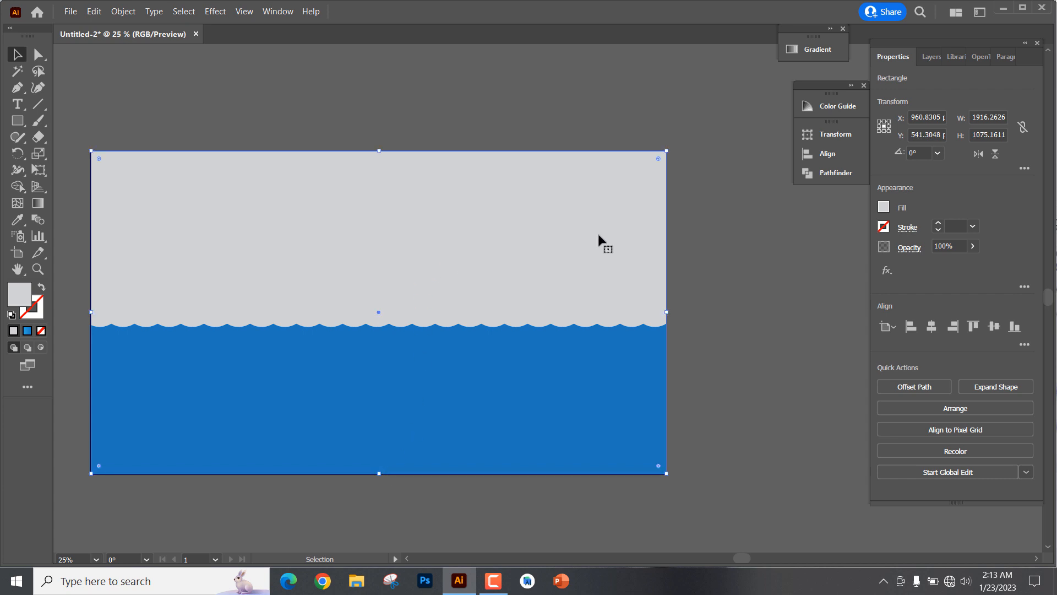
Step: Fill the background rectangle with a pale sky blue and deselect it
{"action": "left_click", "coordinate": [741, 229]}
{"action": "left_click", "coordinate": [883, 207]}
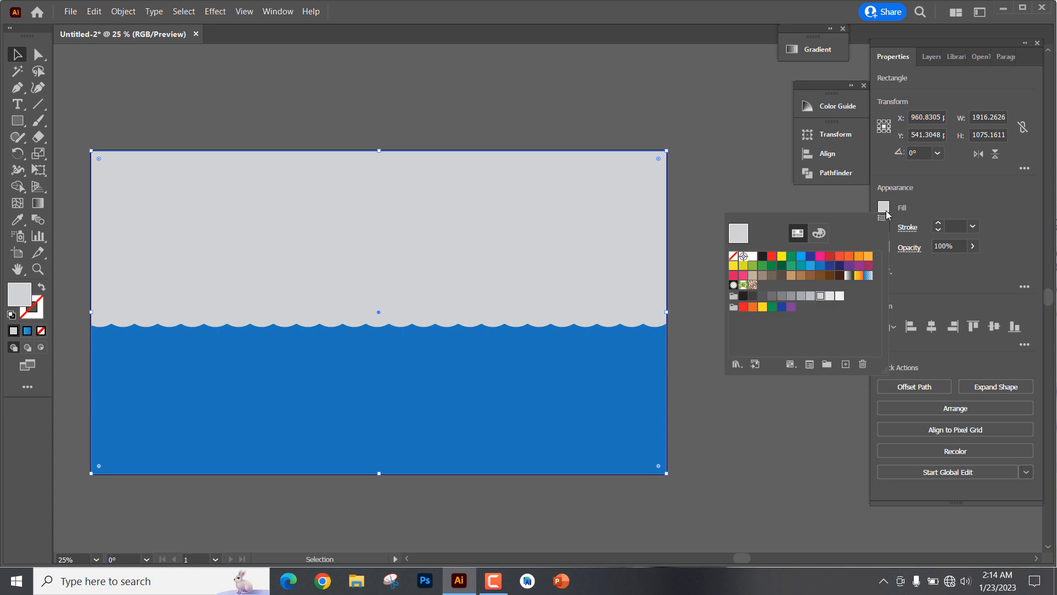
{"action": "left_click", "coordinate": [752, 257]}
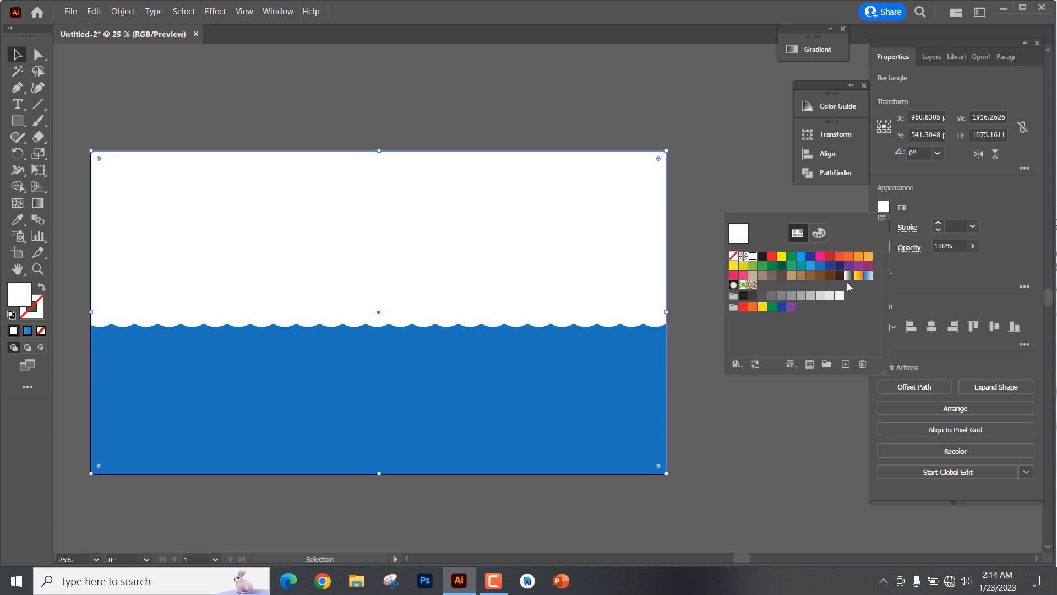
{"action": "left_click", "coordinate": [810, 267]}
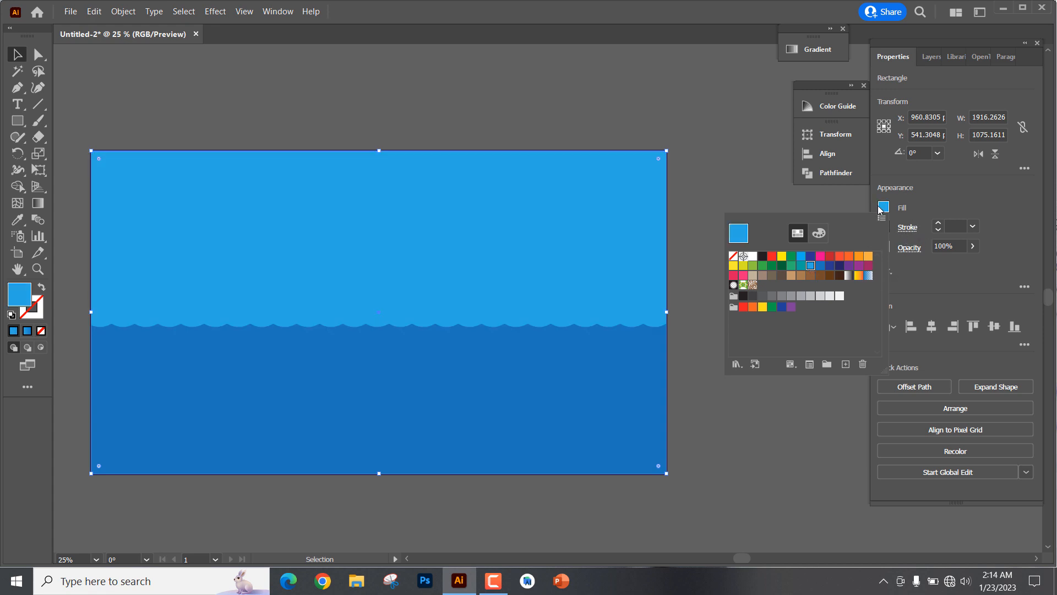
{"action": "double_click", "coordinate": [10, 300]}
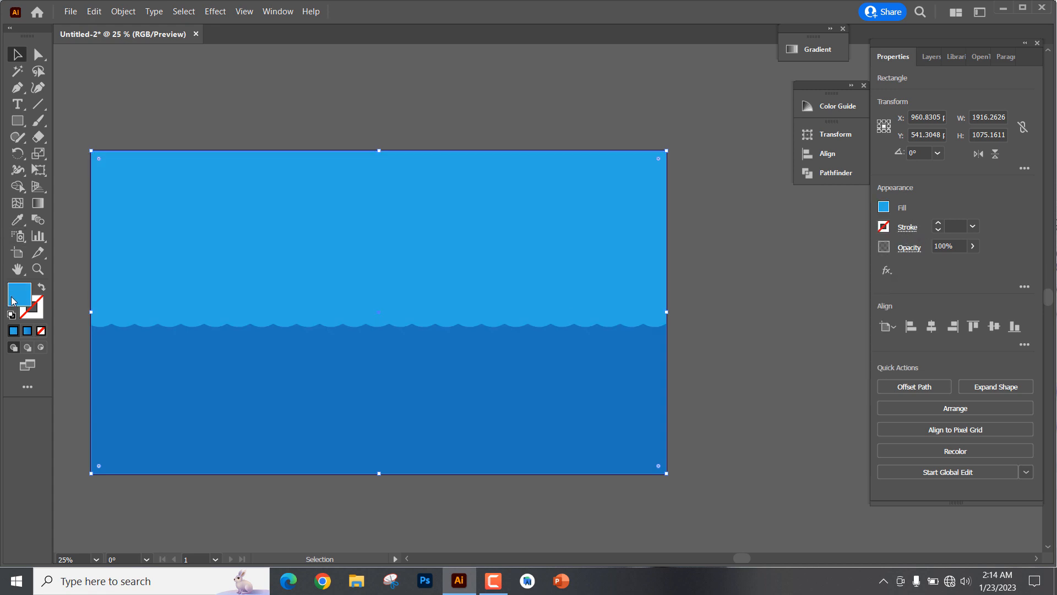
{"action": "left_click", "coordinate": [679, 195]}
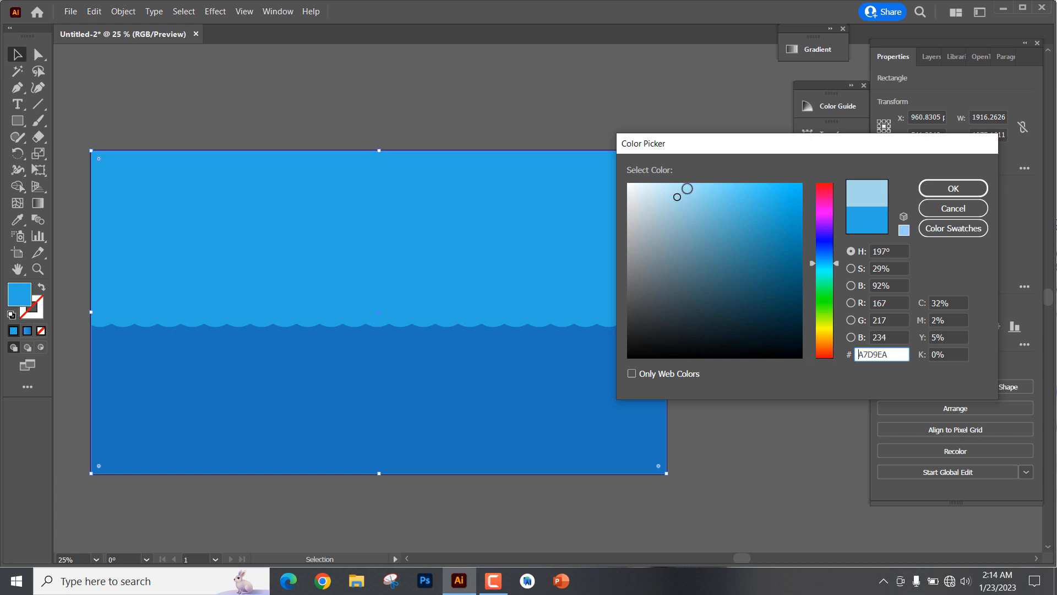
{"action": "left_click", "coordinate": [688, 190]}
{"action": "left_click", "coordinate": [972, 193]}
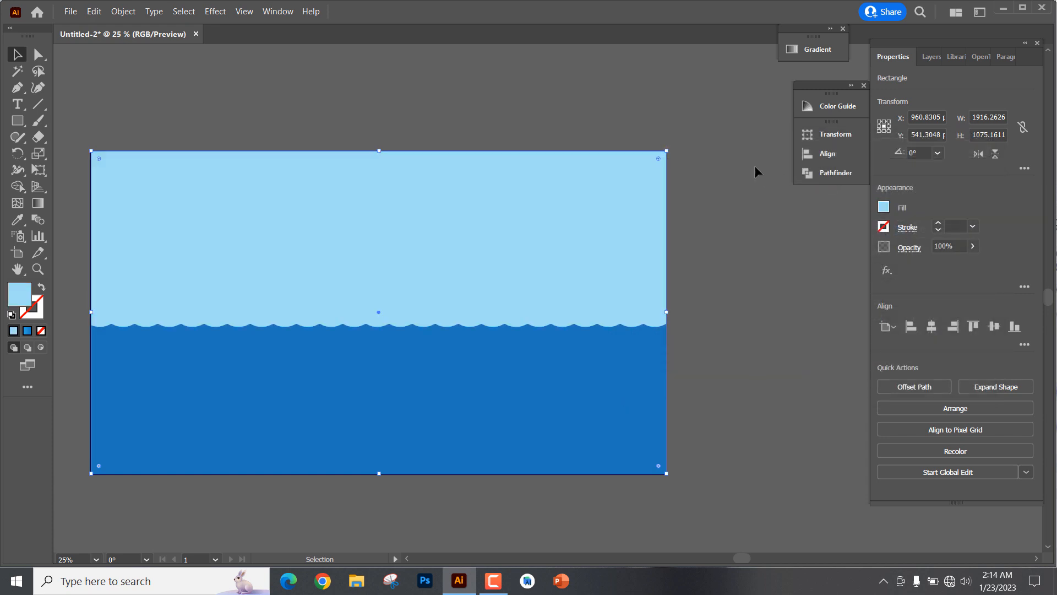
{"action": "left_click", "coordinate": [732, 193]}
Step: Move the boat to the waterline near the artboard's center and rotate it slightly counterclockwise so its bow tilts up
{"action": "left_click_drag", "start_coordinate": [456, 213], "coordinate": [611, 222]}
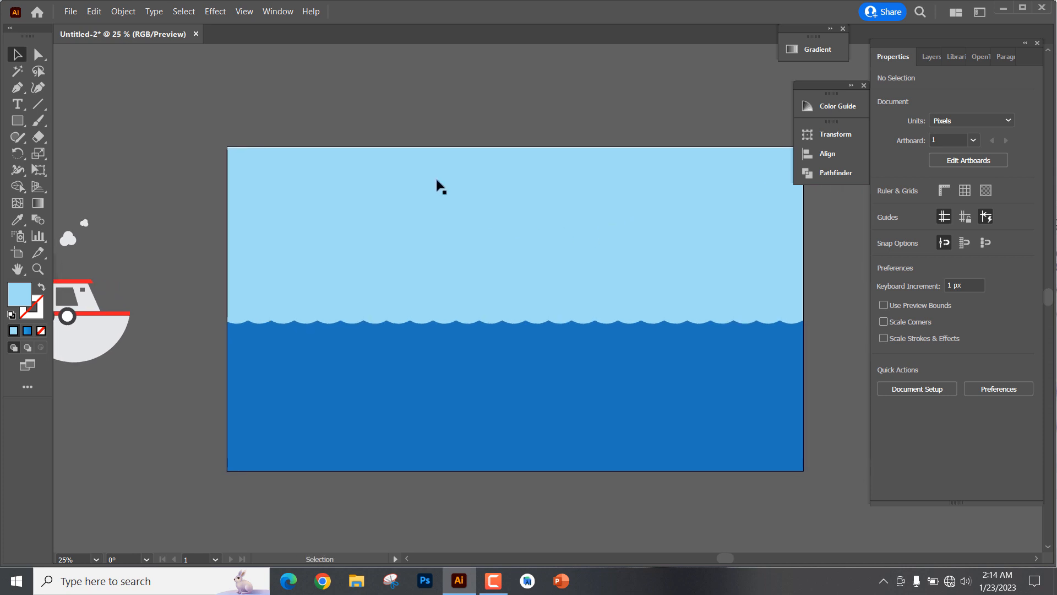
{"action": "left_click_drag", "start_coordinate": [101, 328], "coordinate": [512, 323]}
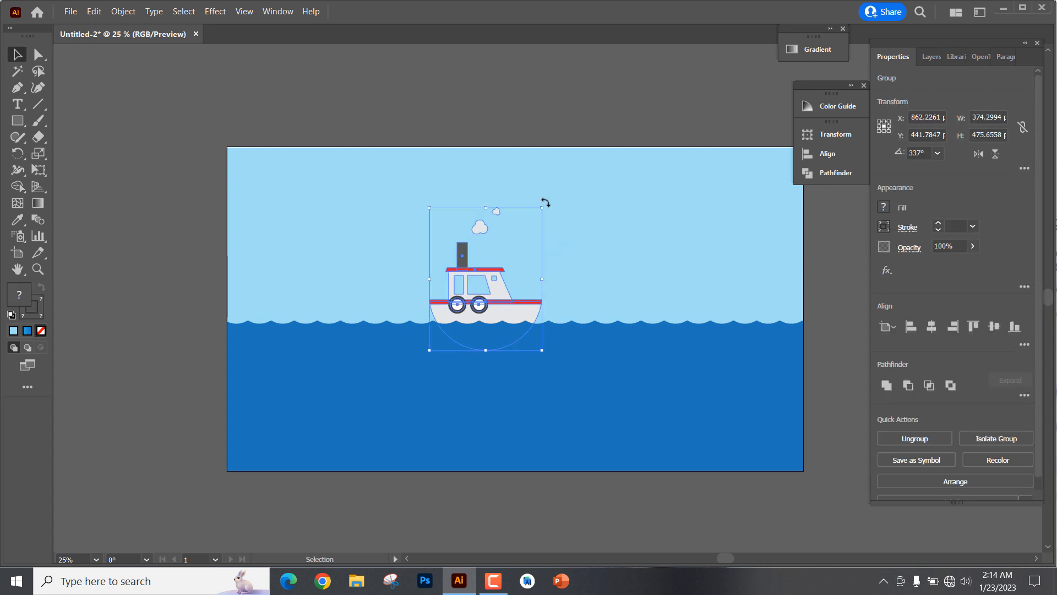
{"action": "left_click_drag", "start_coordinate": [545, 203], "coordinate": [562, 139]}
{"action": "left_click", "coordinate": [560, 111]}
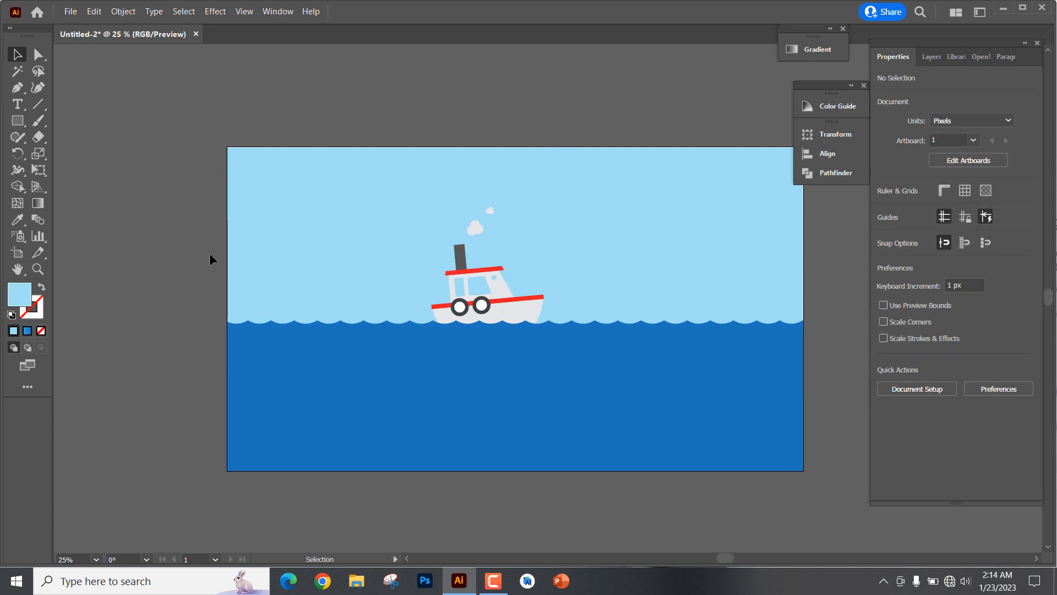
Step: Draw a circle about 255 px across over the waterline on the right side of the artboard and fill it white
{"action": "left_click_drag", "start_coordinate": [17, 120], "coordinate": [90, 156]}
{"action": "left_click_drag", "start_coordinate": [636, 263], "coordinate": [712, 339]}
{"action": "left_click", "coordinate": [882, 209]}
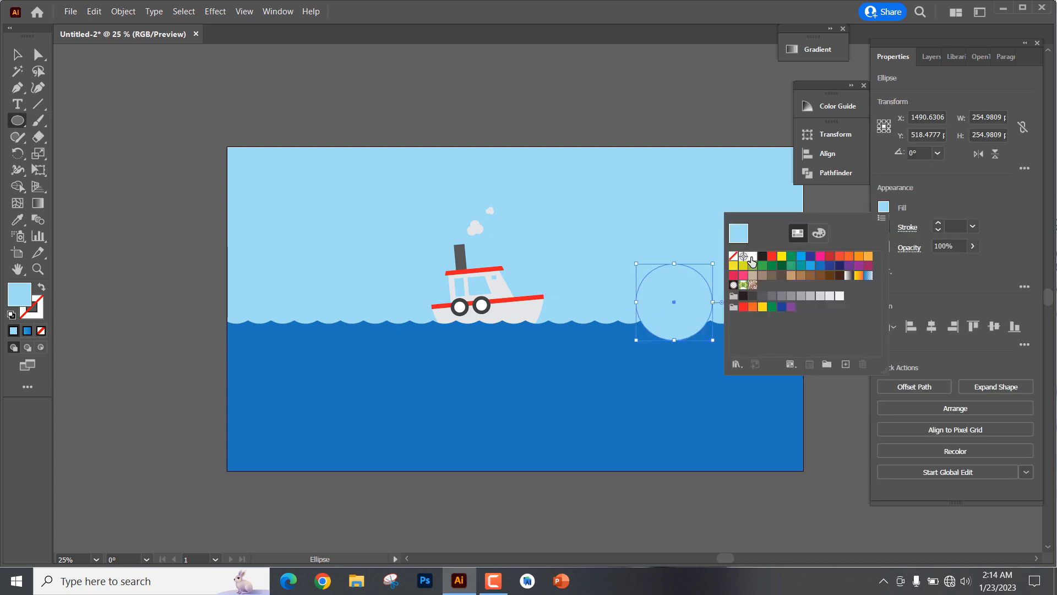
{"action": "left_click", "coordinate": [756, 255]}
{"action": "left_click", "coordinate": [692, 201]}
{"action": "key", "text": "v"}
Step: Bring the blue sea shape in front of the white circle and deselect it
{"action": "right_click", "coordinate": [665, 427]}
{"action": "left_click", "coordinate": [623, 431]}
{"action": "right_click", "coordinate": [623, 431]}
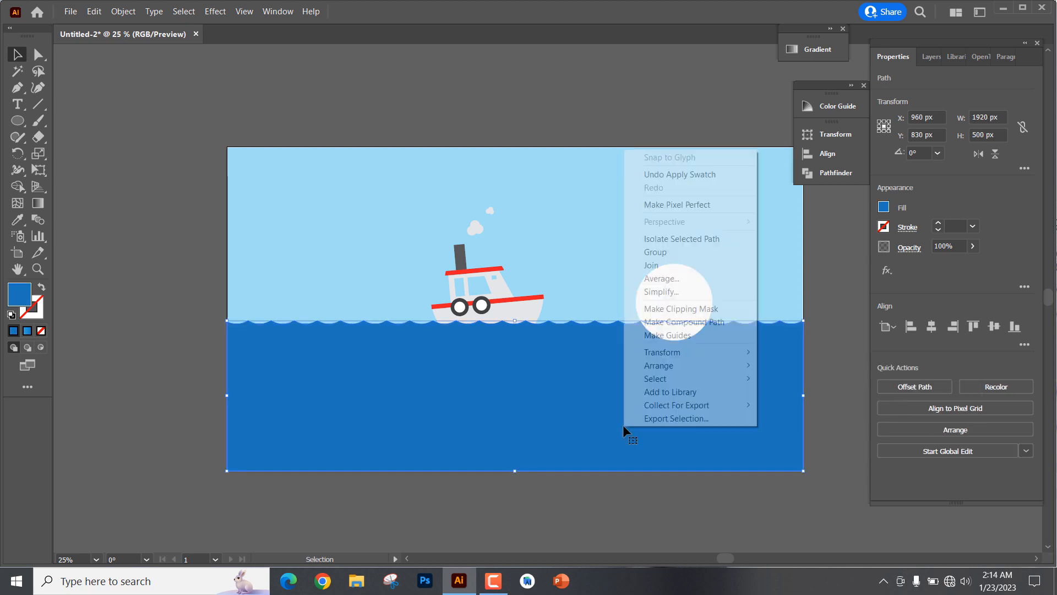
{"action": "mouse_move", "coordinate": [689, 366]}
{"action": "left_click", "coordinate": [805, 366]}
{"action": "left_click", "coordinate": [841, 327]}
Step: Move the white circle up into the sky to the right of the boat and scale it down to about 160 px
{"action": "left_click_drag", "start_coordinate": [691, 295], "coordinate": [699, 191]}
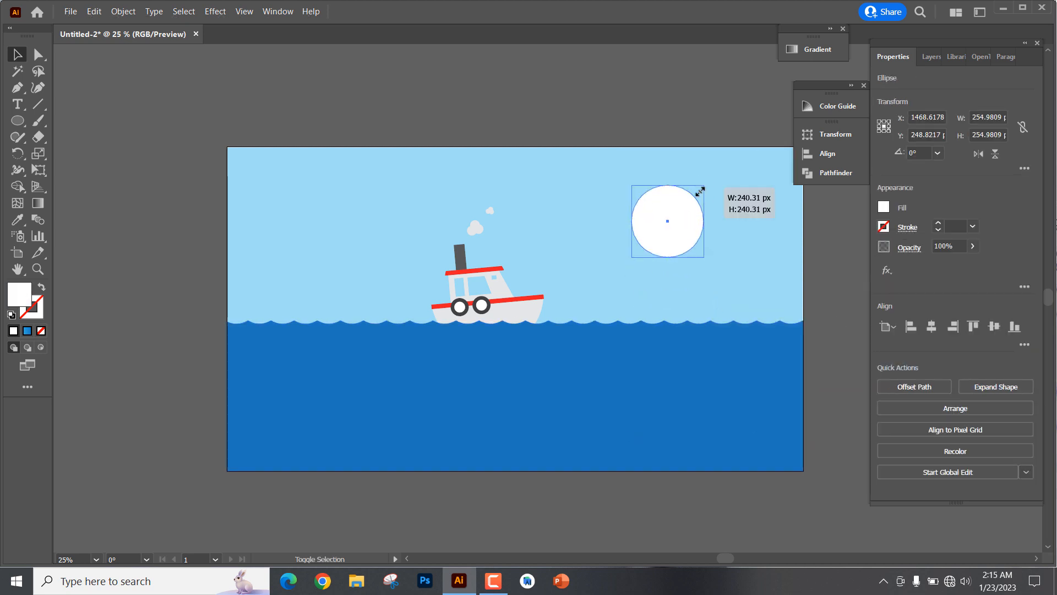
{"action": "left_click_drag", "start_coordinate": [699, 191], "coordinate": [692, 197]}
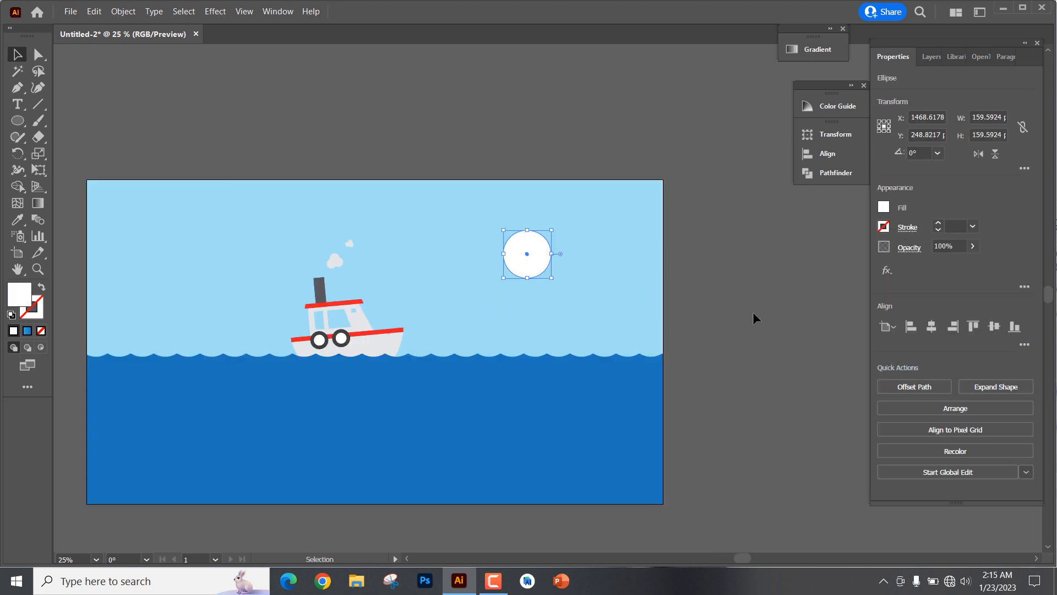
{"action": "left_click", "coordinate": [753, 313]}
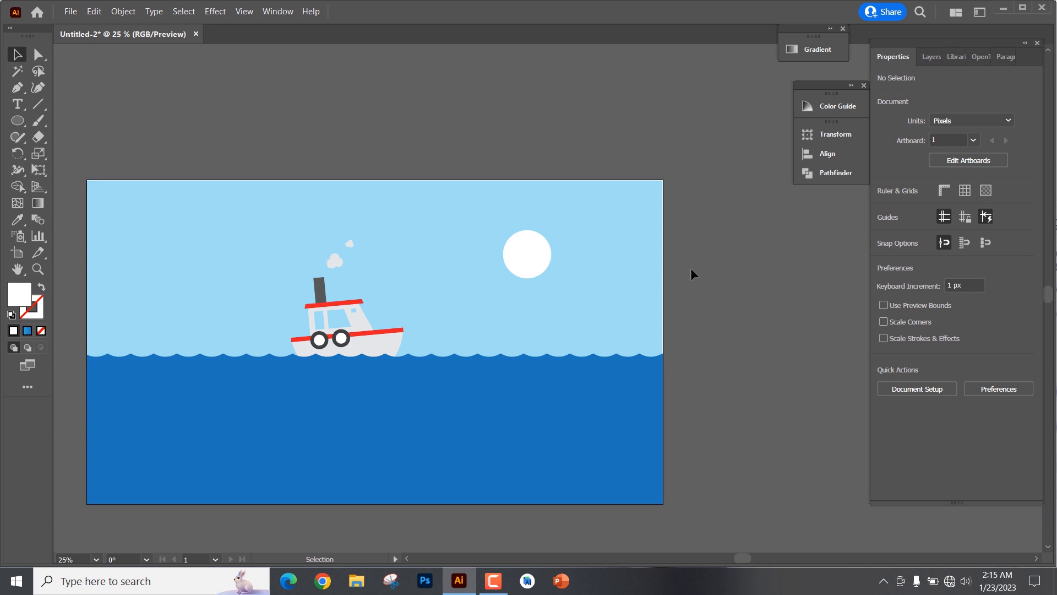
Step: Export the artwork with Save for Web as a maximum-quality 1920 × 1080 px JPEG named Untitled-2 on the Desktop
{"action": "left_click", "coordinate": [68, 11]}
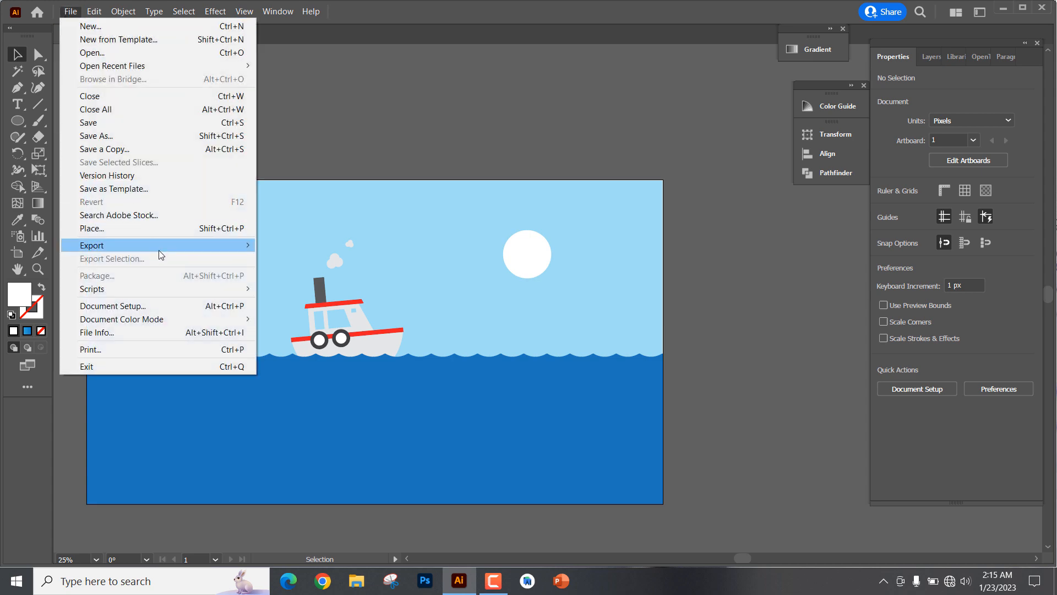
{"action": "mouse_move", "coordinate": [159, 250]}
{"action": "left_click", "coordinate": [331, 270]}
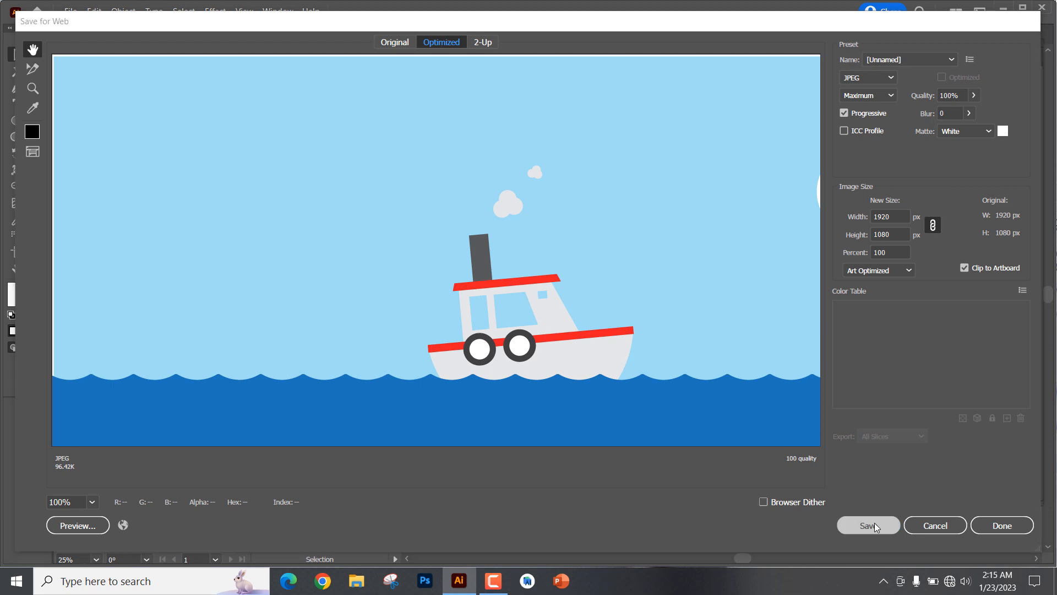
{"action": "left_click", "coordinate": [874, 525]}
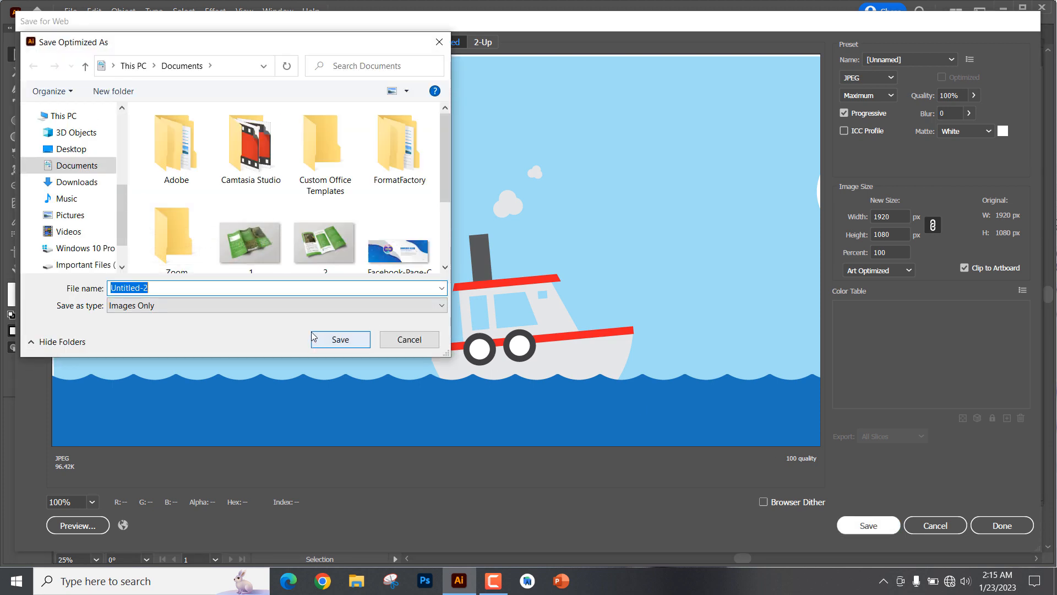
{"action": "left_click", "coordinate": [82, 148]}
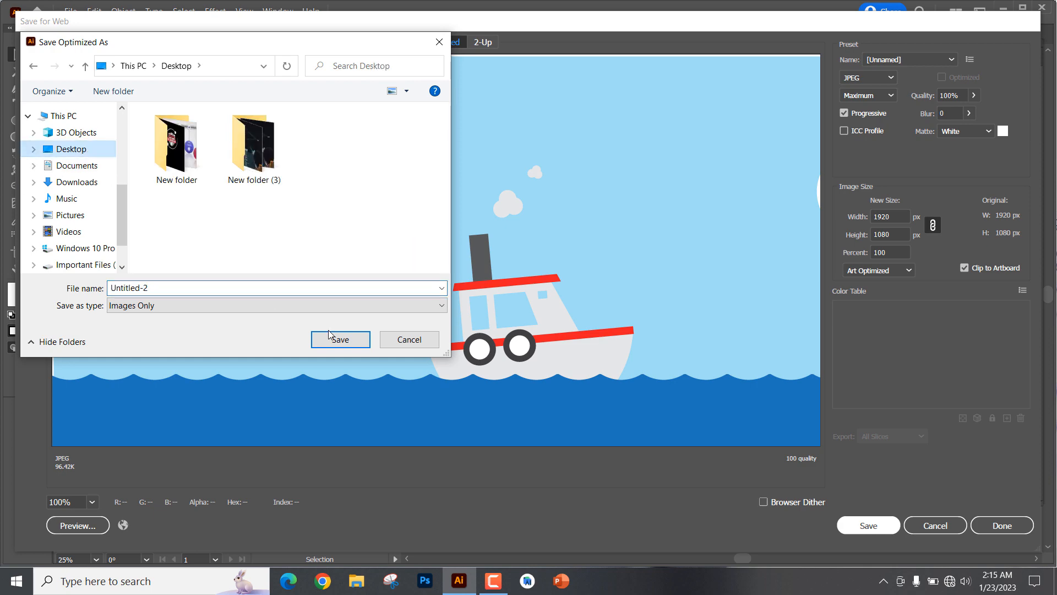
{"action": "left_click", "coordinate": [357, 341]}
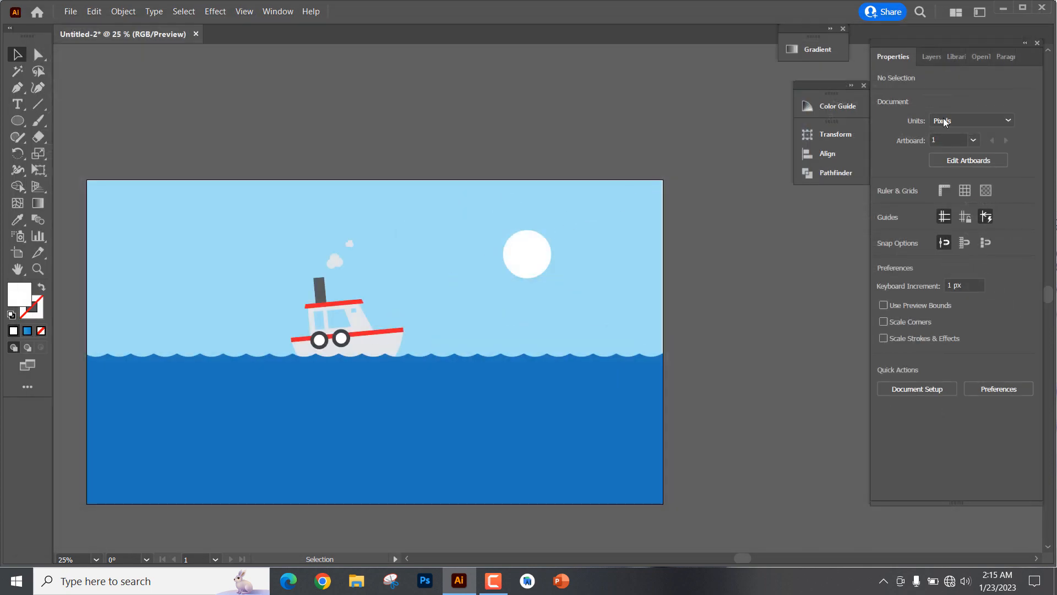
Step: Switch to the Windows desktop, set the exported Untitled-2 image as the desktop background, and refresh the desktop
{"action": "left_click", "coordinate": [1002, 8]}
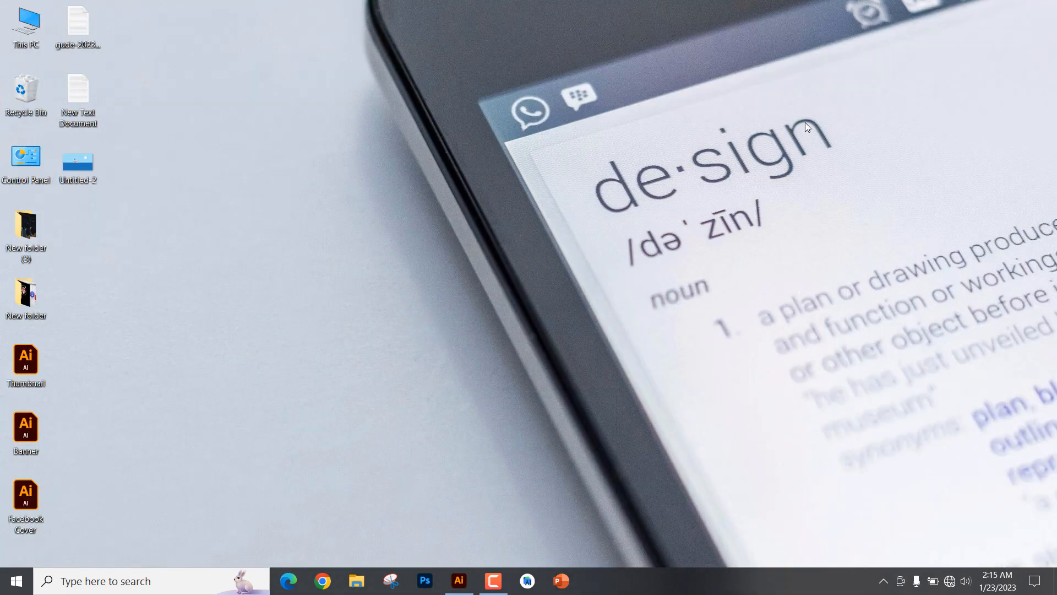
{"action": "right_click", "coordinate": [242, 248]}
{"action": "left_click", "coordinate": [256, 285]}
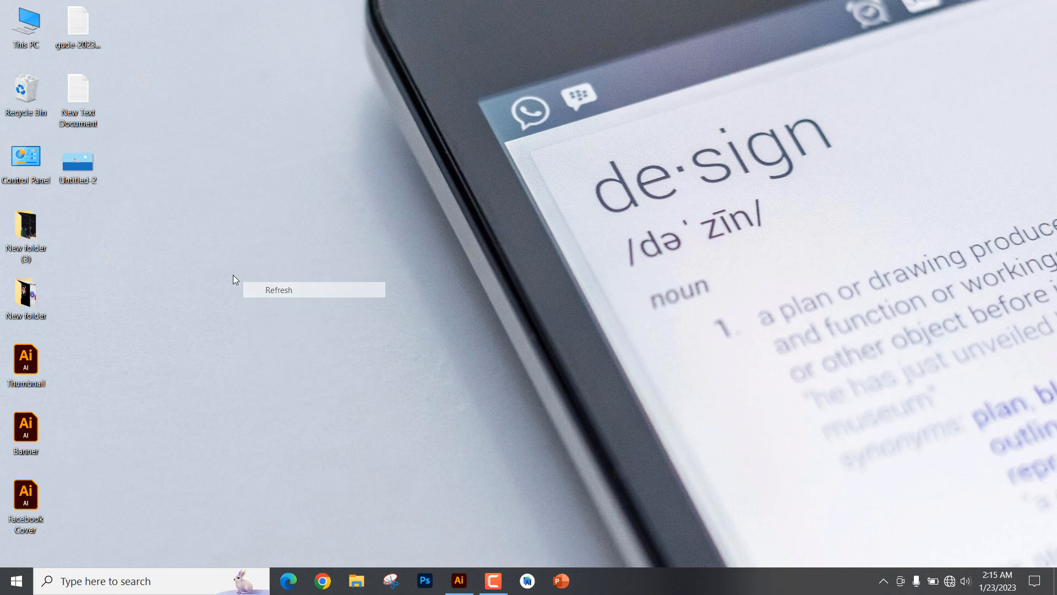
{"action": "right_click", "coordinate": [90, 166]}
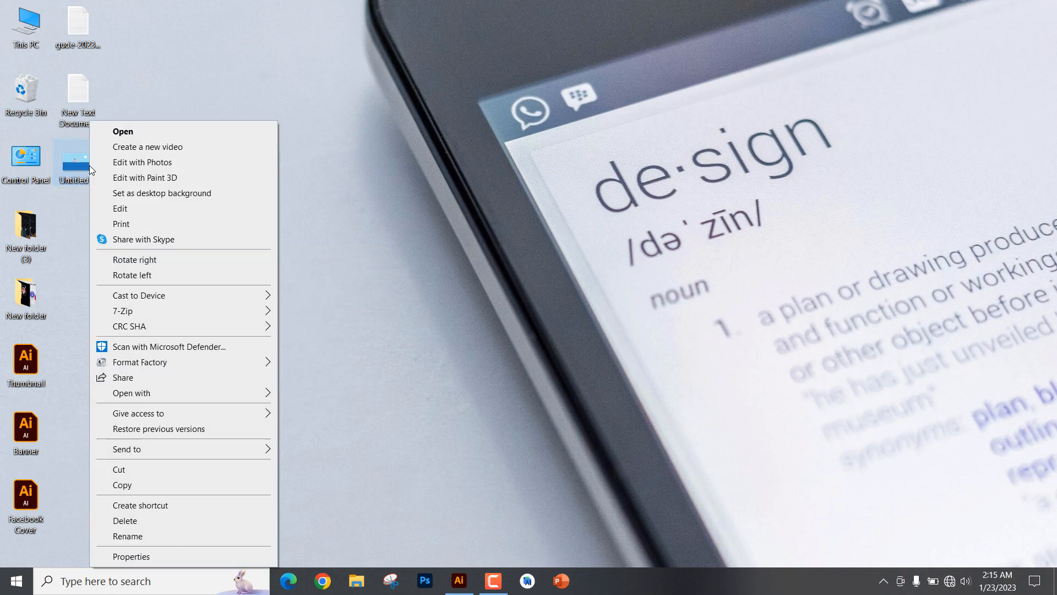
{"action": "left_click", "coordinate": [164, 198]}
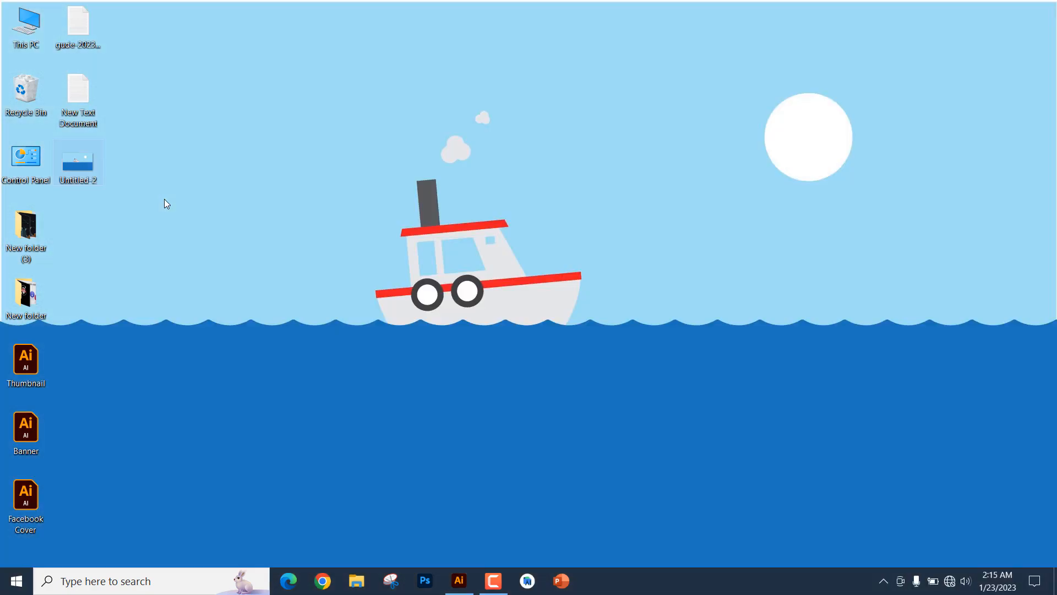
{"action": "right_click", "coordinate": [306, 130]}
{"action": "left_click", "coordinate": [345, 175]}
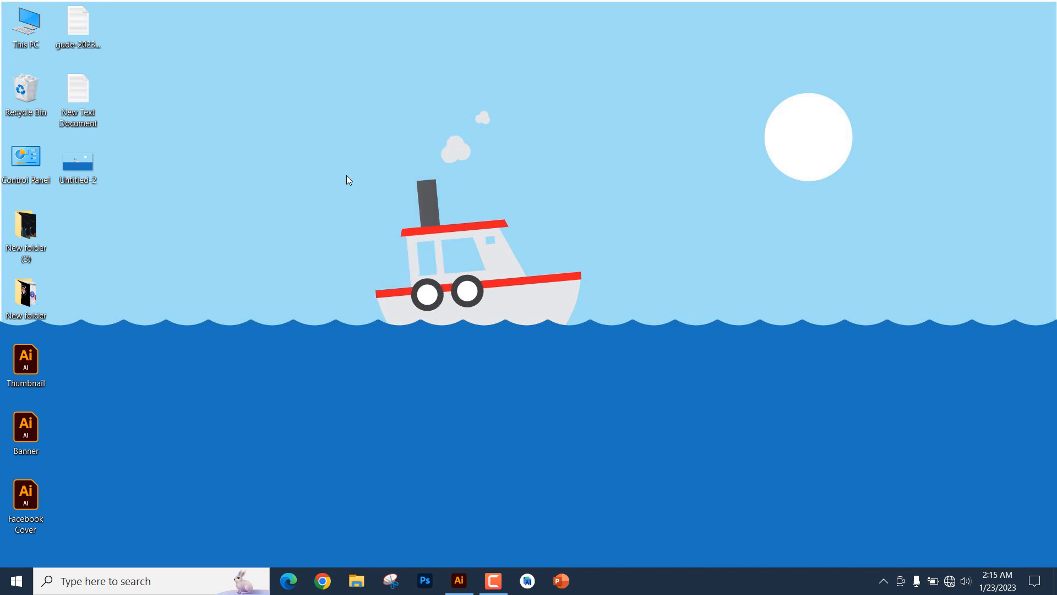